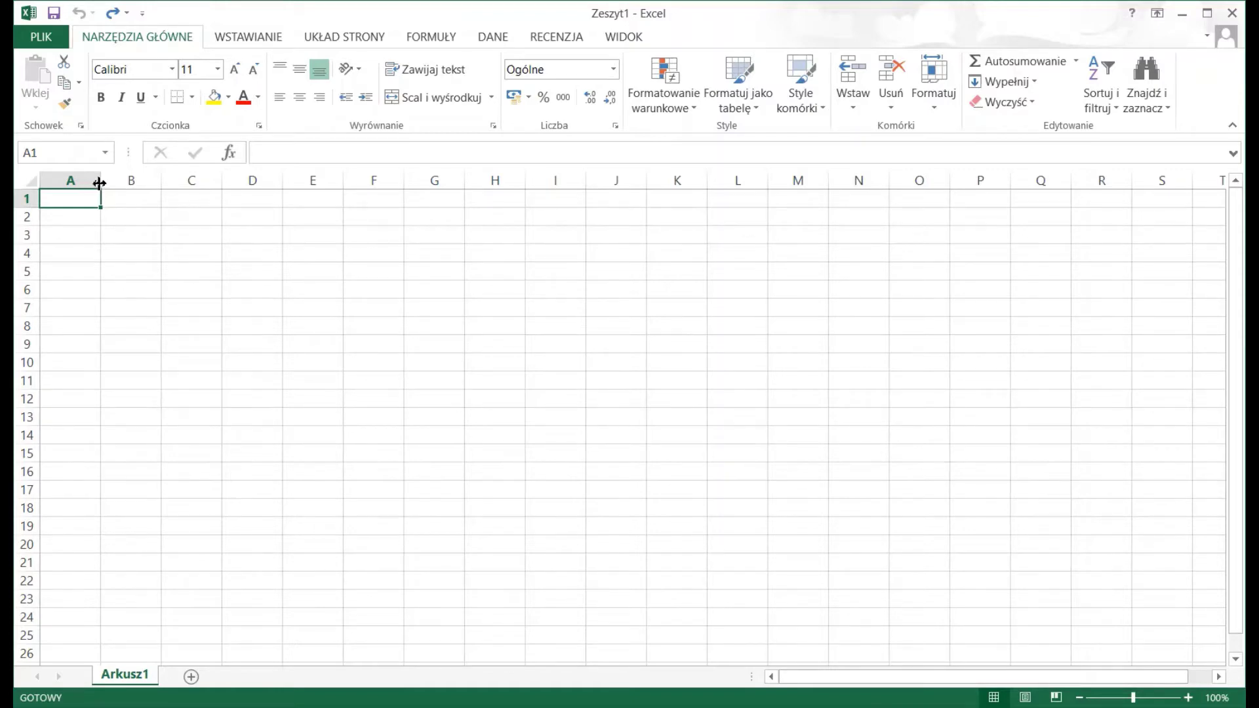
# Widen column A and enter the label 'Wysokość kredytu:' in A1
pyautogui.moveTo(100, 180); pyautogui.dragTo(194, 182)
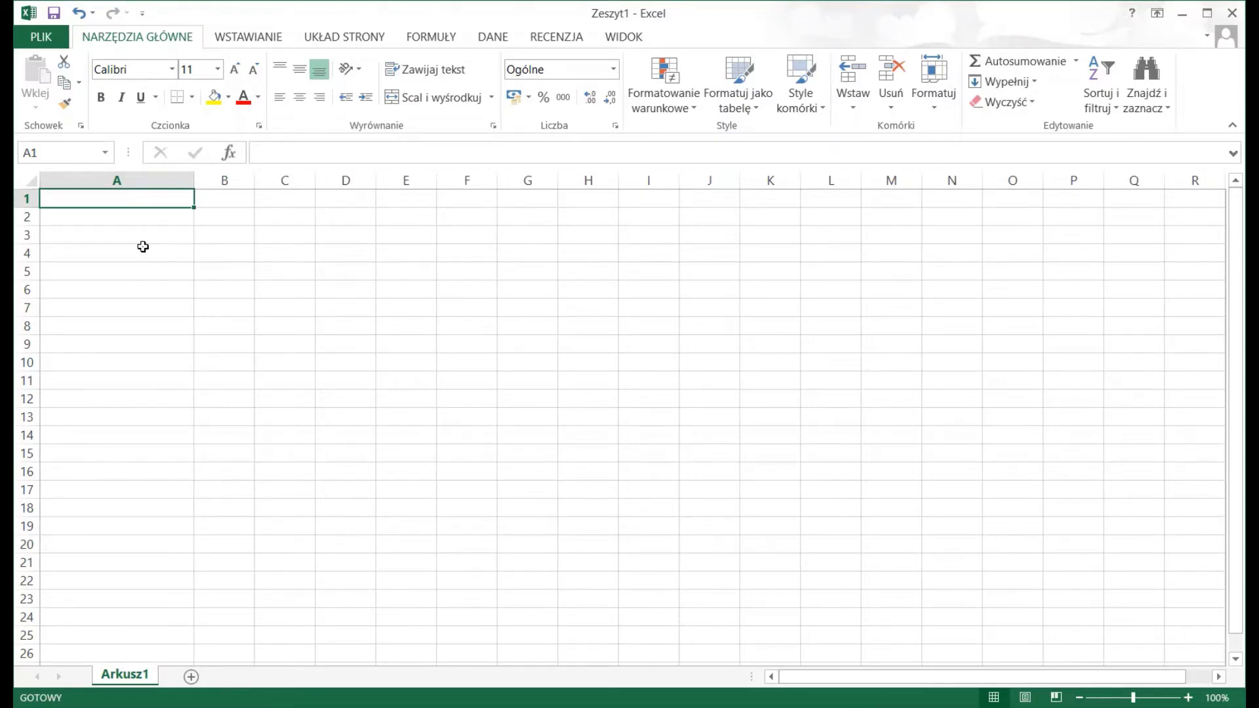
pyautogui.write('Wysi')
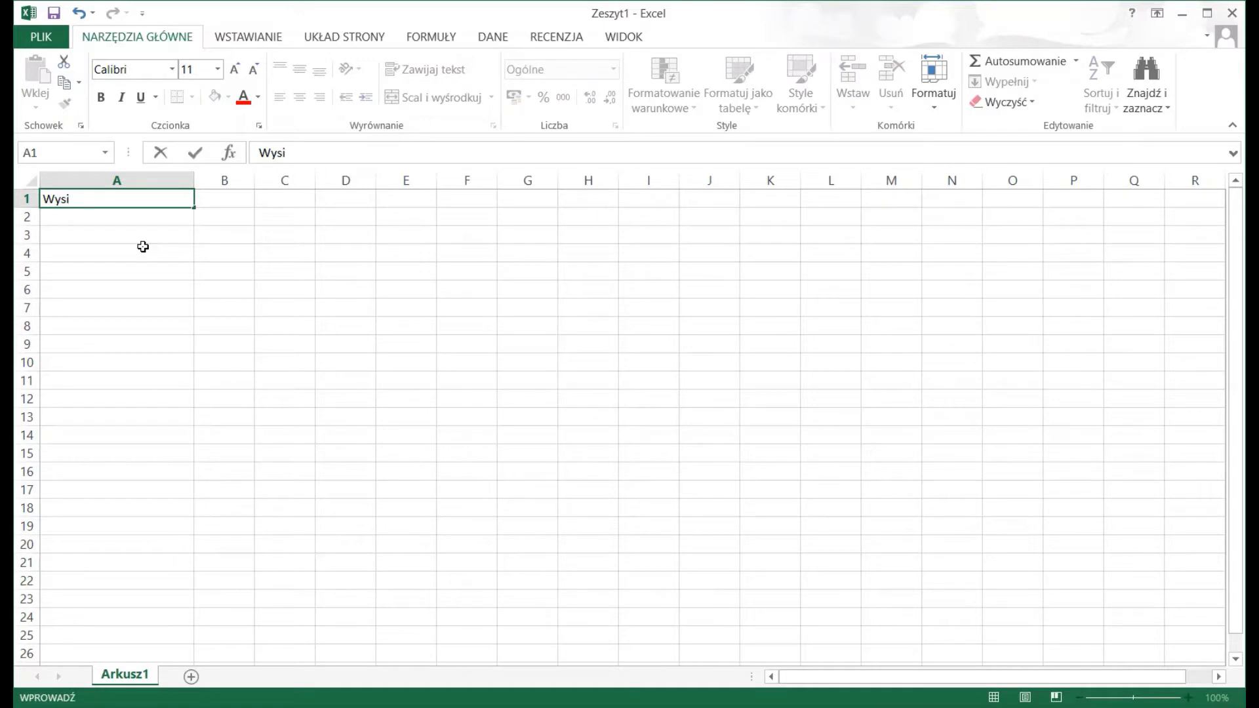
pyautogui.press('BackSpace')
pyautogui.write('ok')
pyautogui.write('o')
pyautogui.press('BackSpace')
pyautogui.press('BackSpace')
pyautogui.write('ko')
pyautogui.write('ść kred')
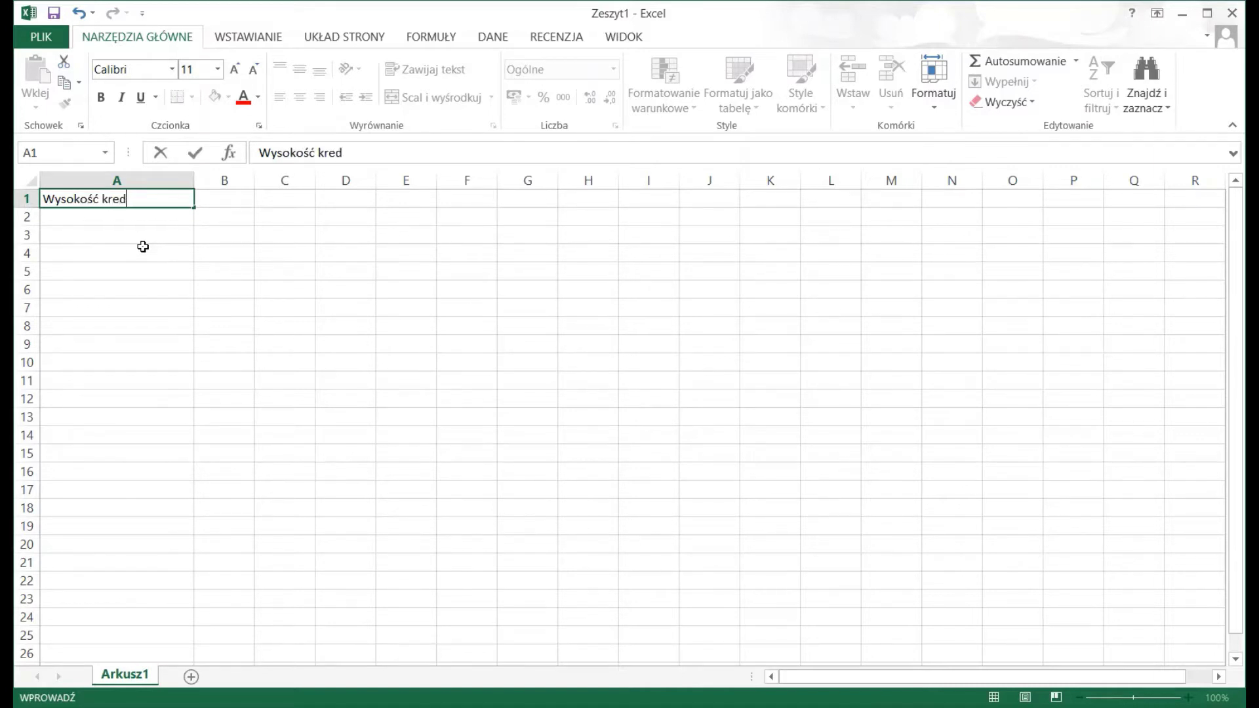
pyautogui.write('ytu:')
pyautogui.click(247, 198)
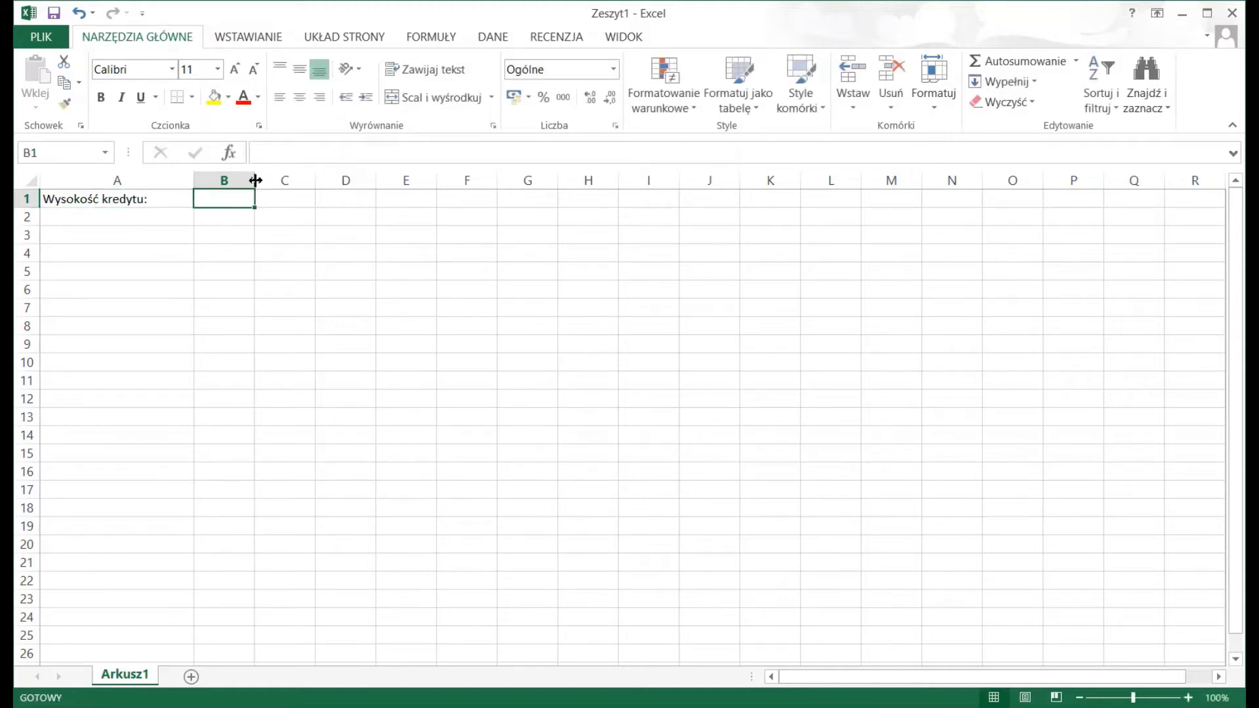
# Widen column B and enter 25000 in B1 in Accounting format (25 000,00 zł)
pyautogui.moveTo(254, 181); pyautogui.dragTo(309, 181)
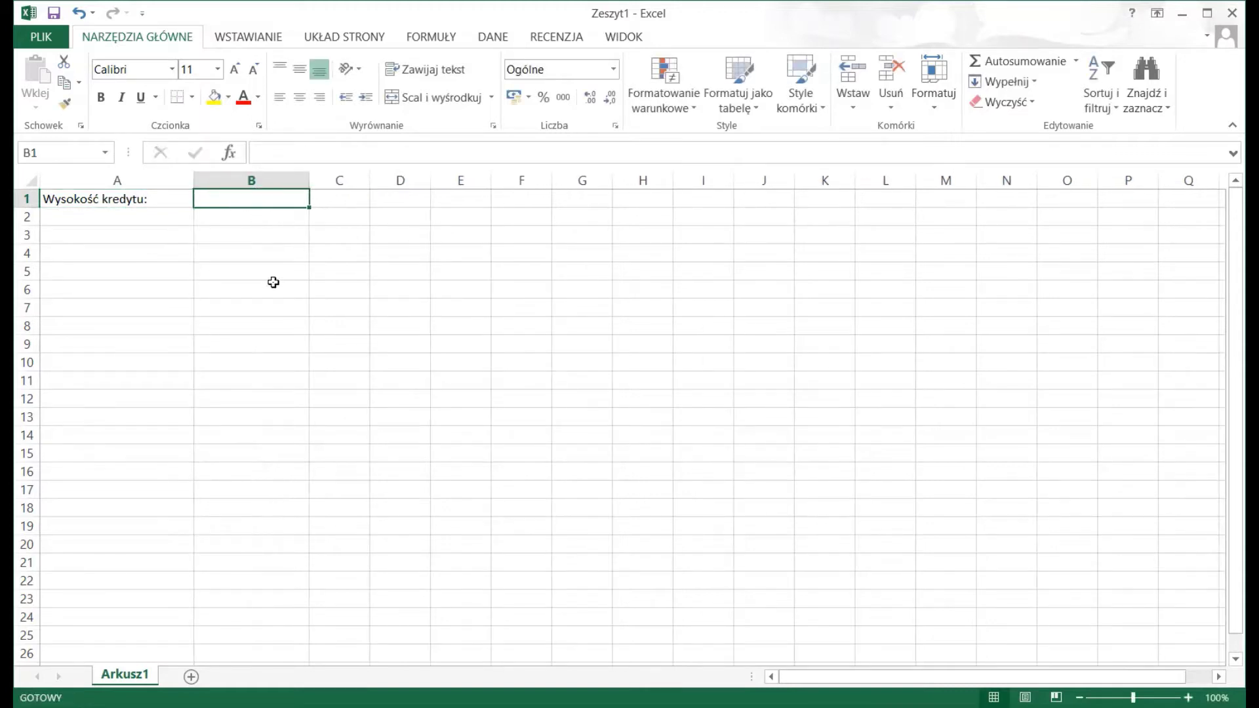
pyautogui.write('2')
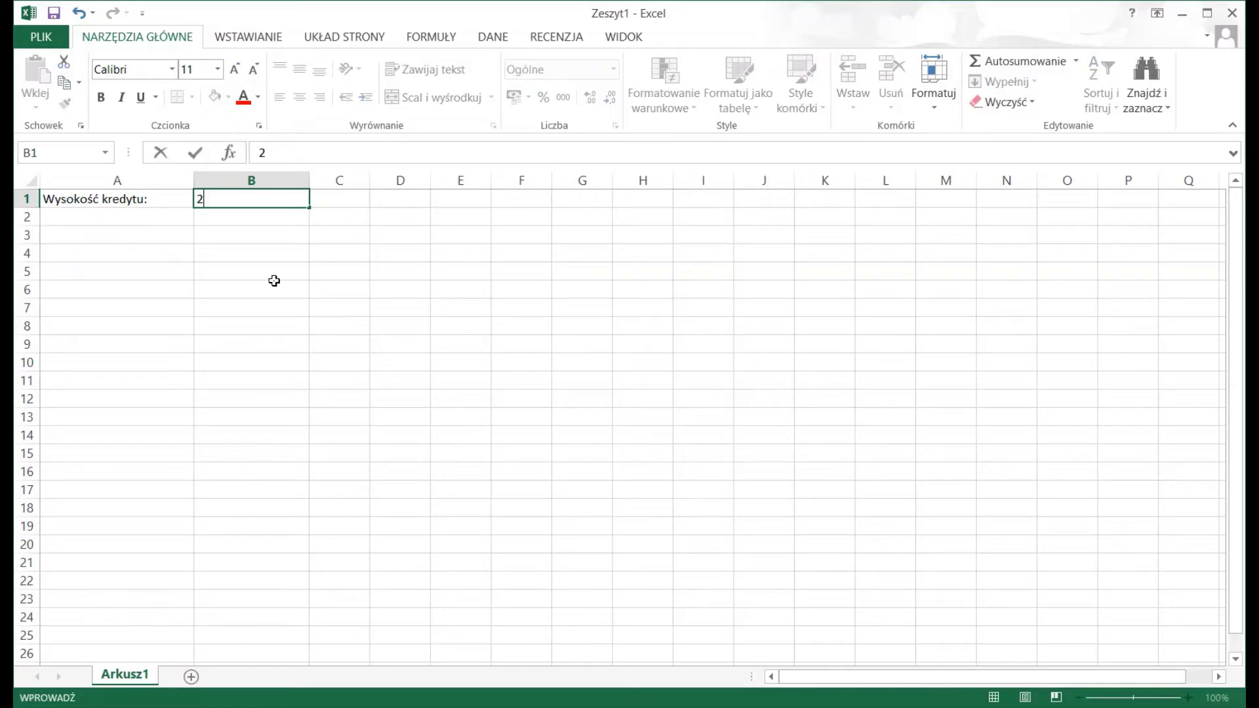
pyautogui.write('500')
pyautogui.write('0')
pyautogui.press('Return')
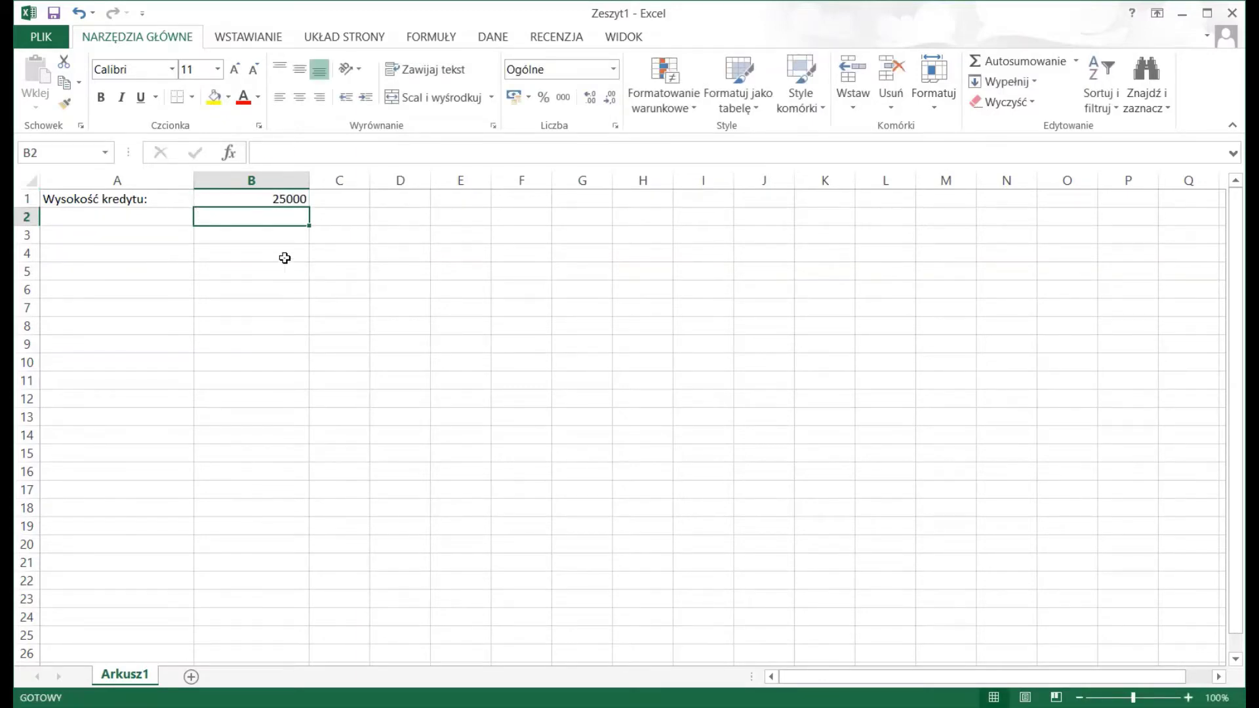
pyautogui.click(263, 199)
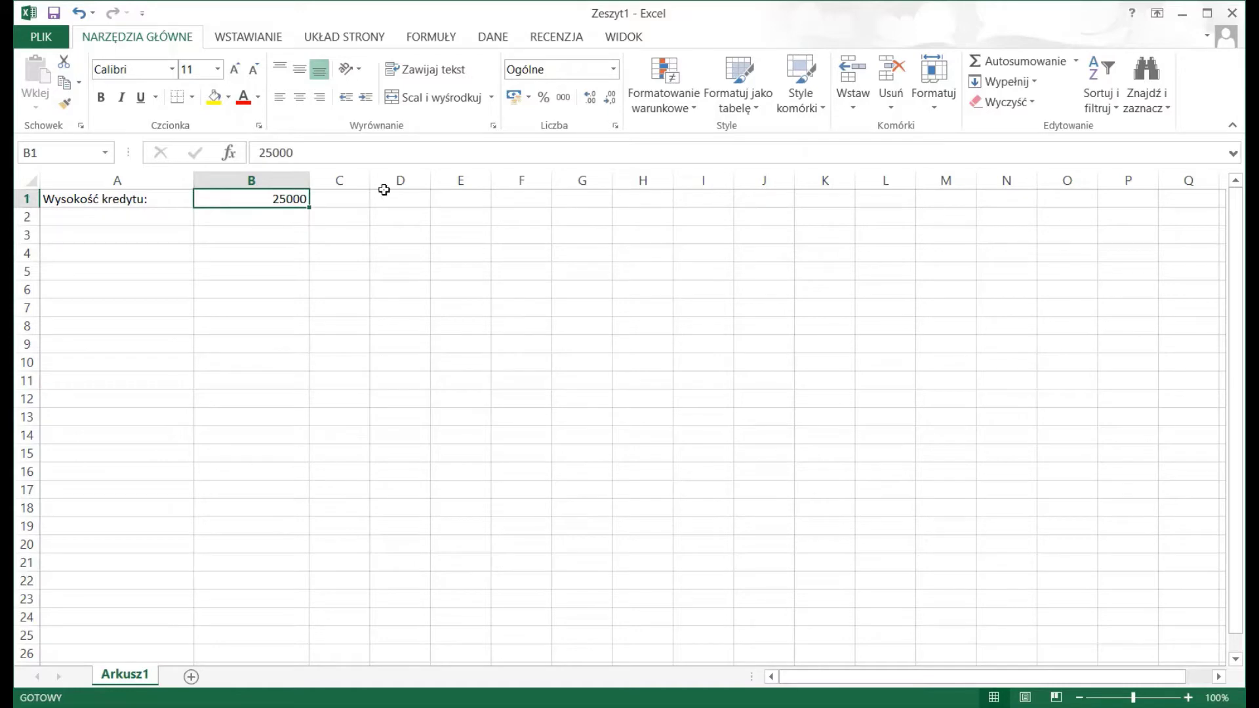
pyautogui.click(513, 94)
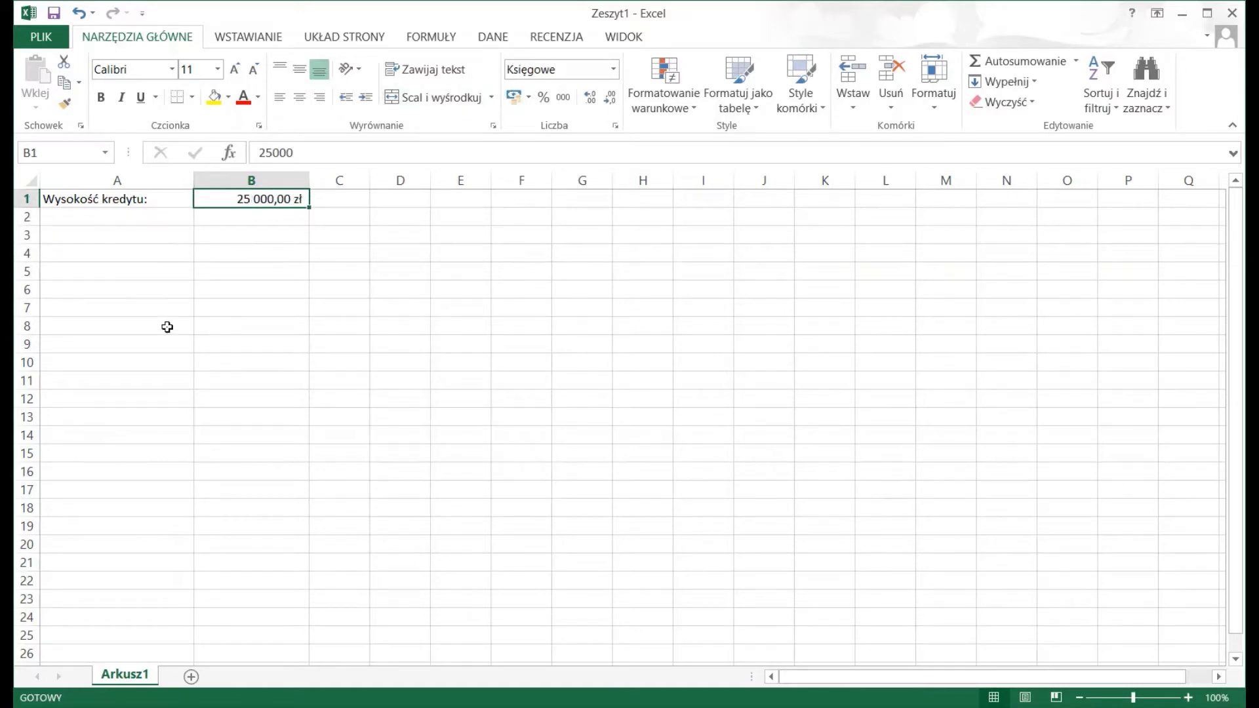
pyautogui.click(121, 220)
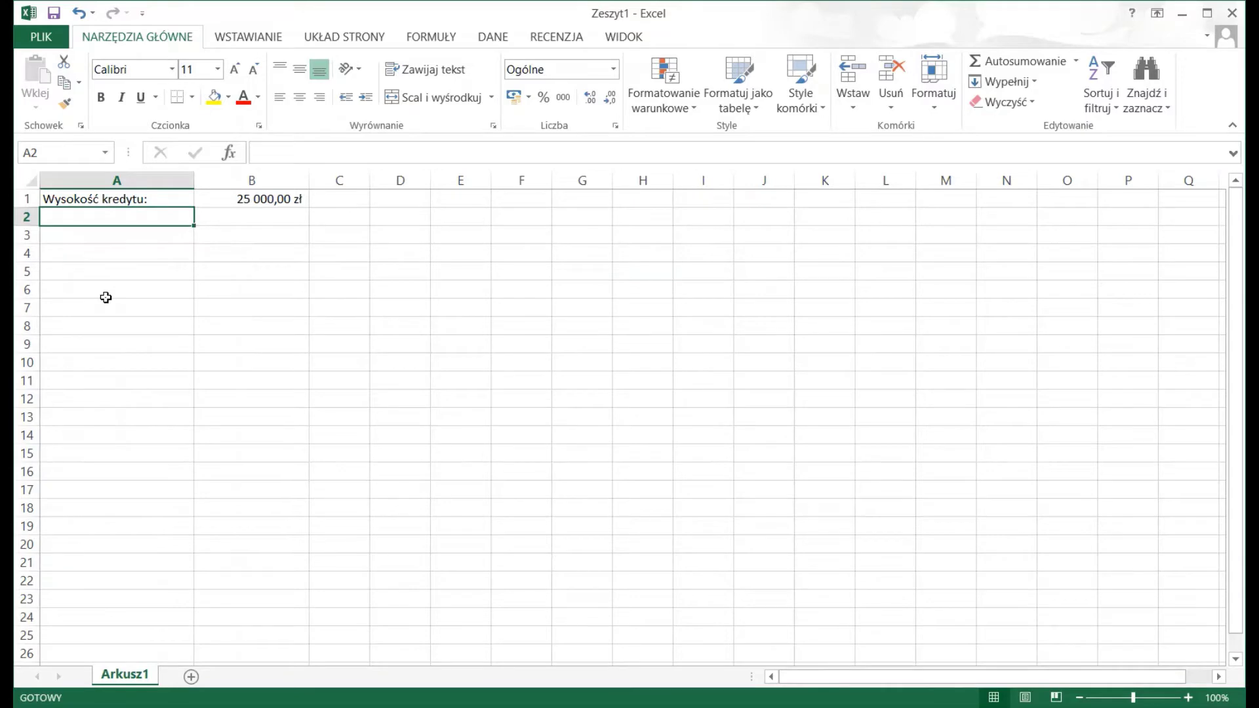
# Enter 'Wysokość oprocentowania:' in A2 and 10% in B2, widening column A to fit
pyautogui.write('Wysoko')
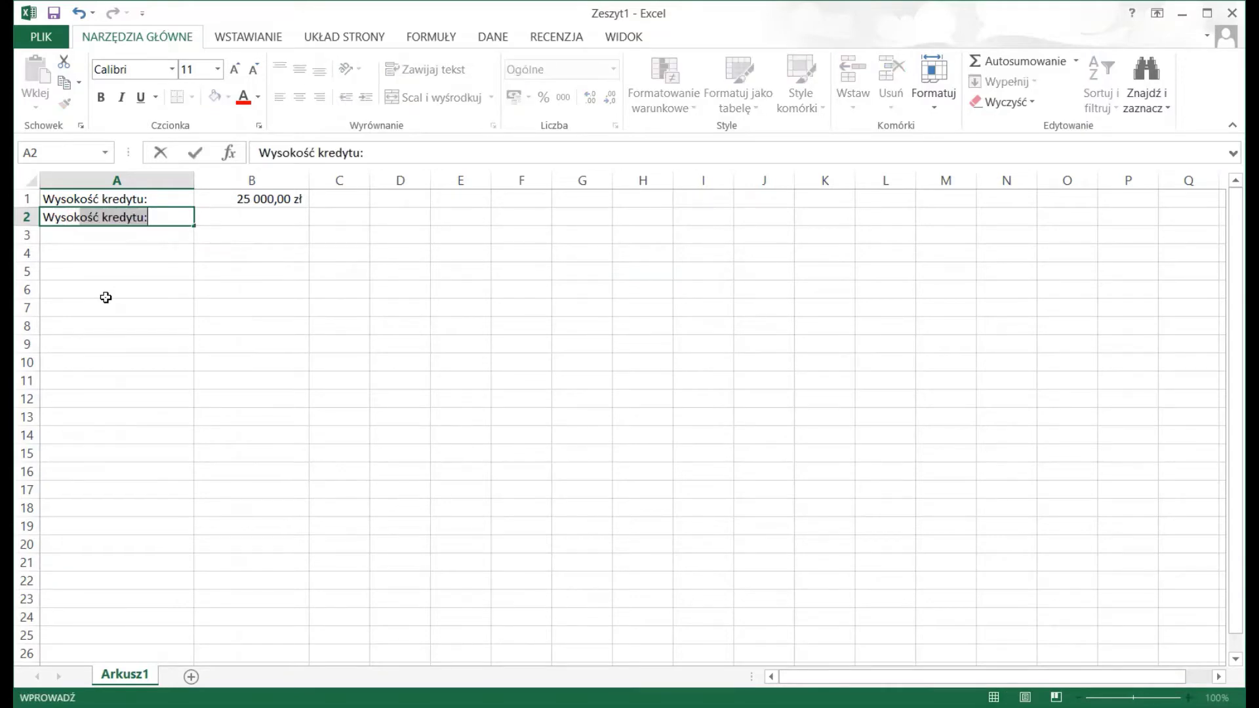
pyautogui.write('ść opro')
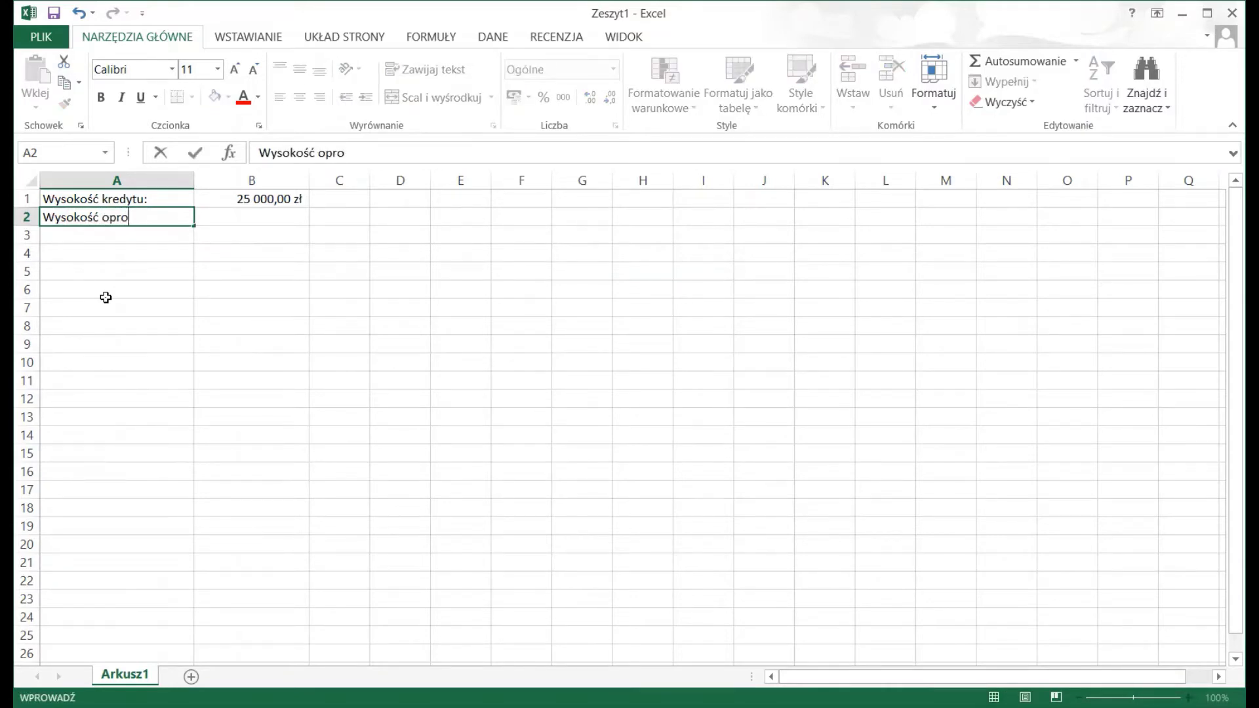
pyautogui.write('centowani')
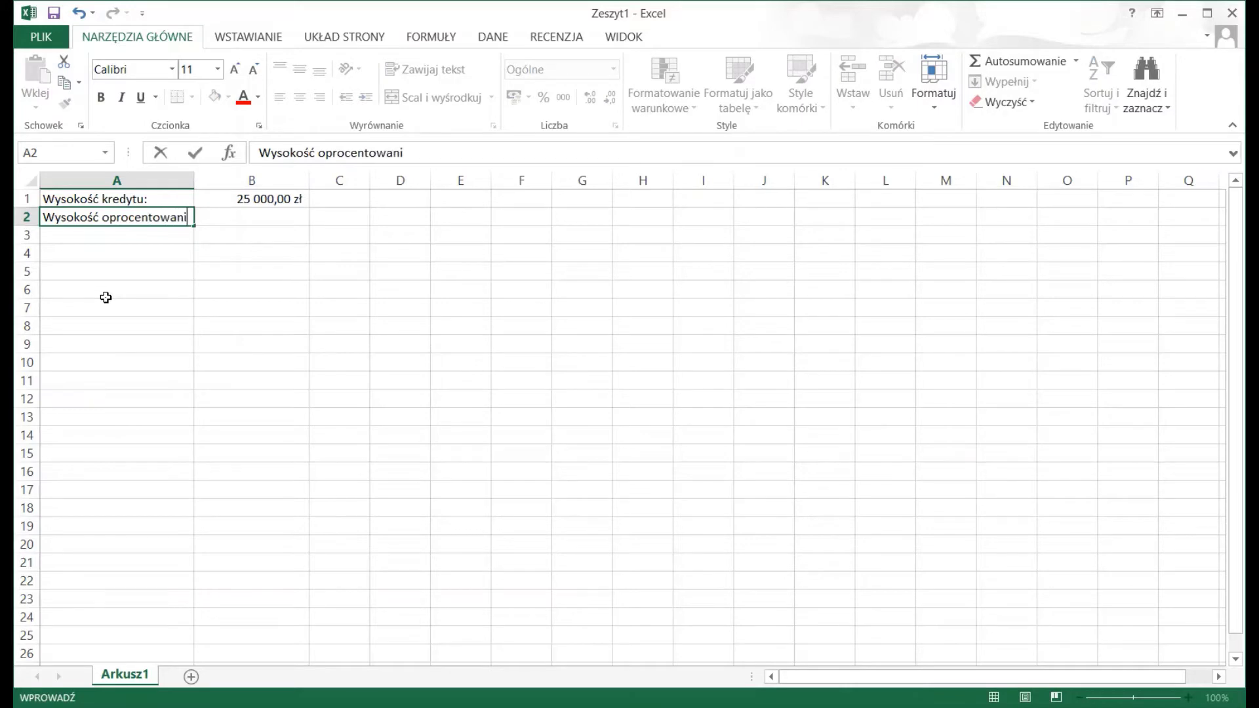
pyautogui.write('a:')
pyautogui.press('Return')
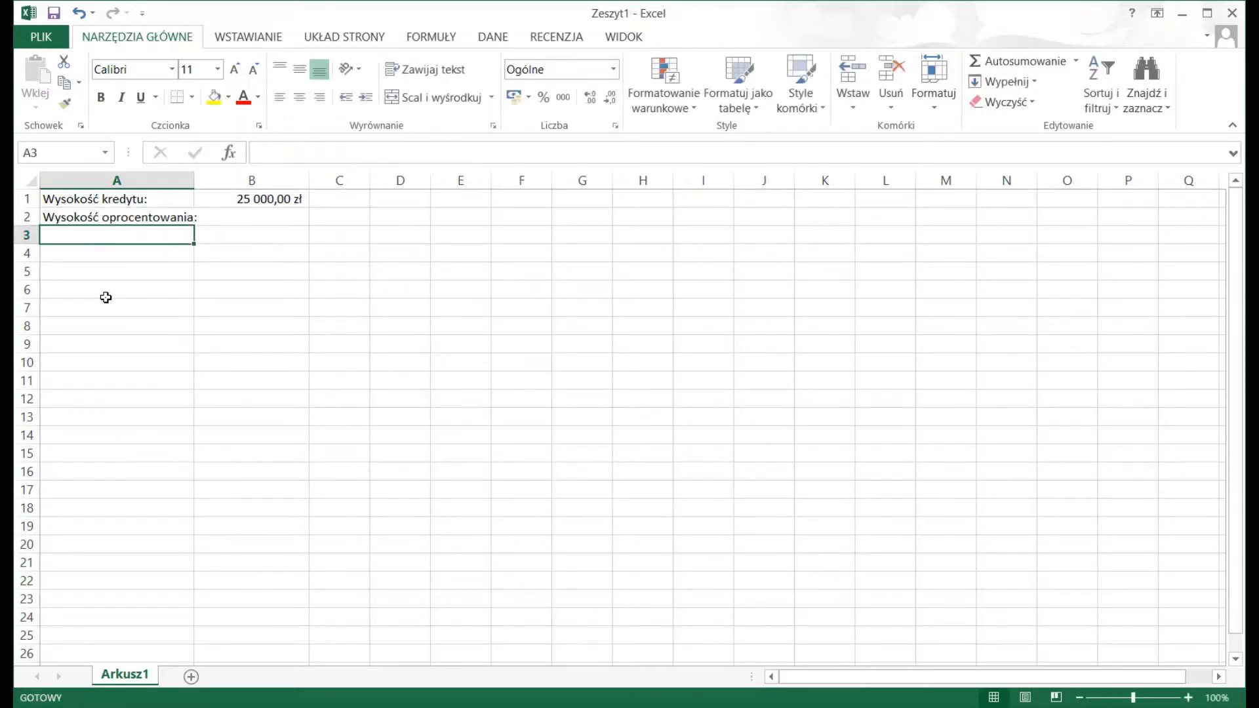
pyautogui.moveTo(194, 179); pyautogui.dragTo(207, 178)
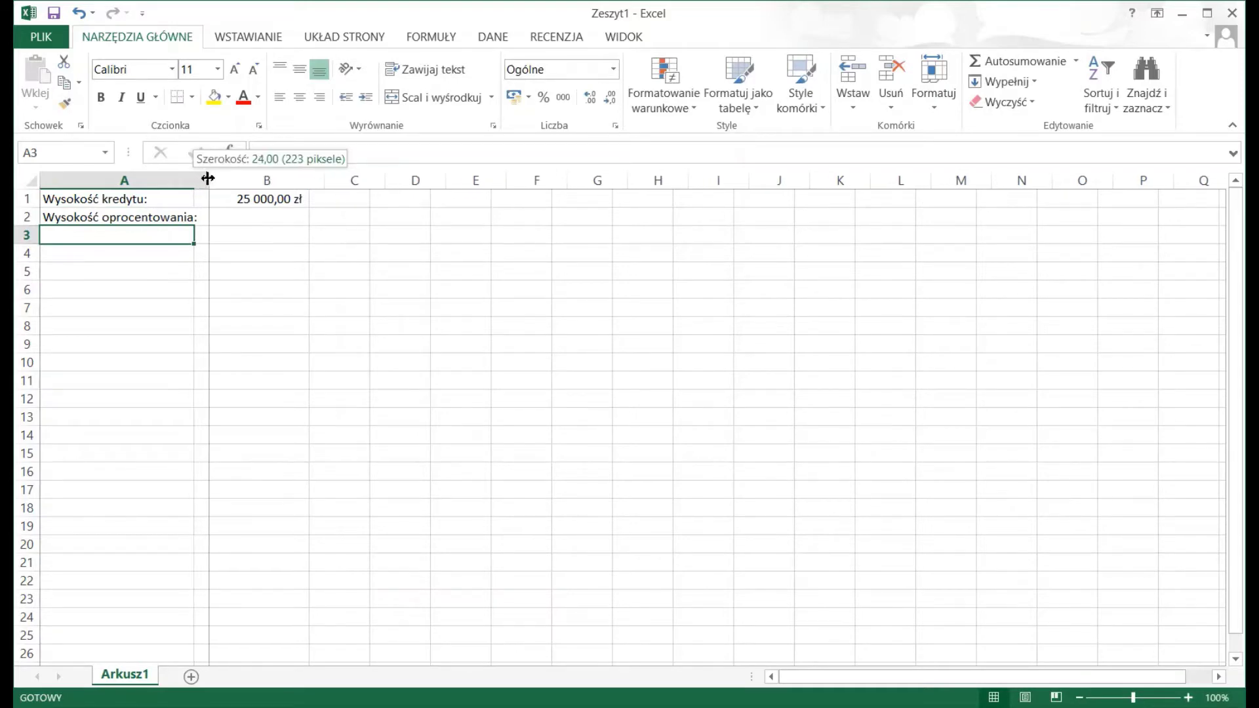
pyautogui.click(277, 216)
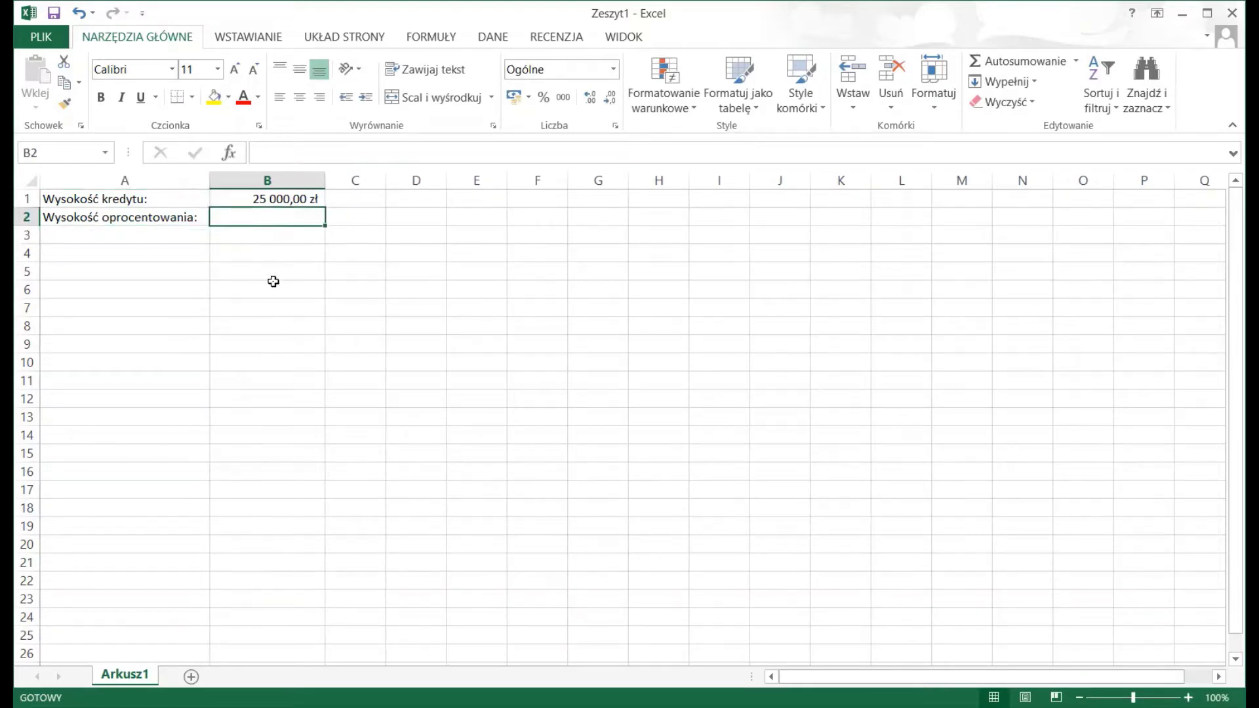
pyautogui.write('10%')
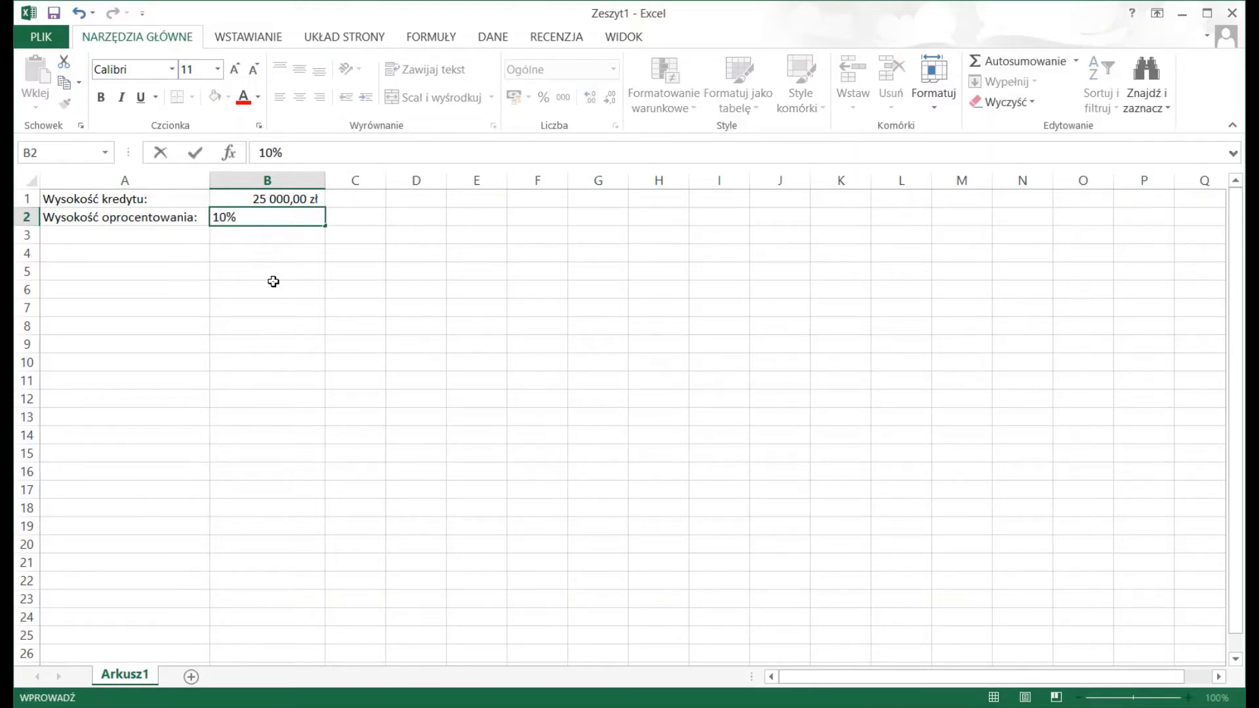
pyautogui.press('Return')
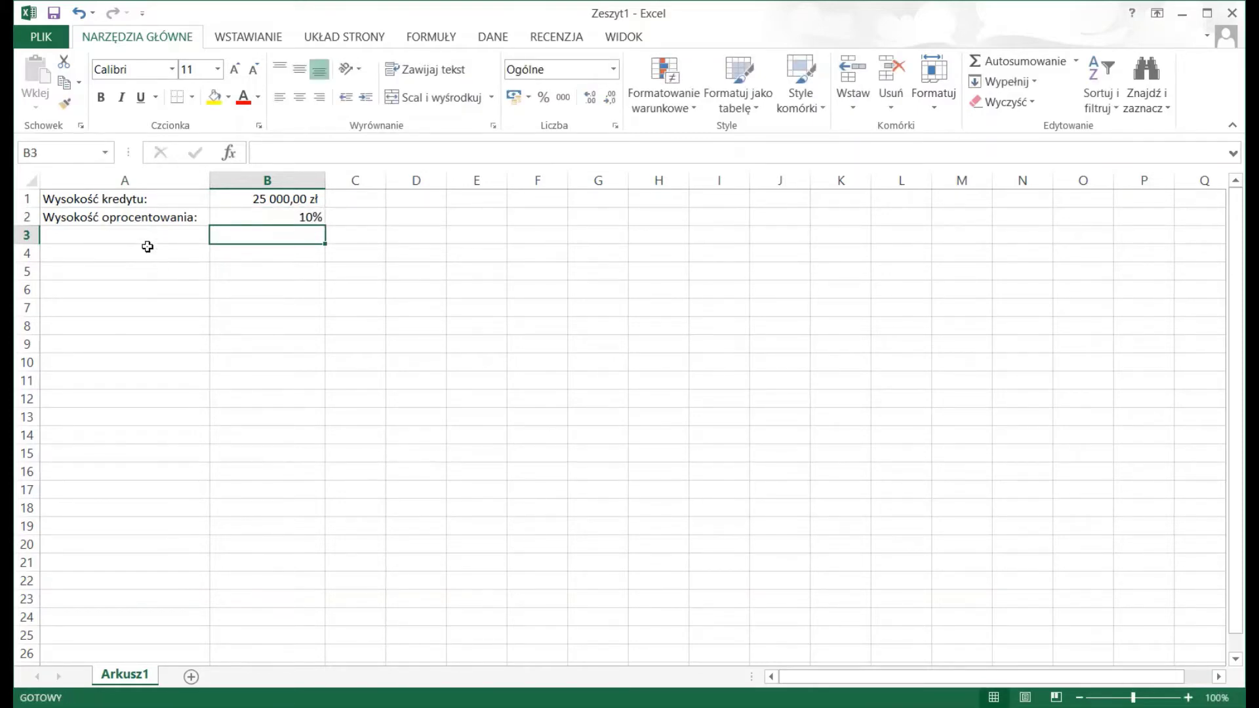
# Enter 'Liczba rat:' in A3 with 24 installments in B3
pyautogui.click(147, 240)
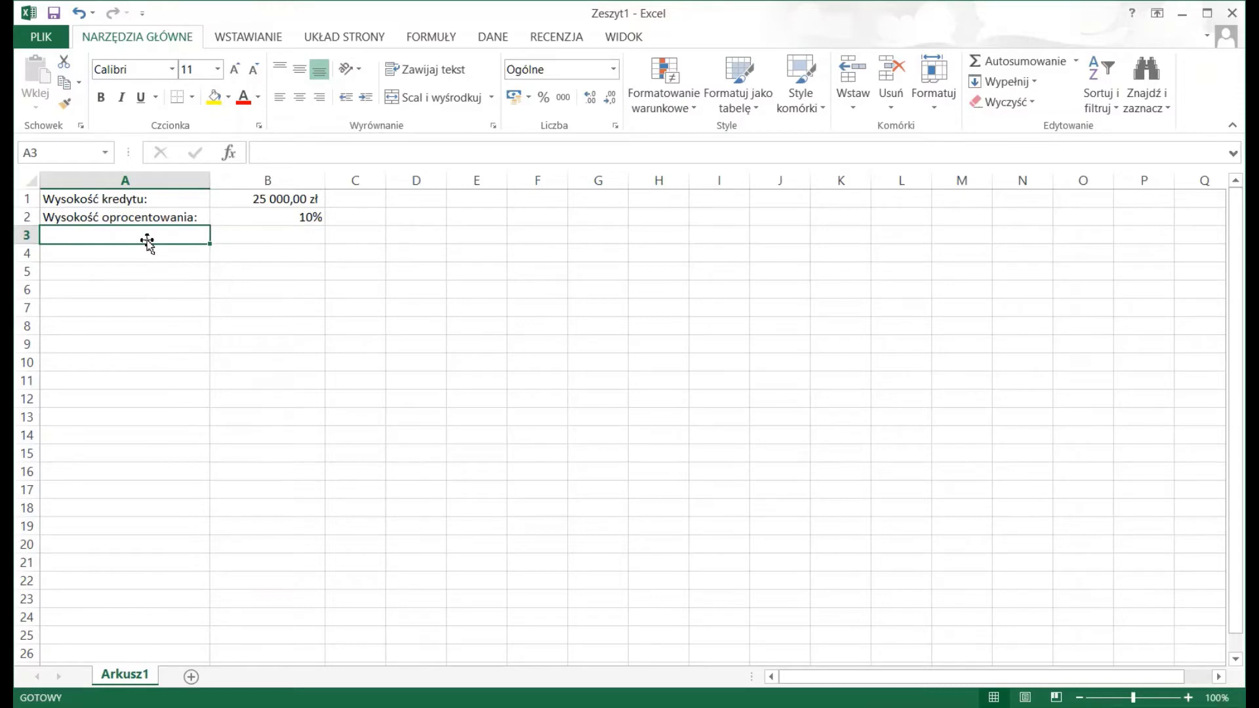
pyautogui.write('Li')
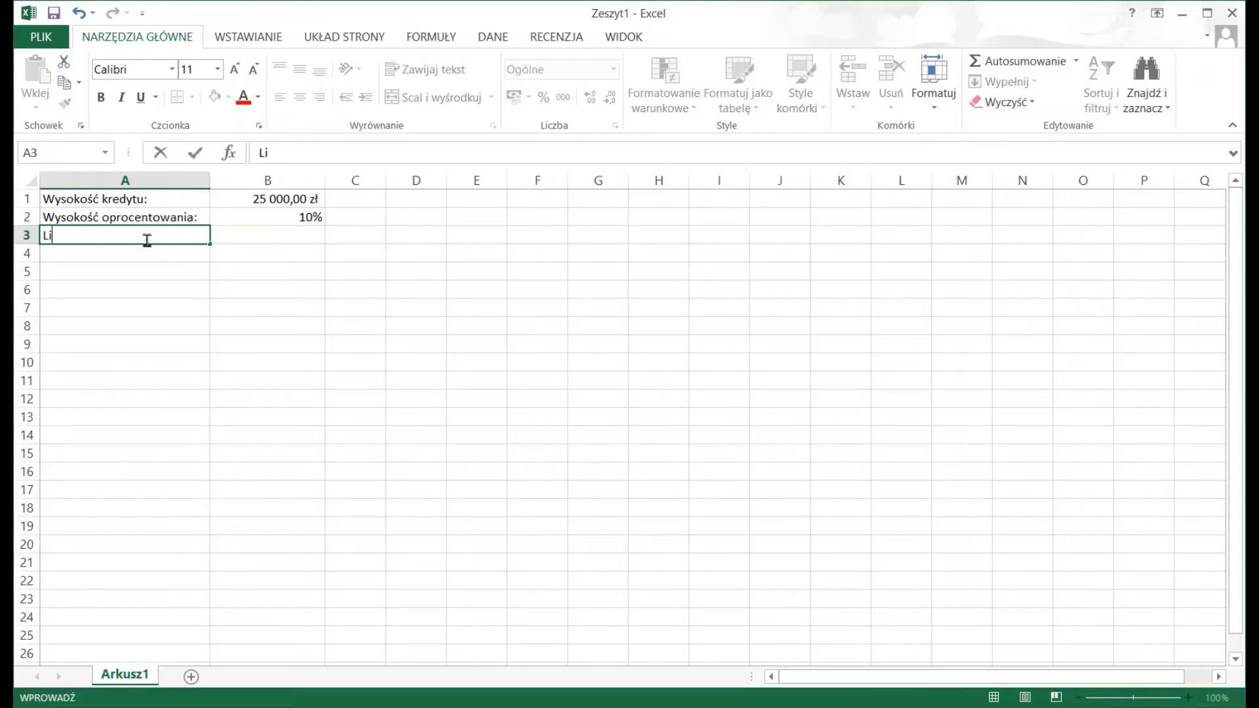
pyautogui.write('czba ra')
pyautogui.write('t:')
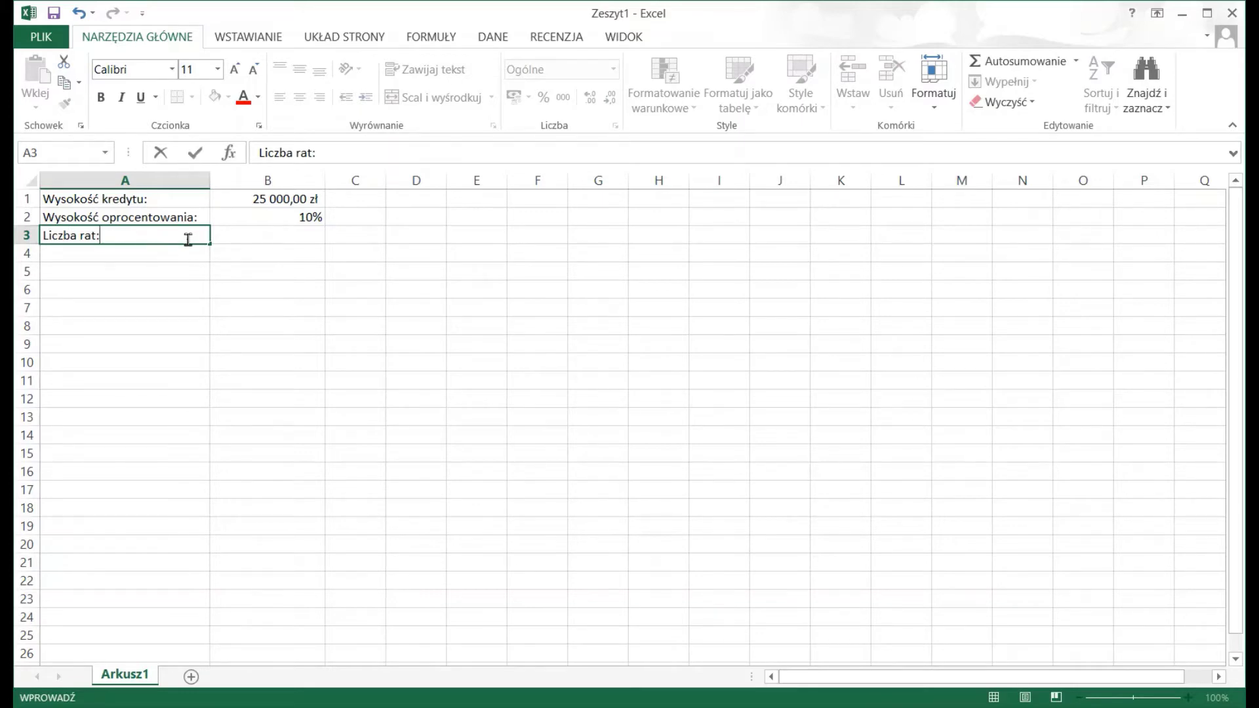
pyautogui.click(259, 239)
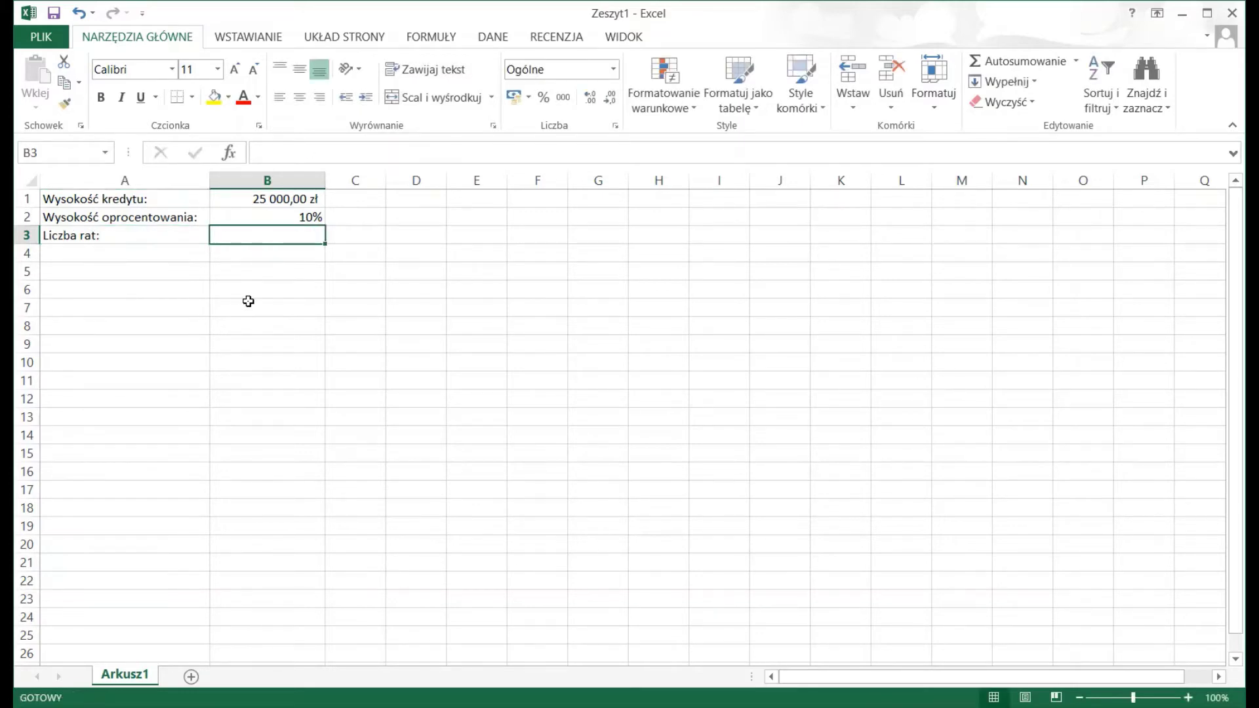
pyautogui.write('24')
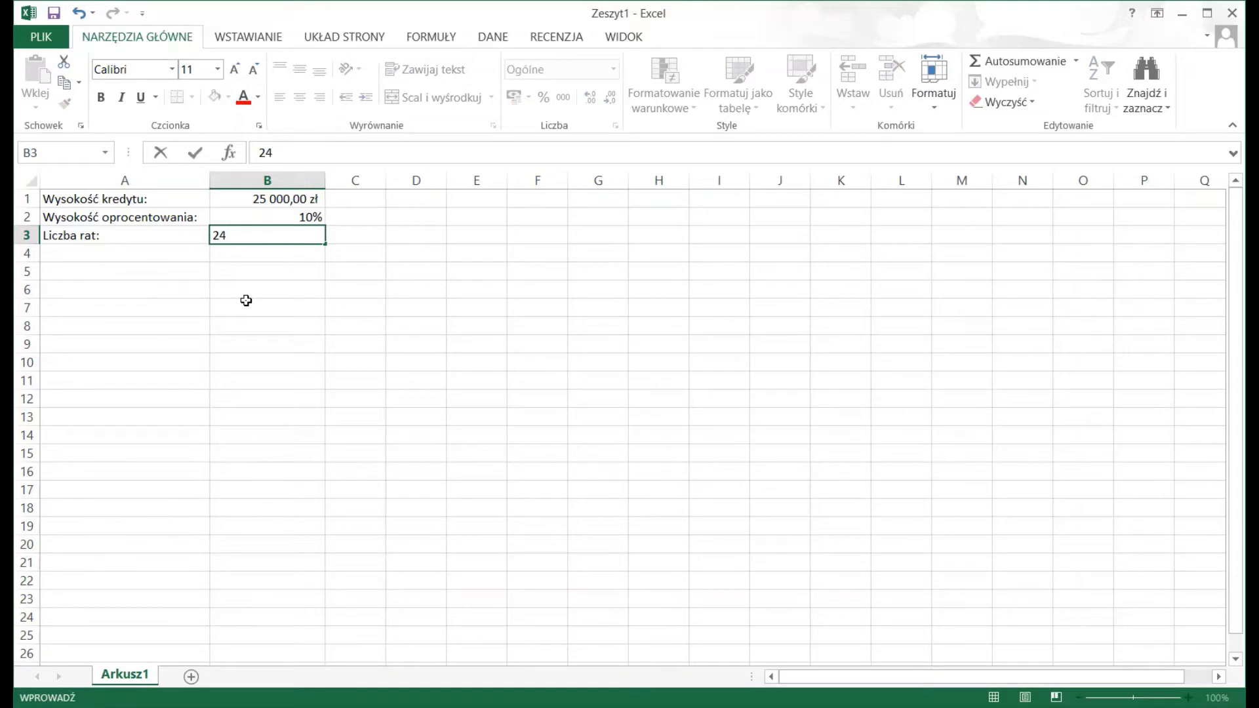
pyautogui.press('Return')
pyautogui.click(80, 270)
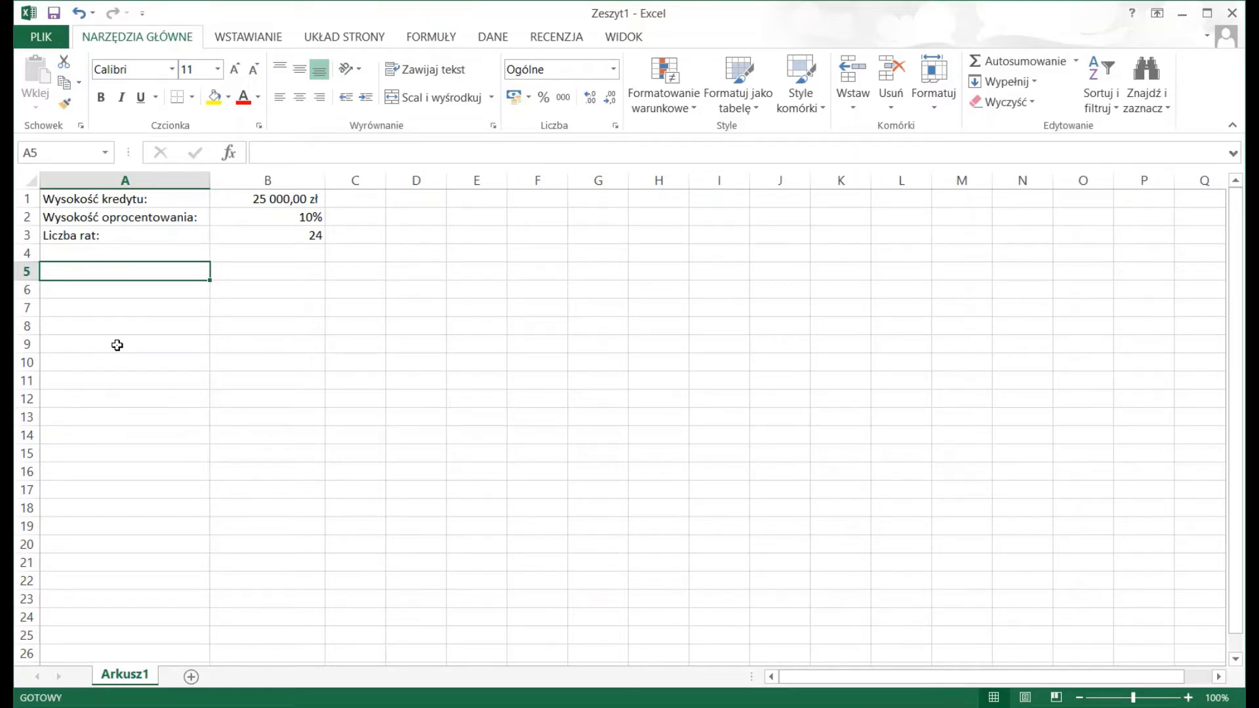
# Add the 'Nr raty:' header in A5 and fill installment numbers 1 to 24 down A6:A29
pyautogui.write('Nr ra')
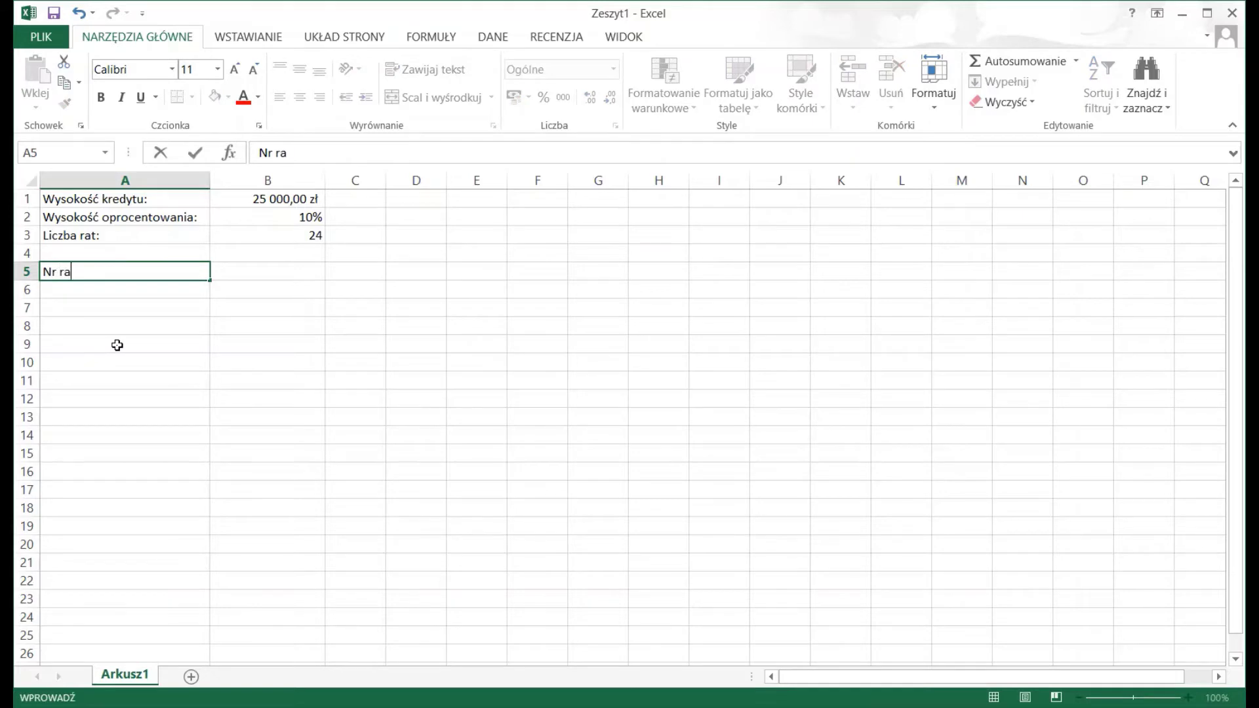
pyautogui.write('ty:')
pyautogui.press('Return')
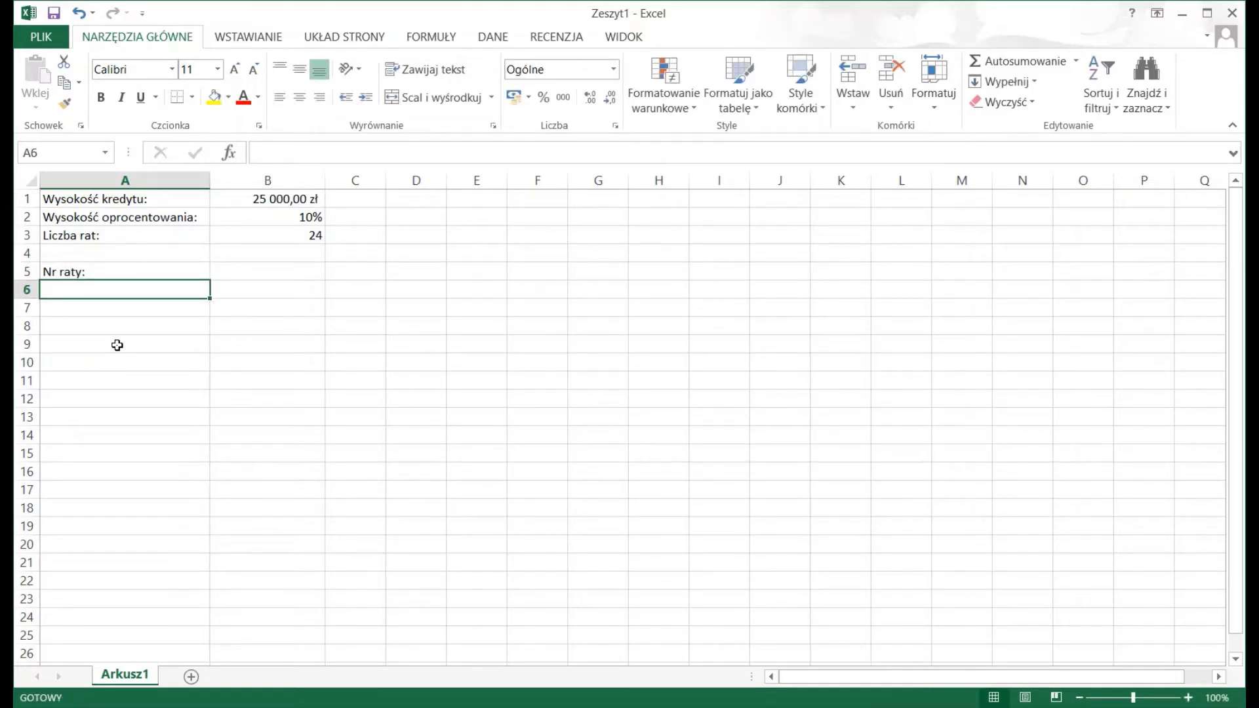
pyautogui.write('1')
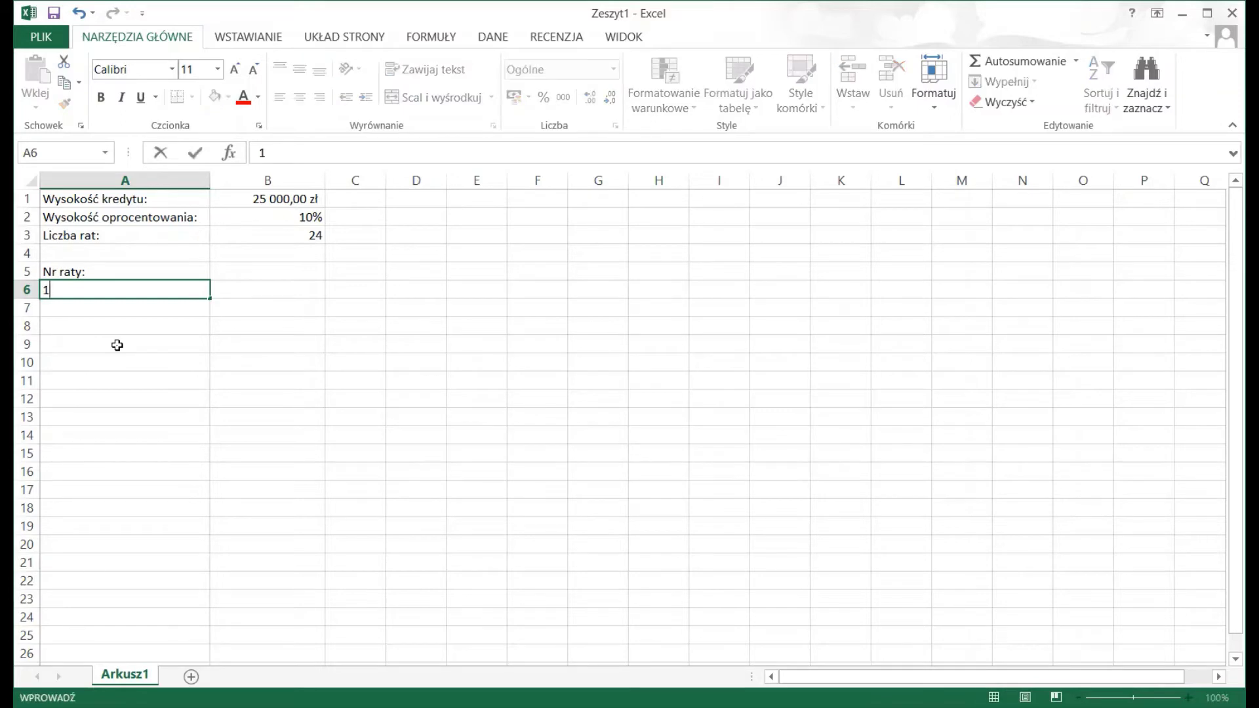
pyautogui.press('Return')
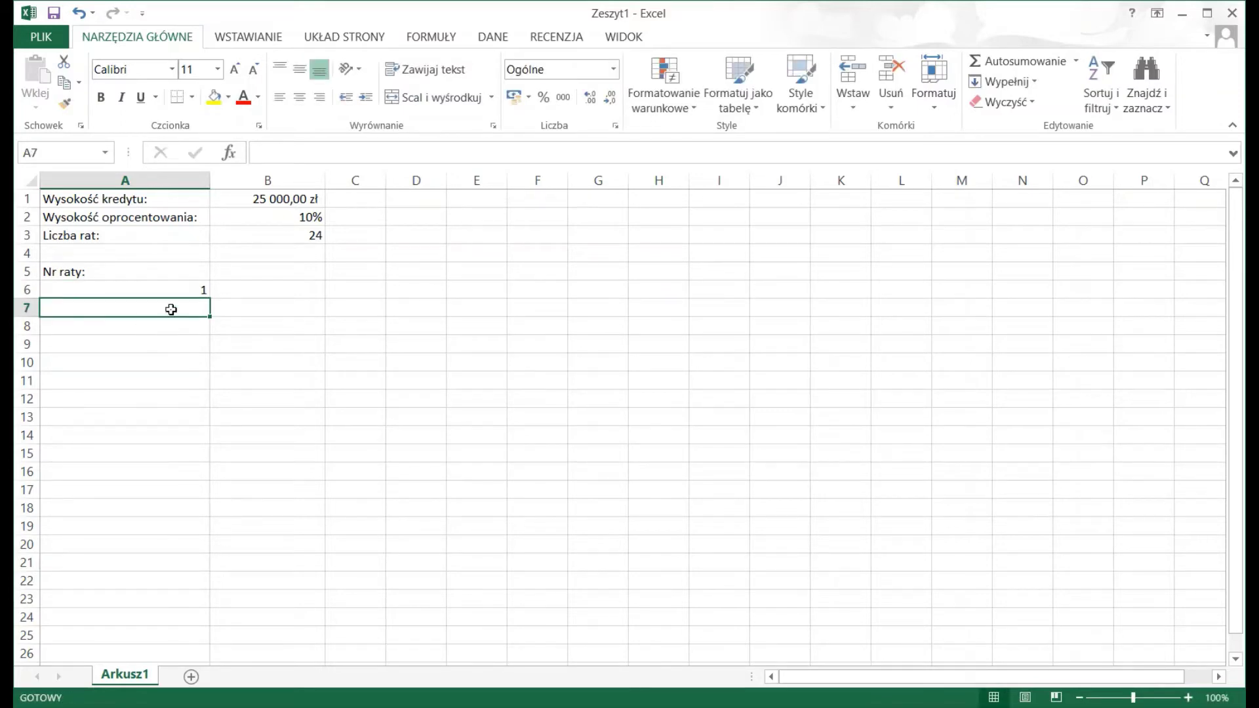
pyautogui.click(173, 289)
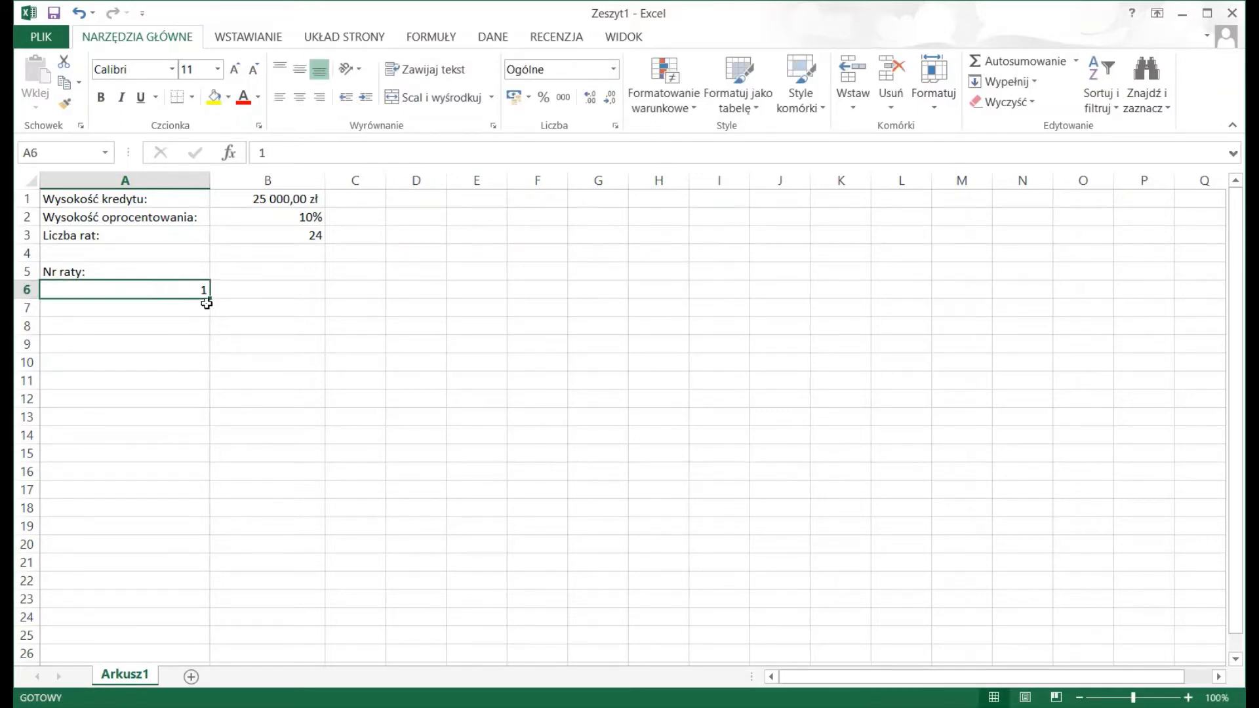
pyautogui.moveTo(212, 300); pyautogui.dragTo(209, 610)
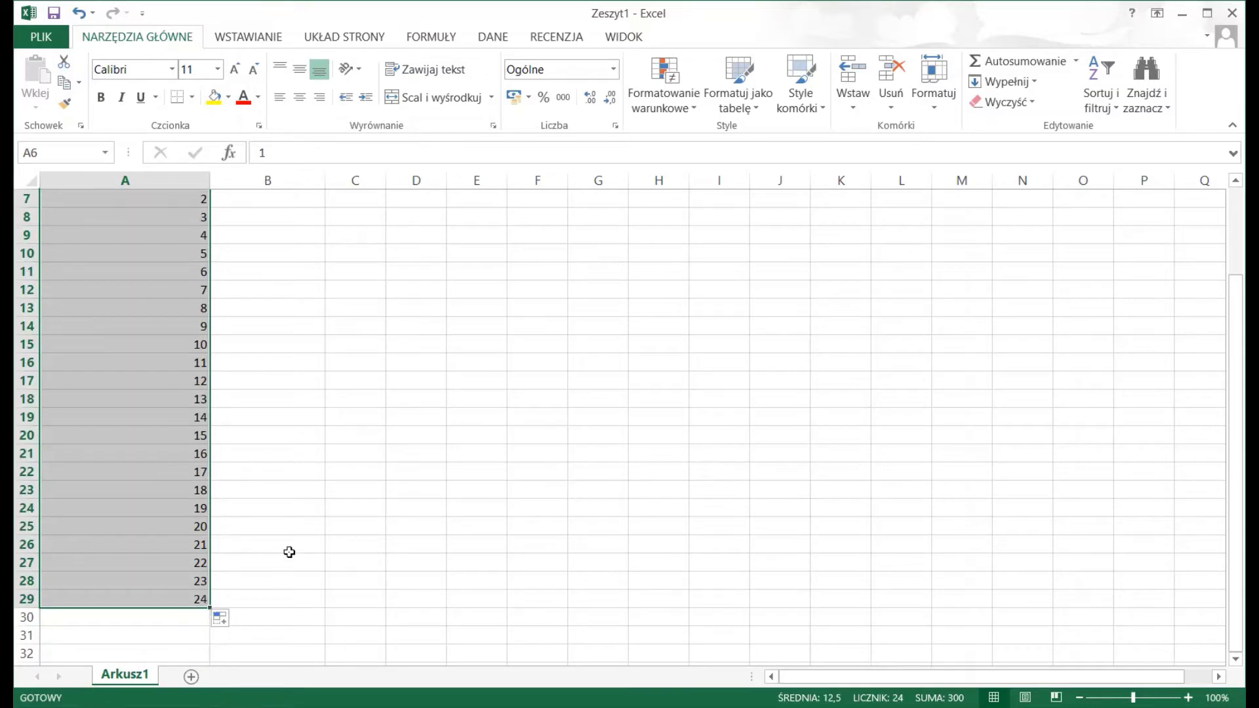
pyautogui.scroll(2, 292, 548)
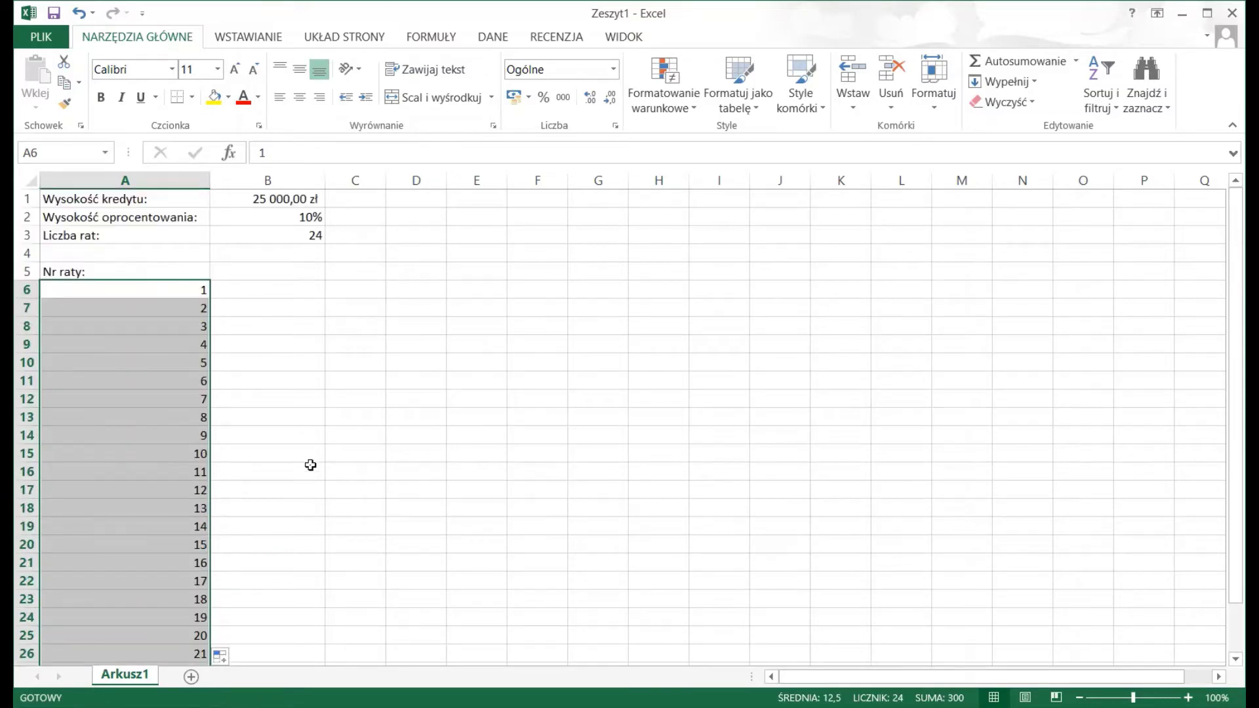
pyautogui.click(293, 270)
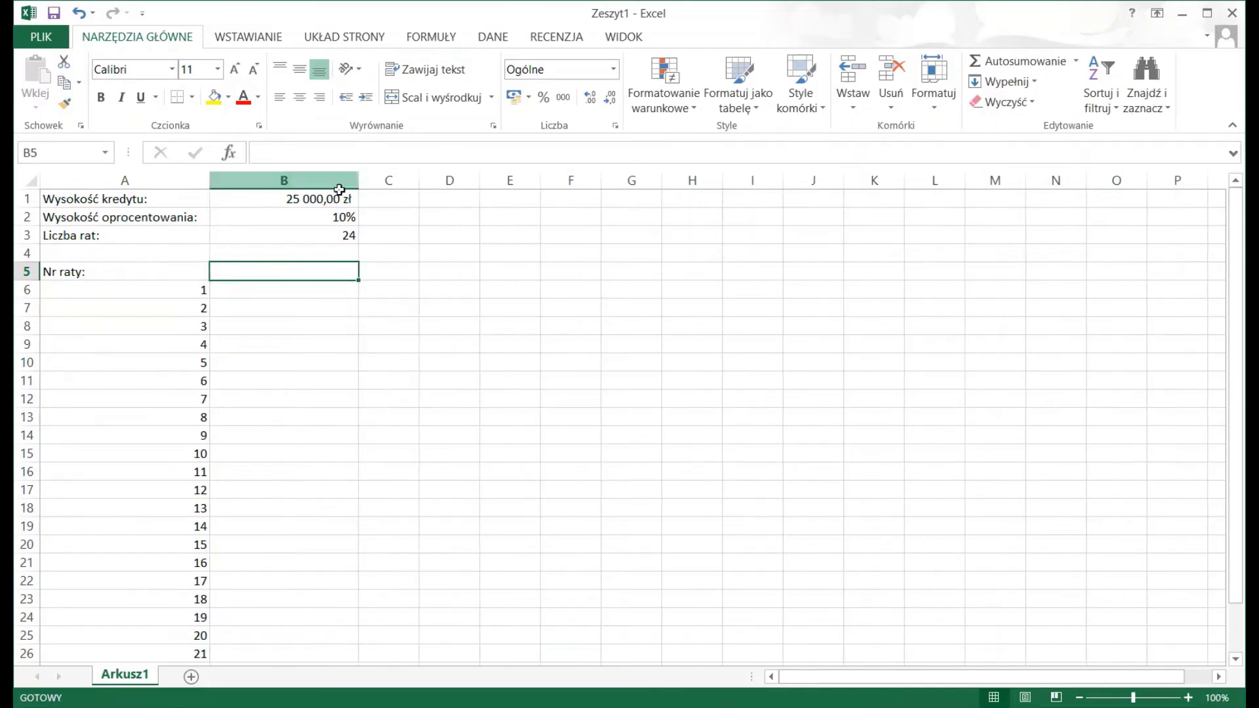
# Widen column B, head B5 'Termin spłaty:' and enter due dates 15.mar.2020 and 15.kwi.2020
pyautogui.moveTo(329, 181); pyautogui.dragTo(358, 181)
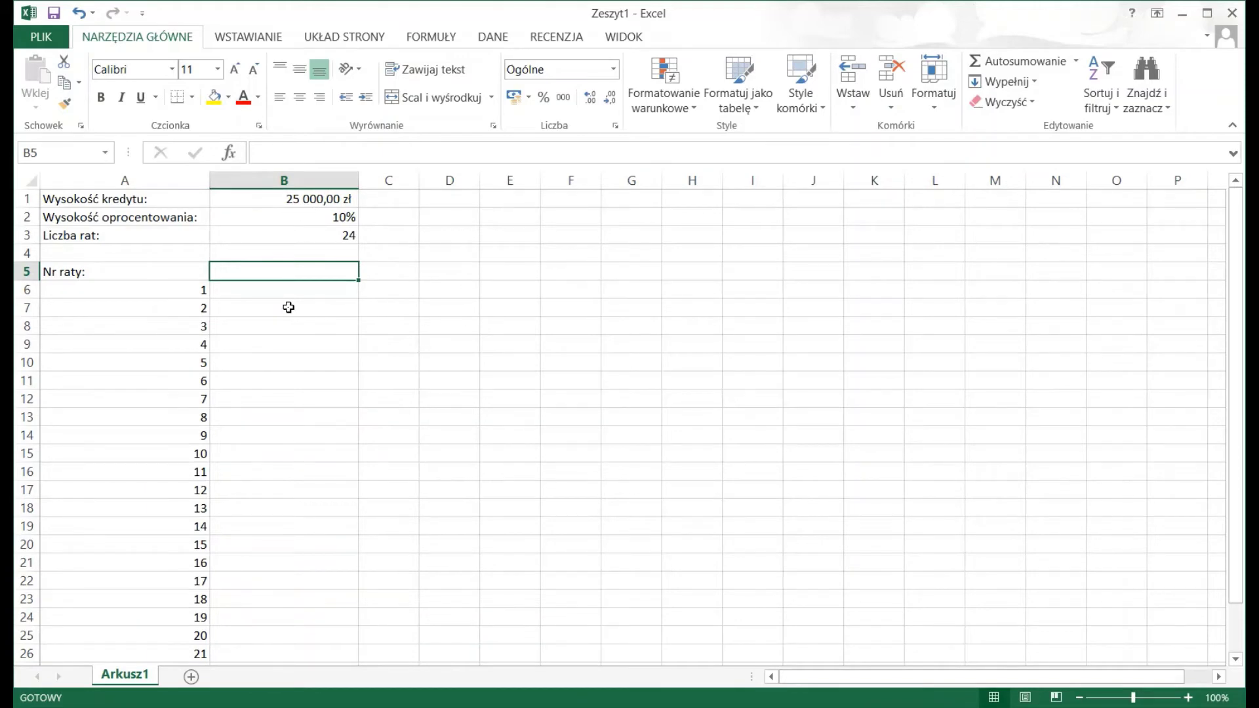
pyautogui.write('T')
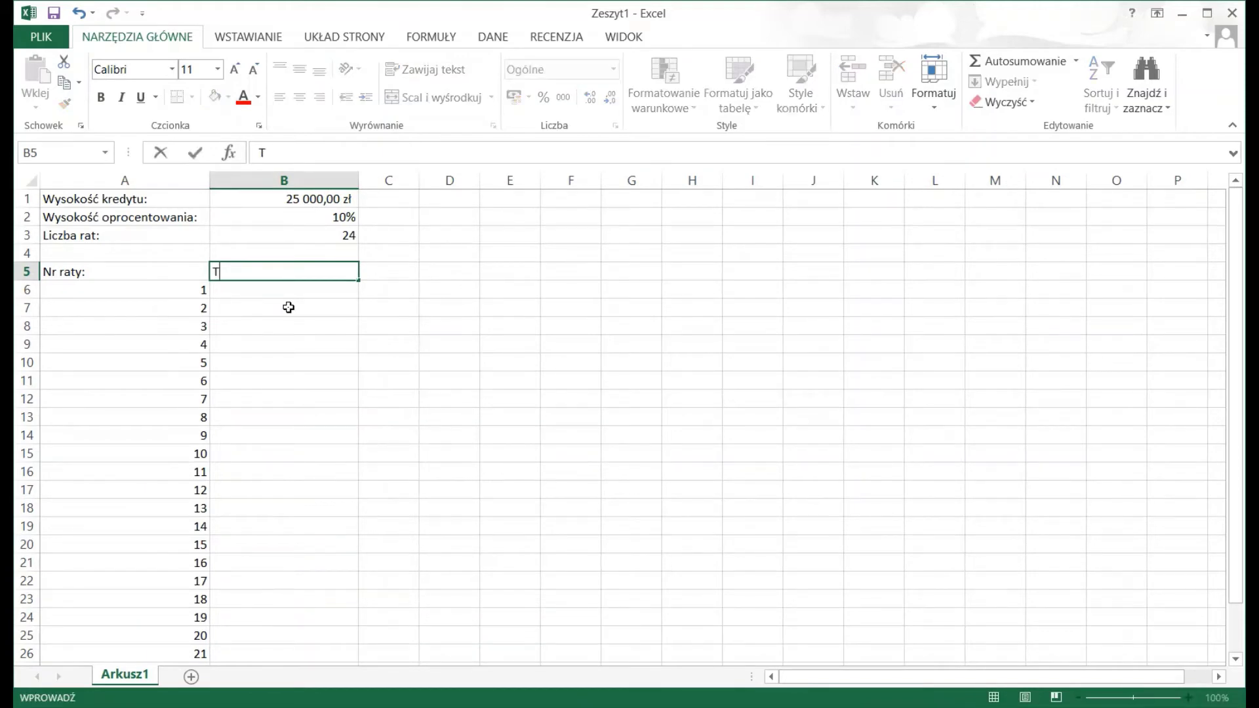
pyautogui.write('ermin sp')
pyautogui.write('łaty')
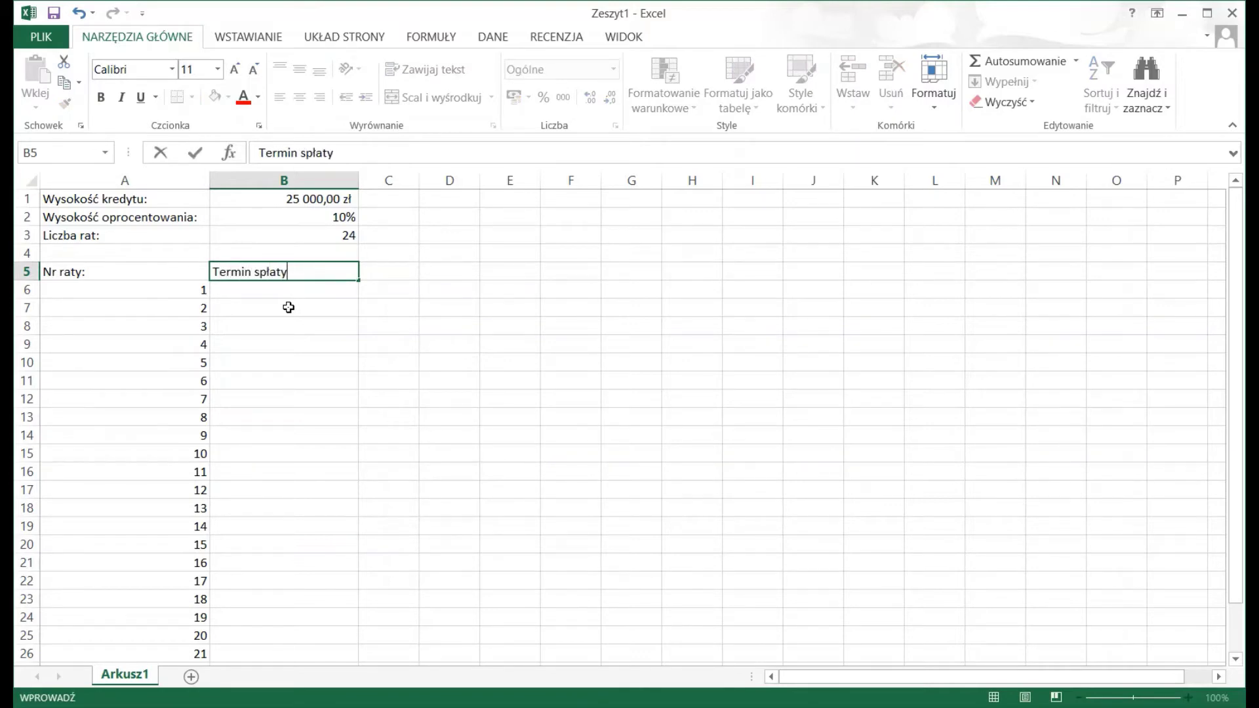
pyautogui.write(':')
pyautogui.press('Return')
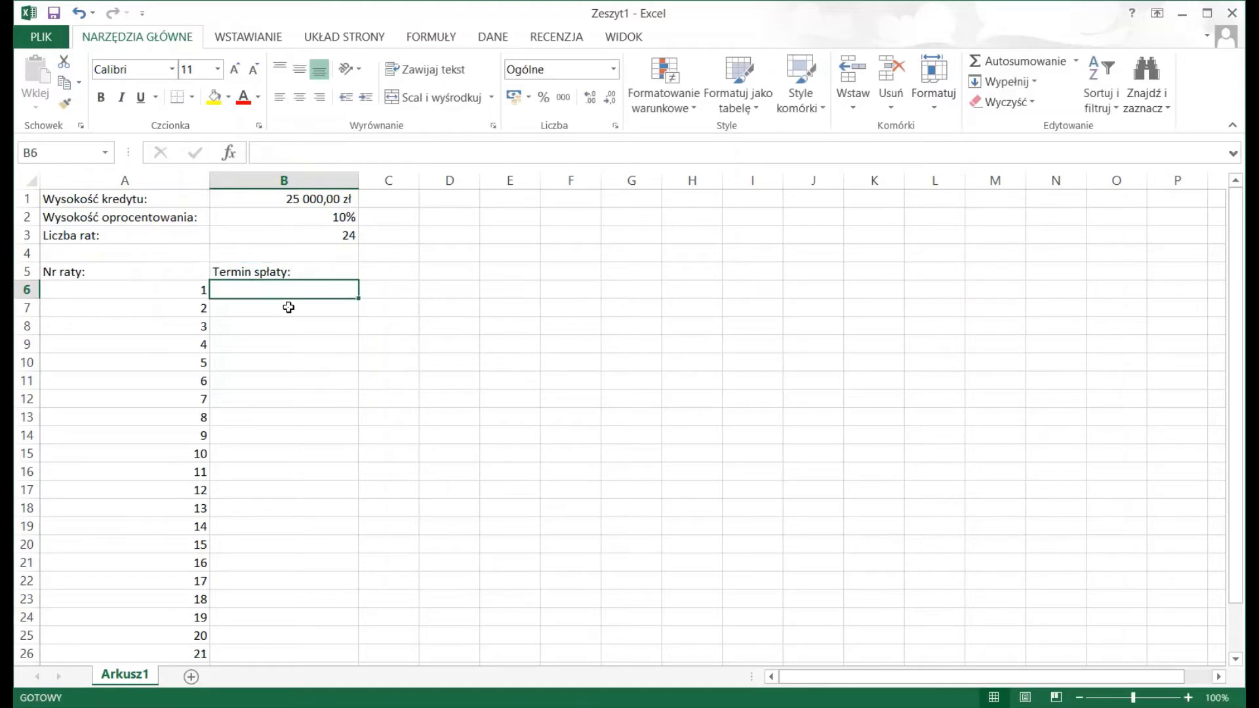
pyautogui.write('1')
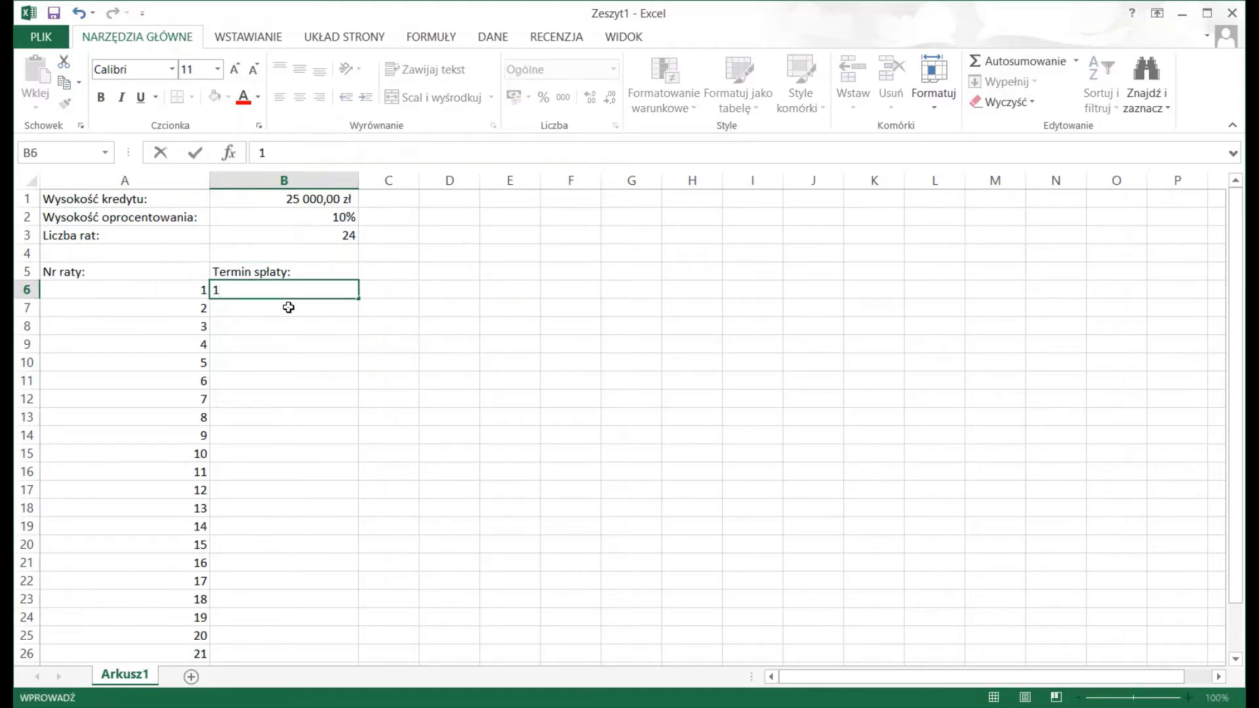
pyautogui.write('5.ma')
pyautogui.write('r.2020')
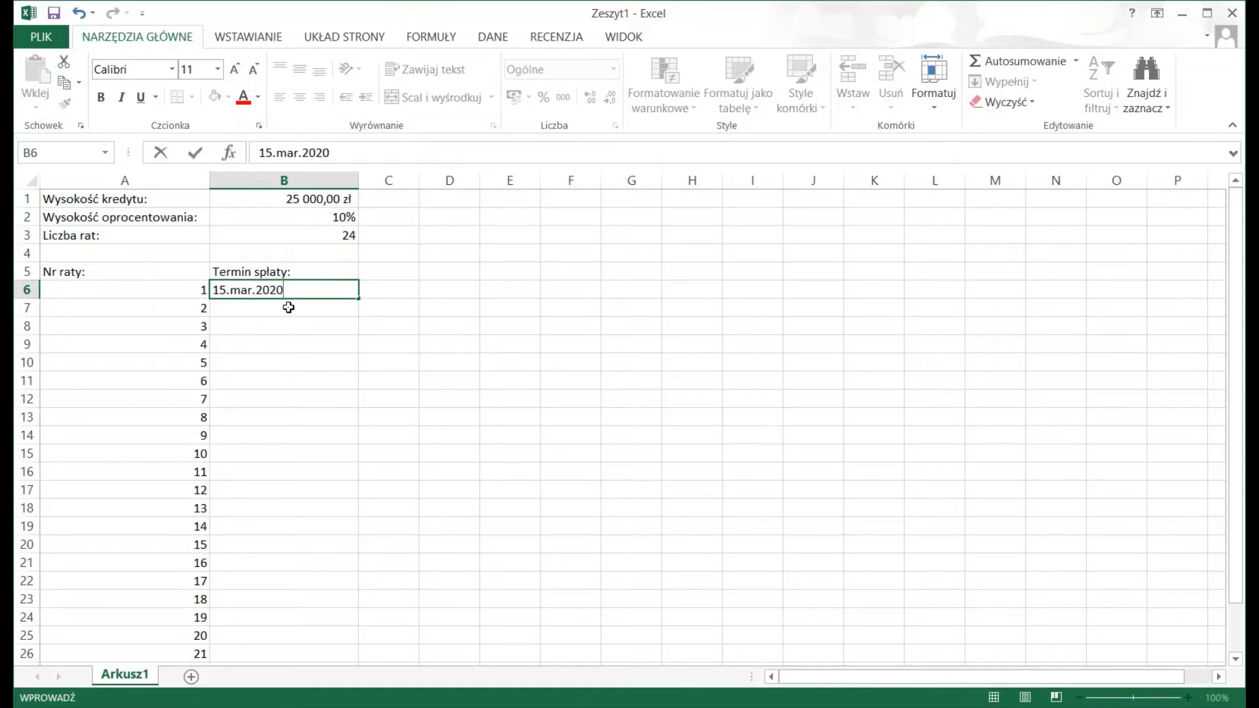
pyautogui.press('Return')
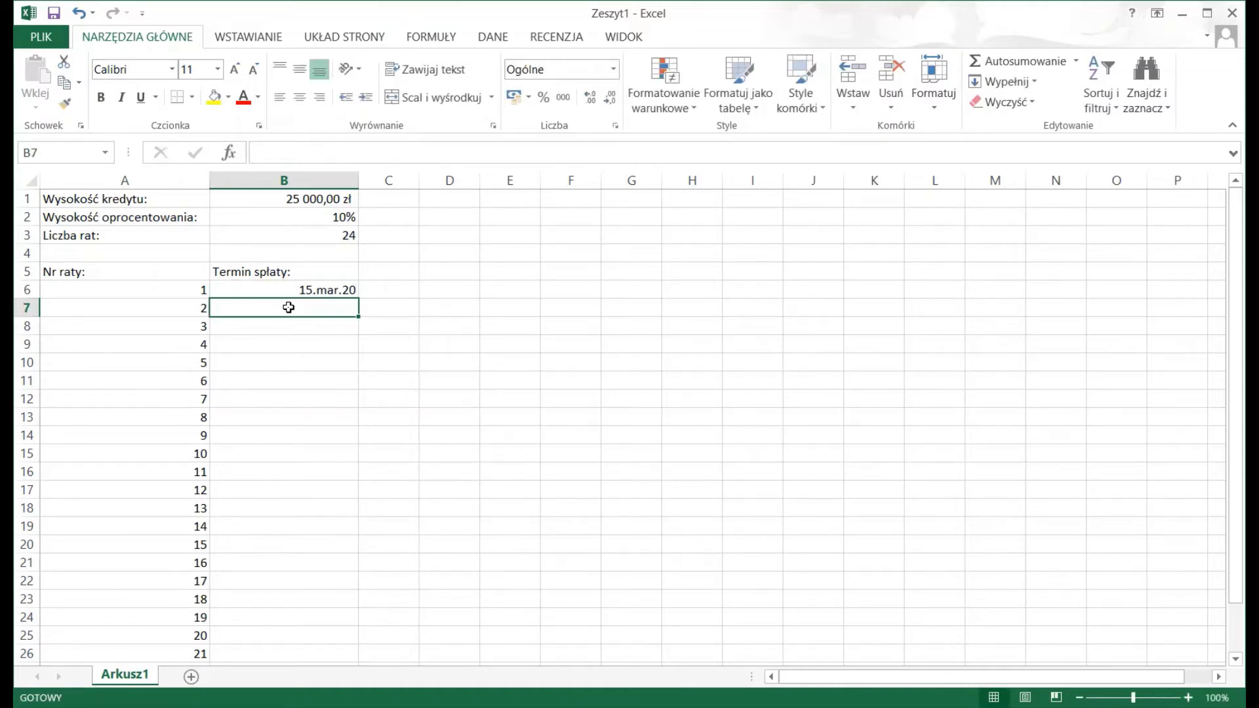
pyautogui.write('1')
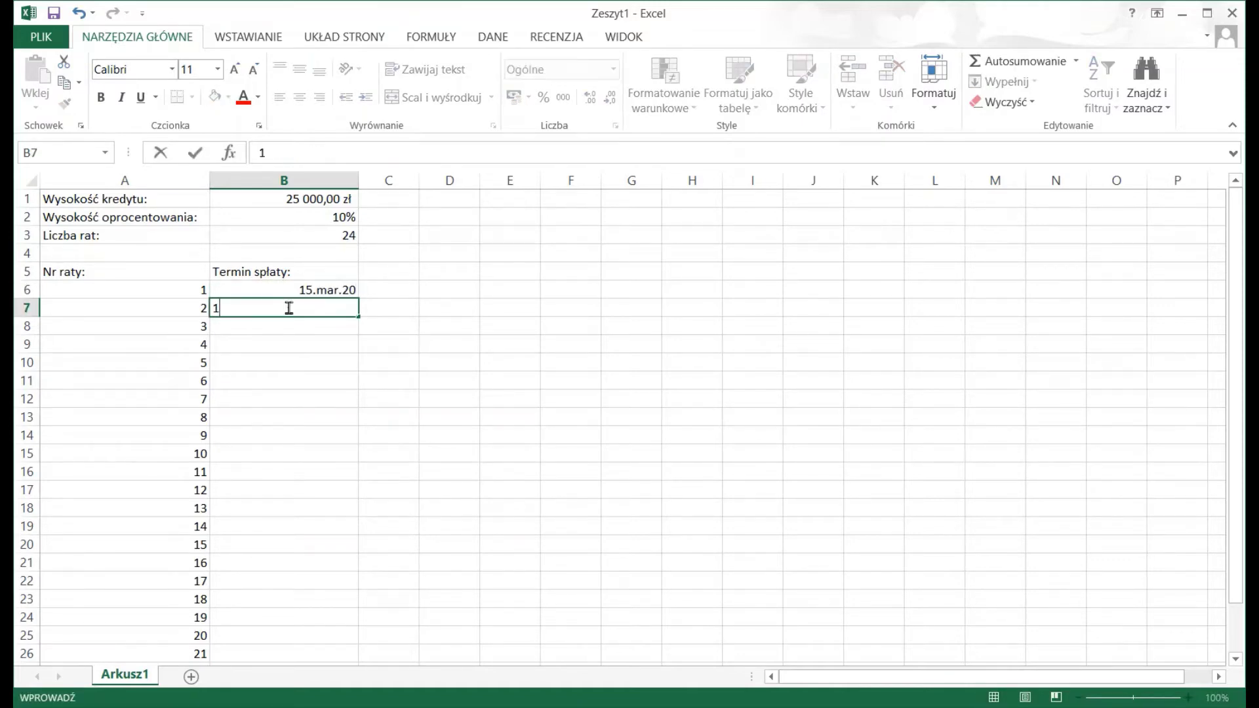
pyautogui.write('5.kwi')
pyautogui.write('.2020')
pyautogui.press('Return')
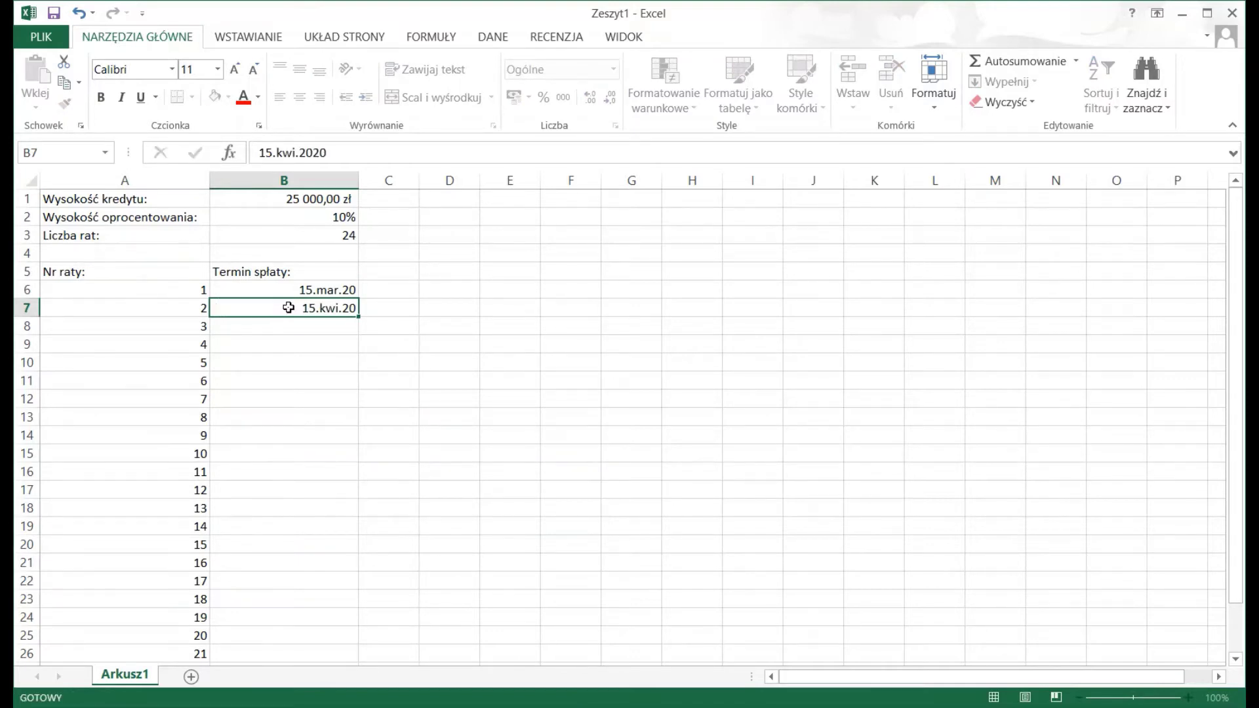
# Extend the monthly due dates from B6:B7 down to B29, ending at 15.lut.22
pyautogui.moveTo(272, 292); pyautogui.dragTo(272, 307)
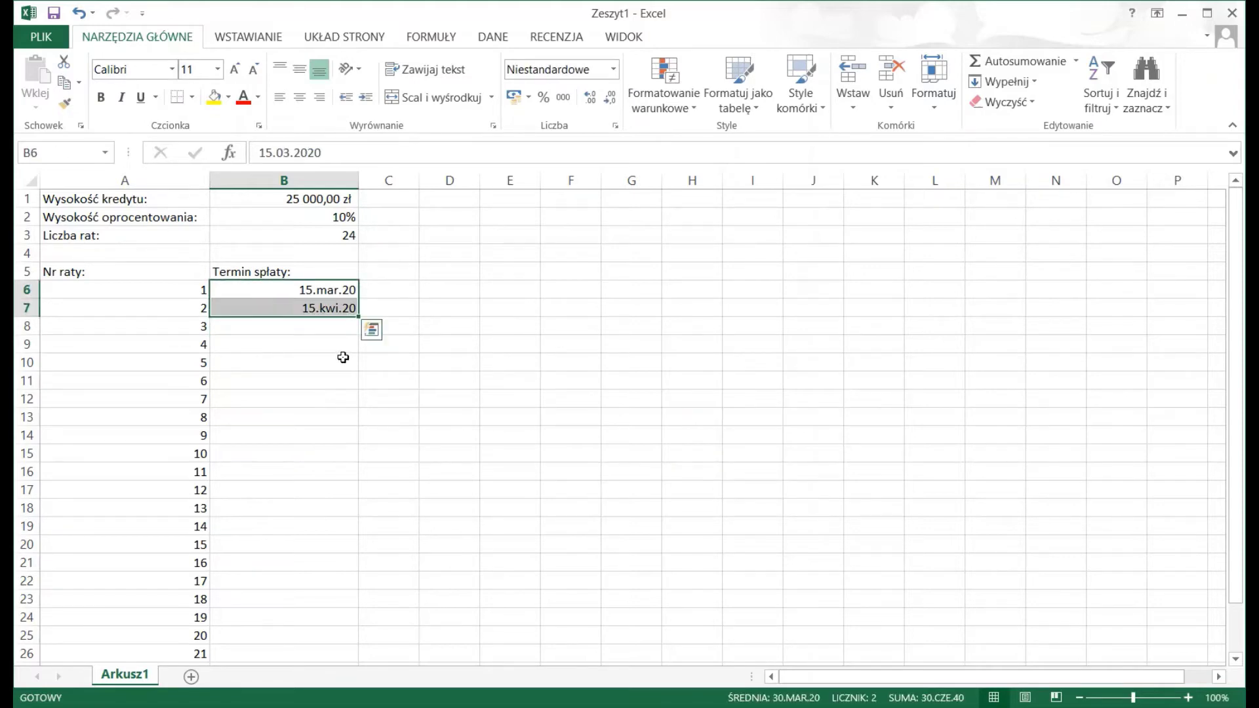
pyautogui.moveTo(359, 318); pyautogui.dragTo(349, 643)
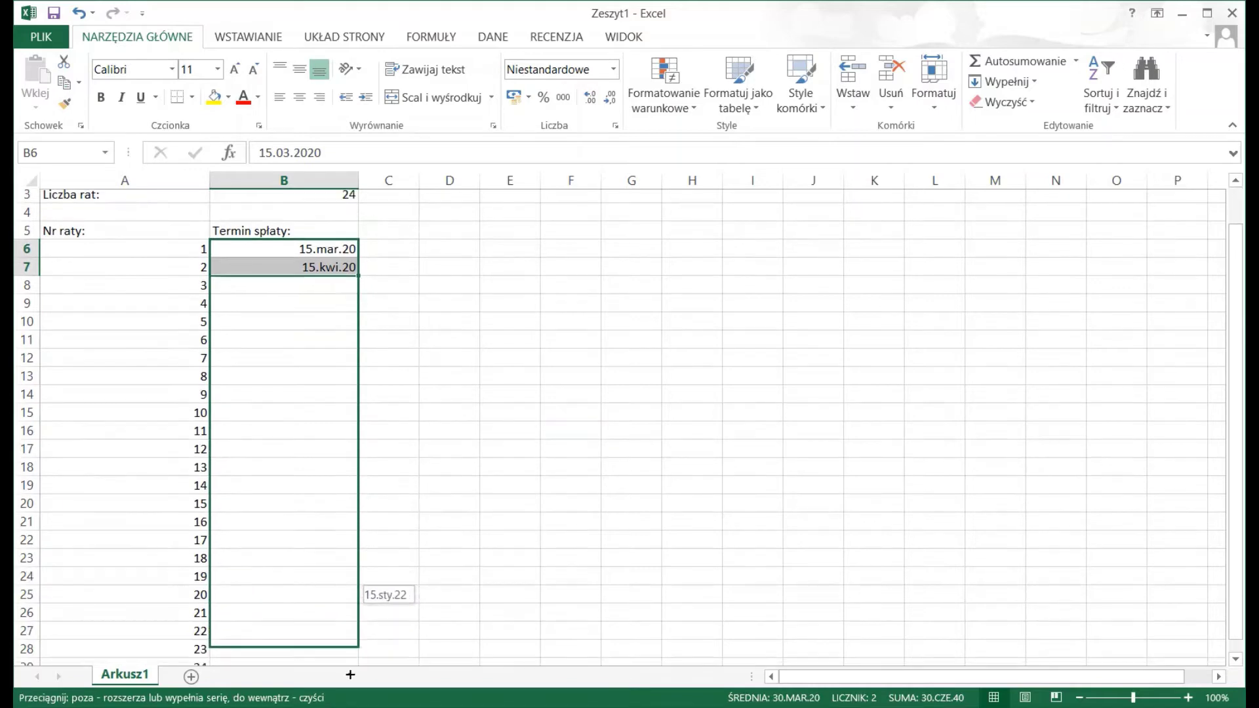
pyautogui.moveTo(349, 643); pyautogui.dragTo(350, 638)
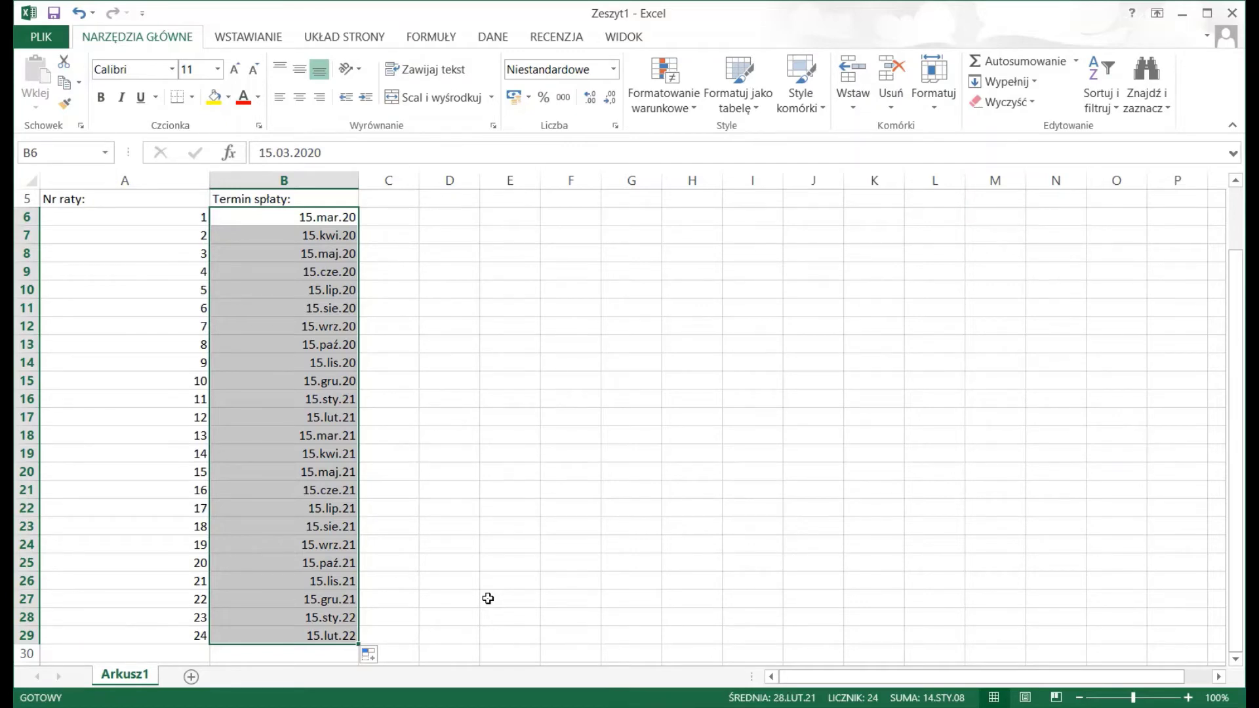
pyautogui.scroll(2, 488, 596)
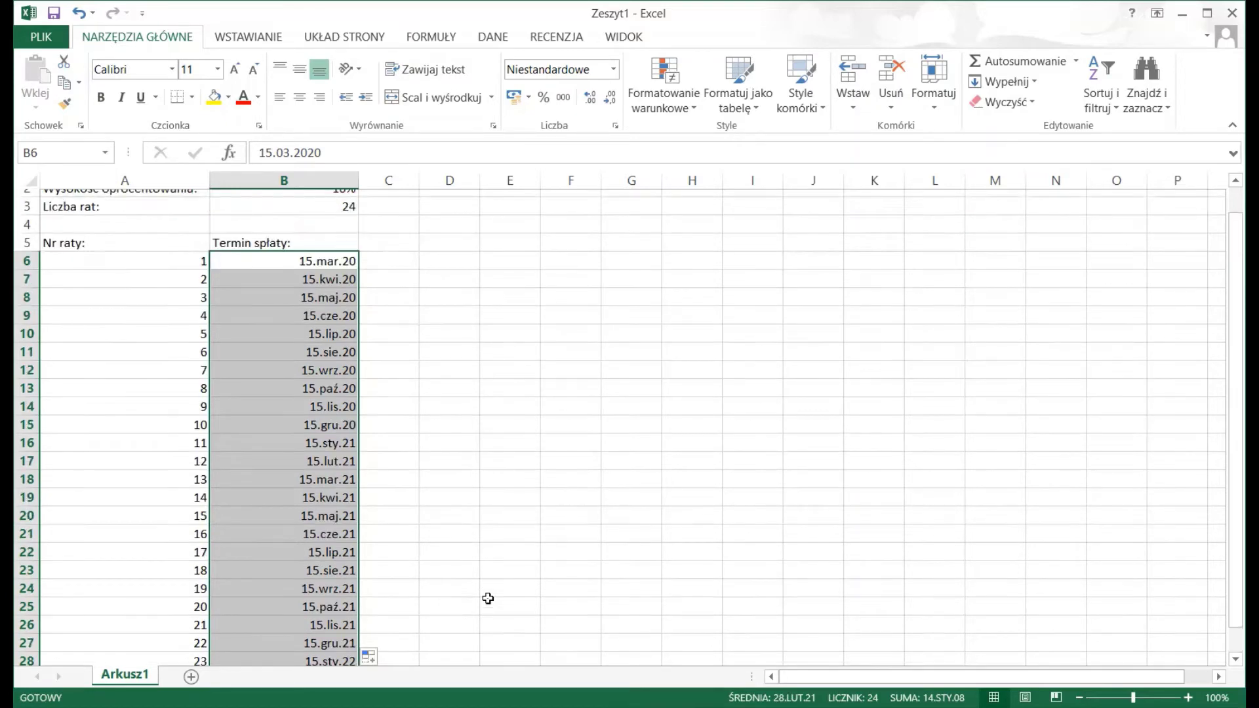
pyautogui.click(411, 274)
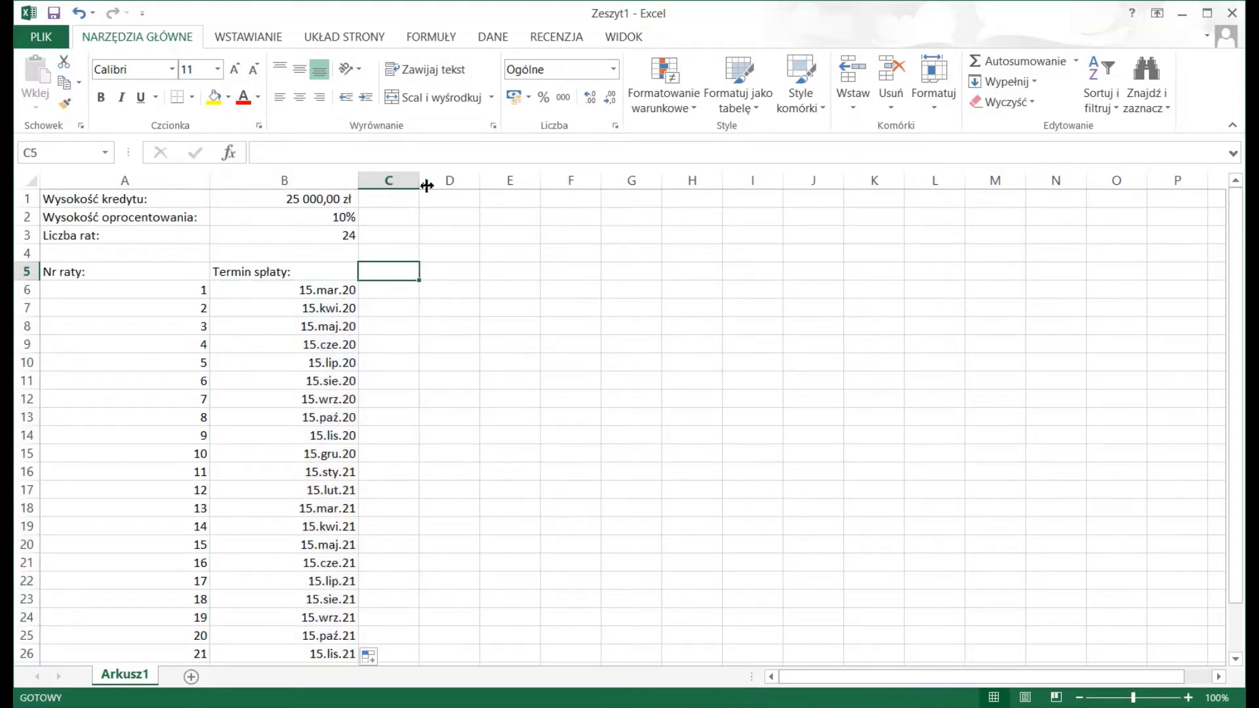
# Widen column C and enter the heading 'Rata kapitałowa' in C5
pyautogui.moveTo(420, 180); pyautogui.dragTo(473, 181)
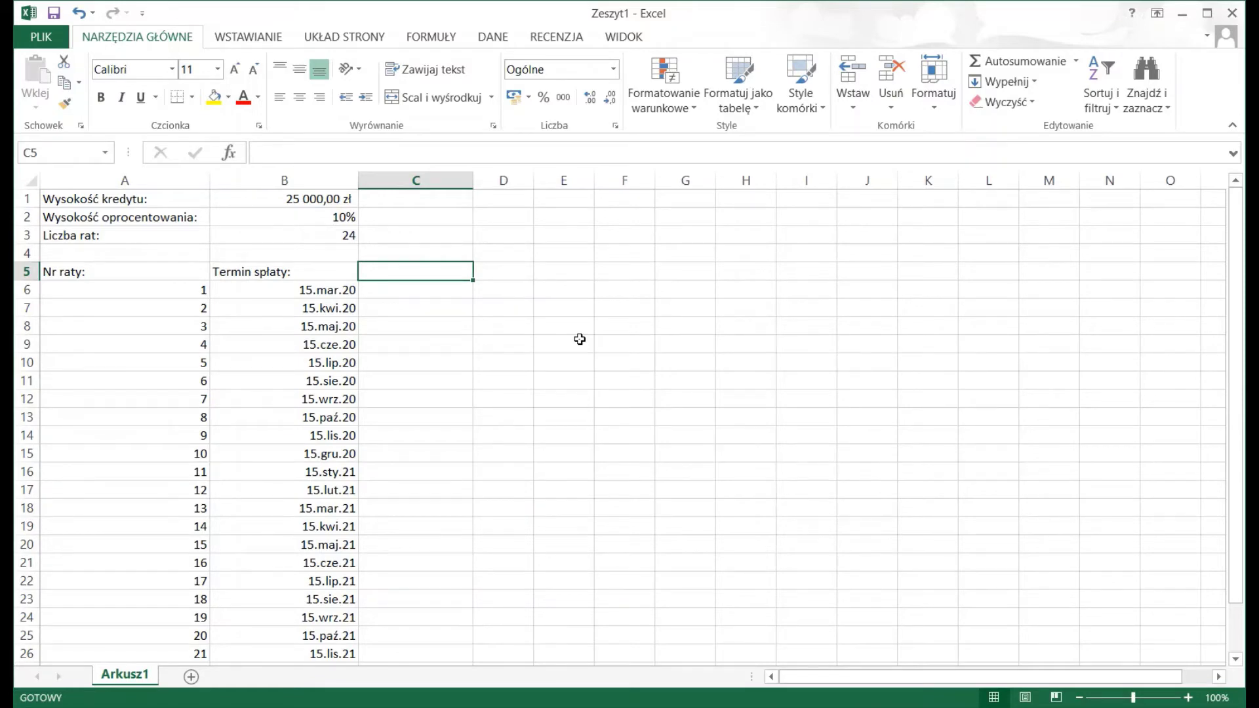
pyautogui.write('Rata ')
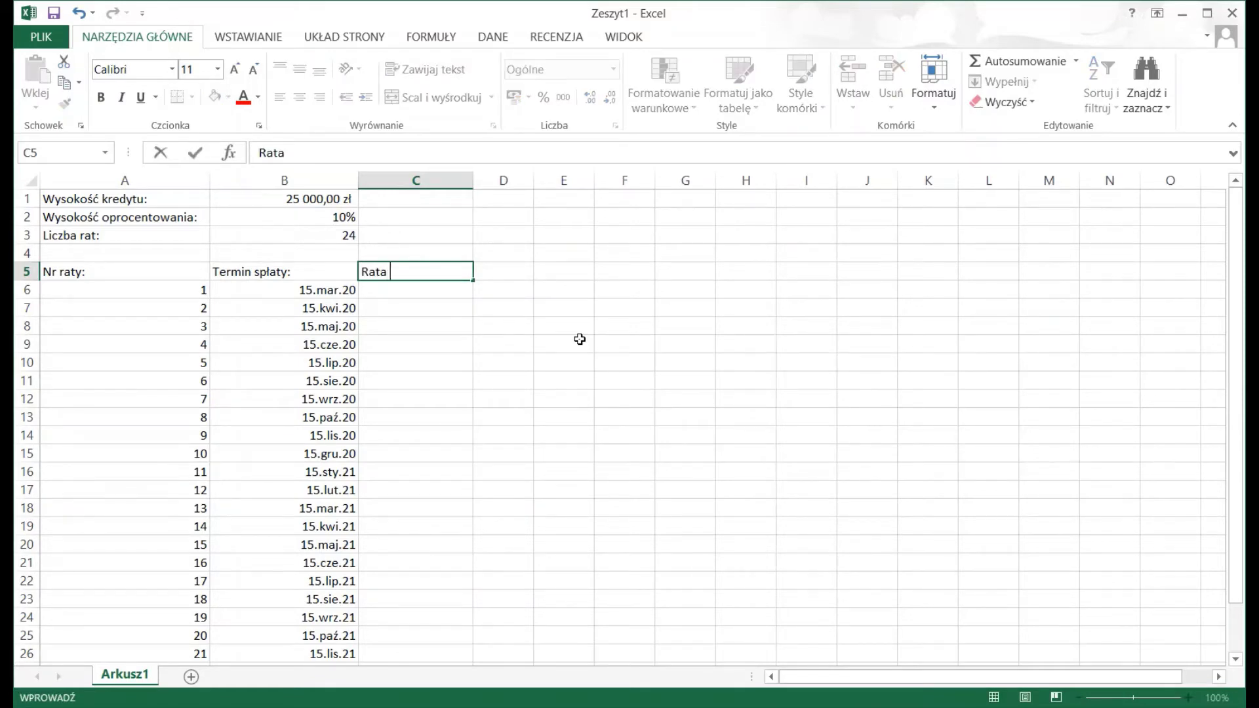
pyautogui.write('kapitał')
pyautogui.write('owa:')
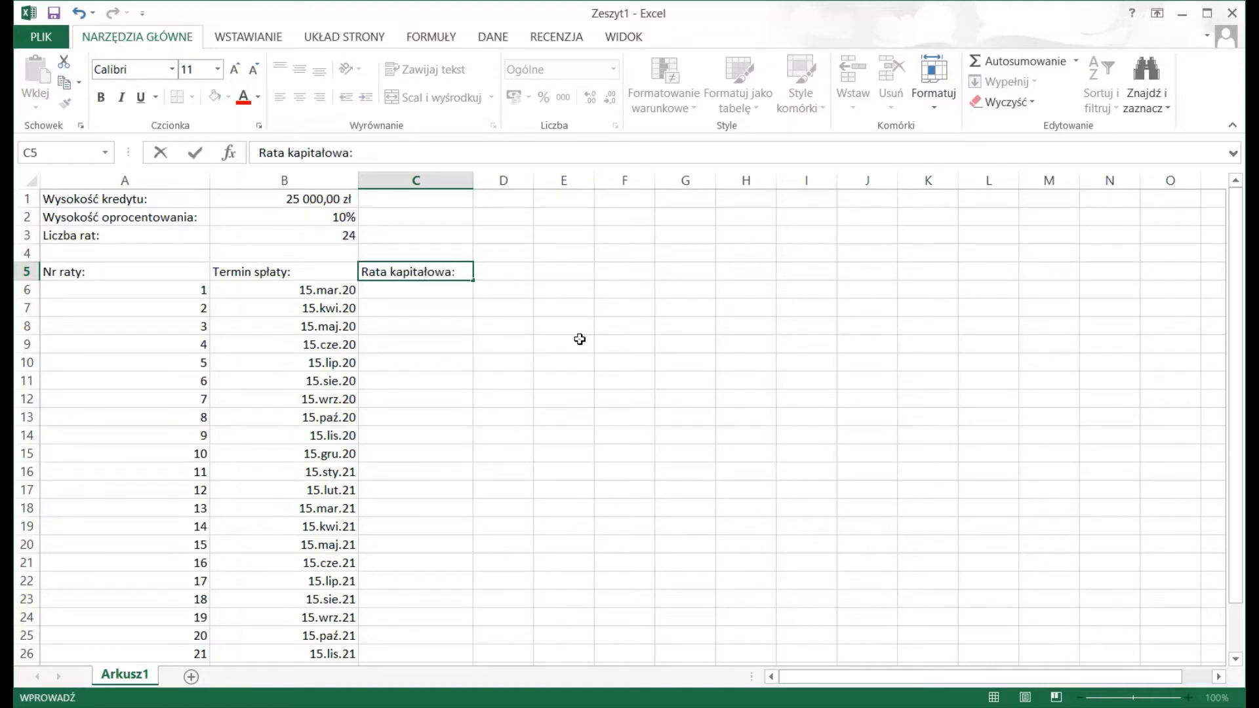
pyautogui.press('Return')
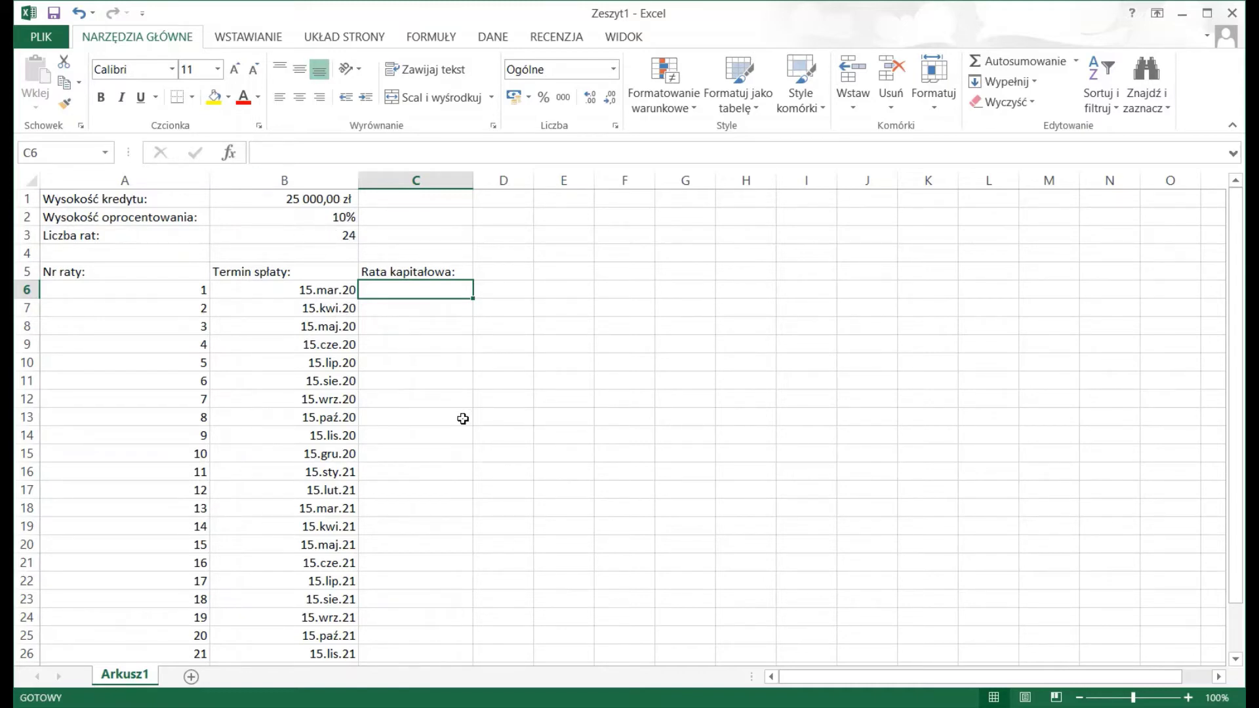
# Enter =B1/B3 in C6 (1 041,67 zł) and copy it down to C13, producing #DZIEL/0! and #ARG! errors
pyautogui.write('=')
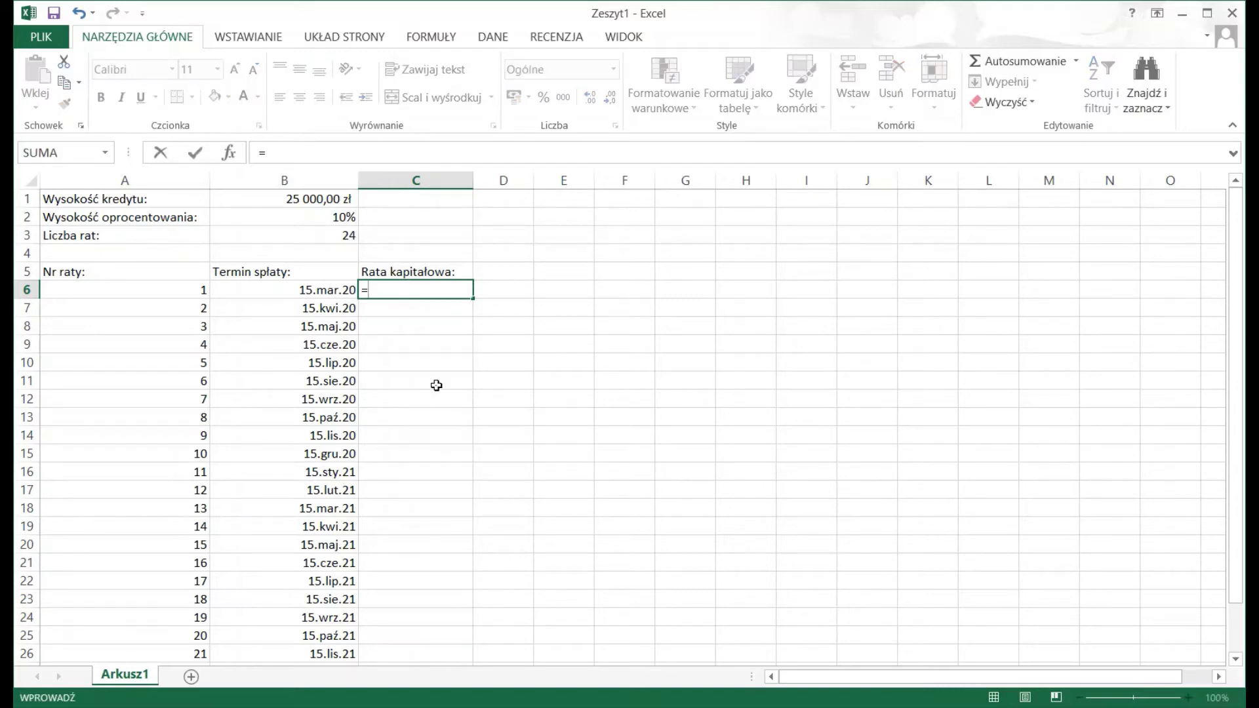
pyautogui.click(301, 199)
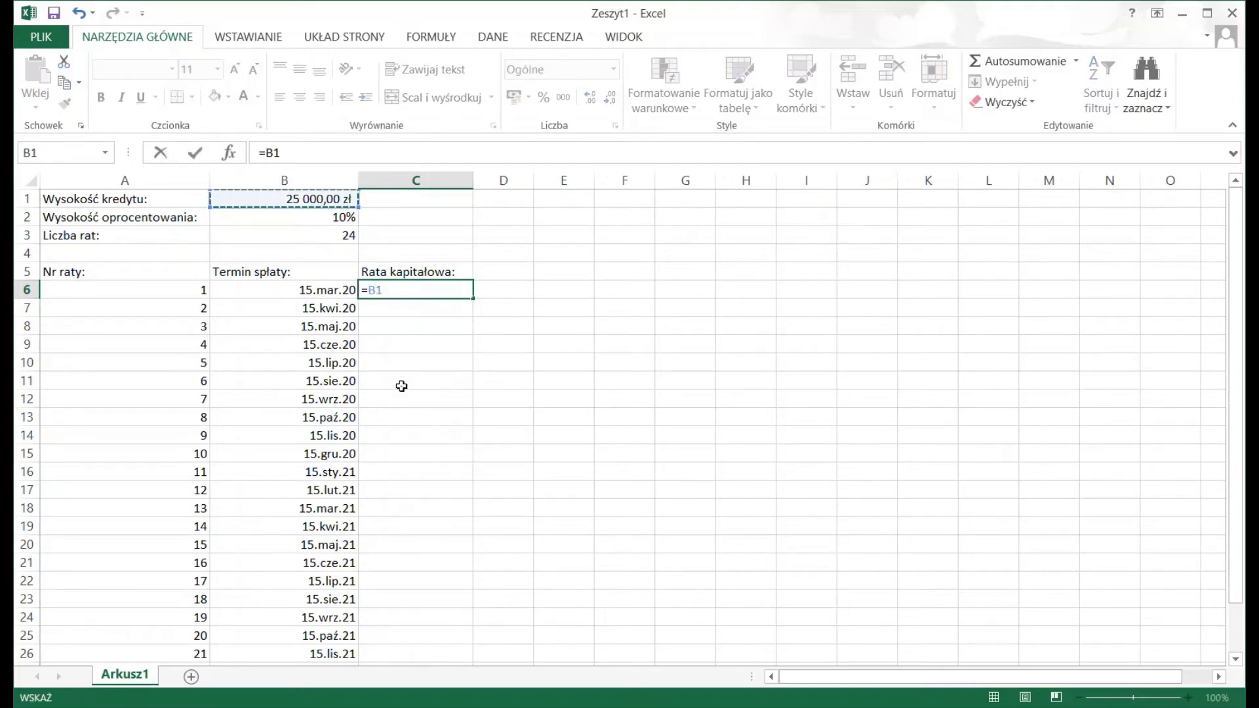
pyautogui.write('/')
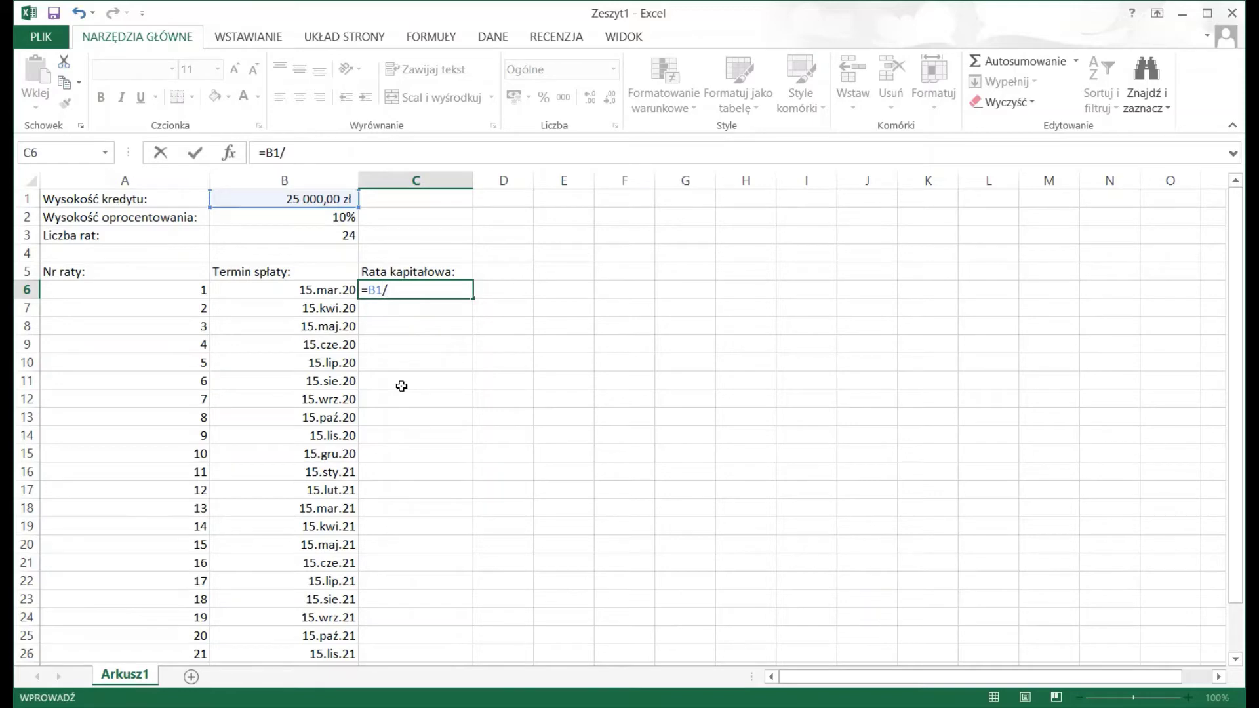
pyautogui.click(304, 234)
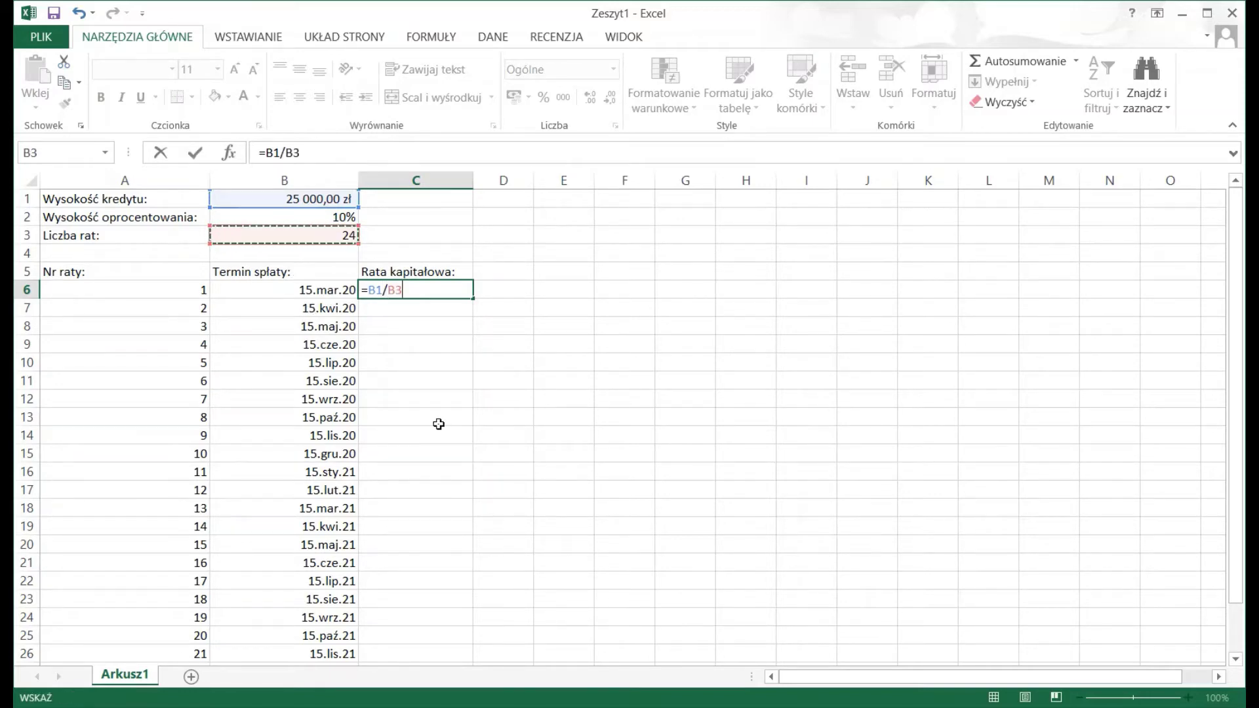
pyautogui.press('Return')
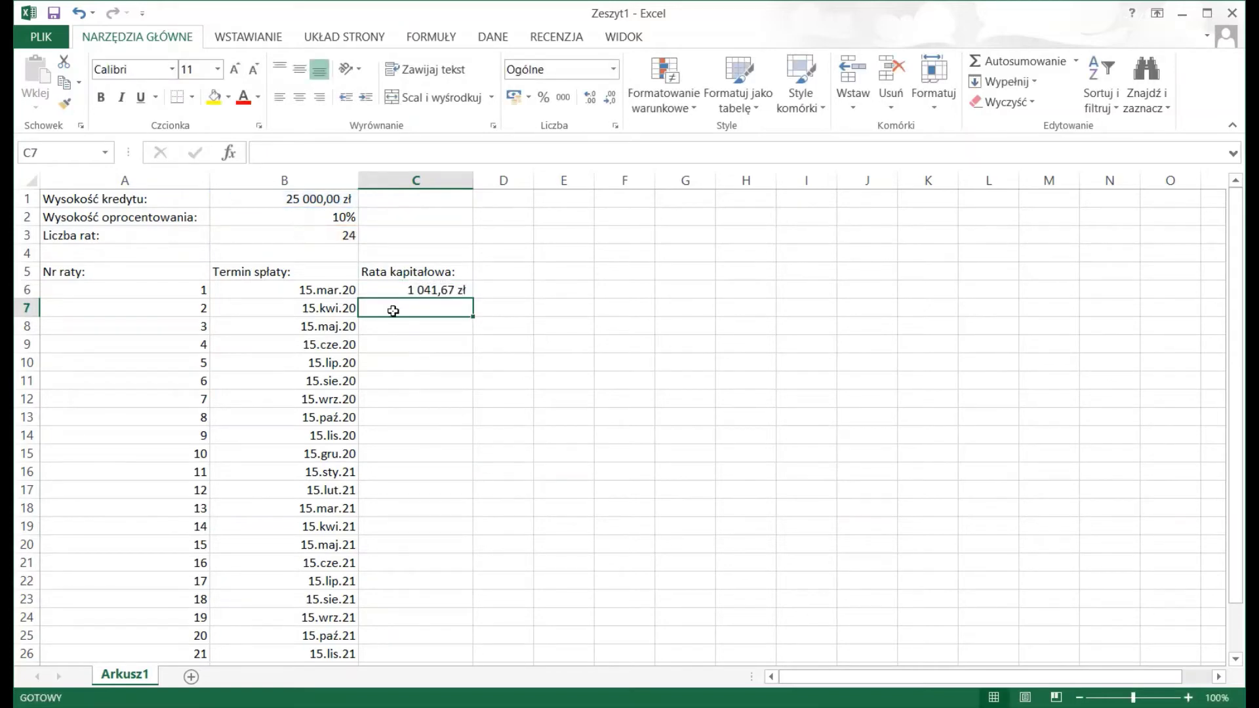
pyautogui.click(389, 289)
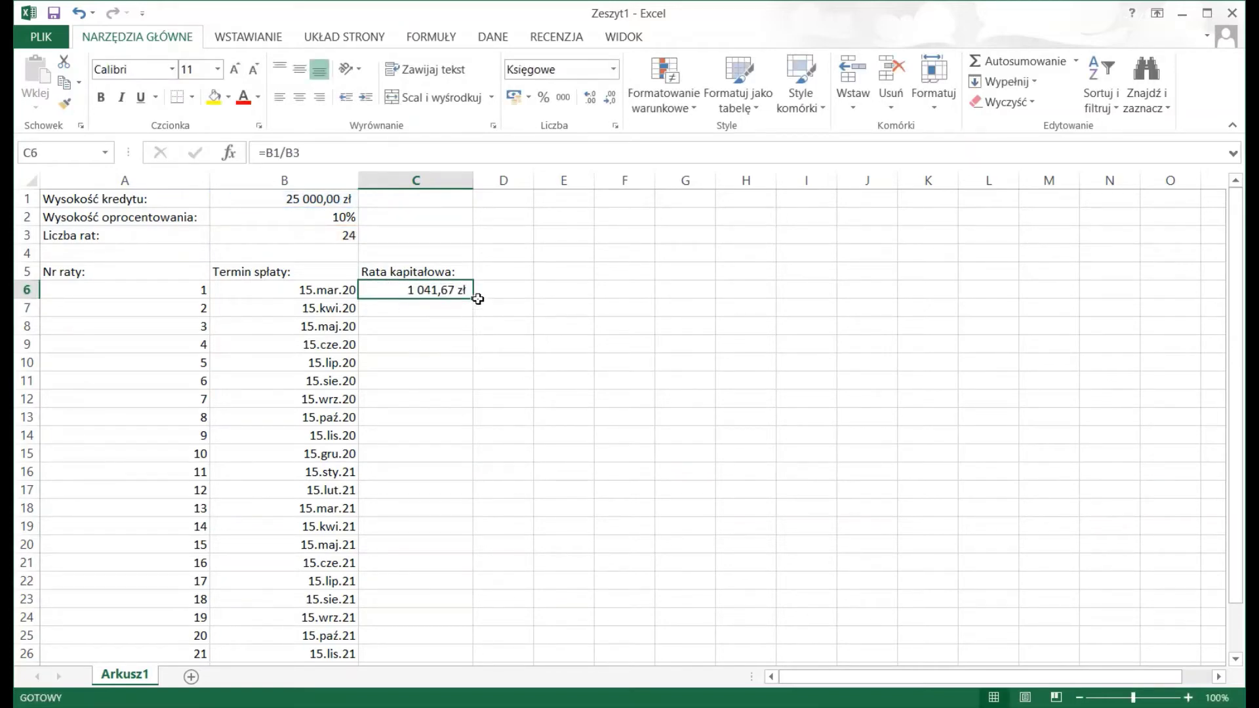
pyautogui.moveTo(473, 299); pyautogui.dragTo(462, 426)
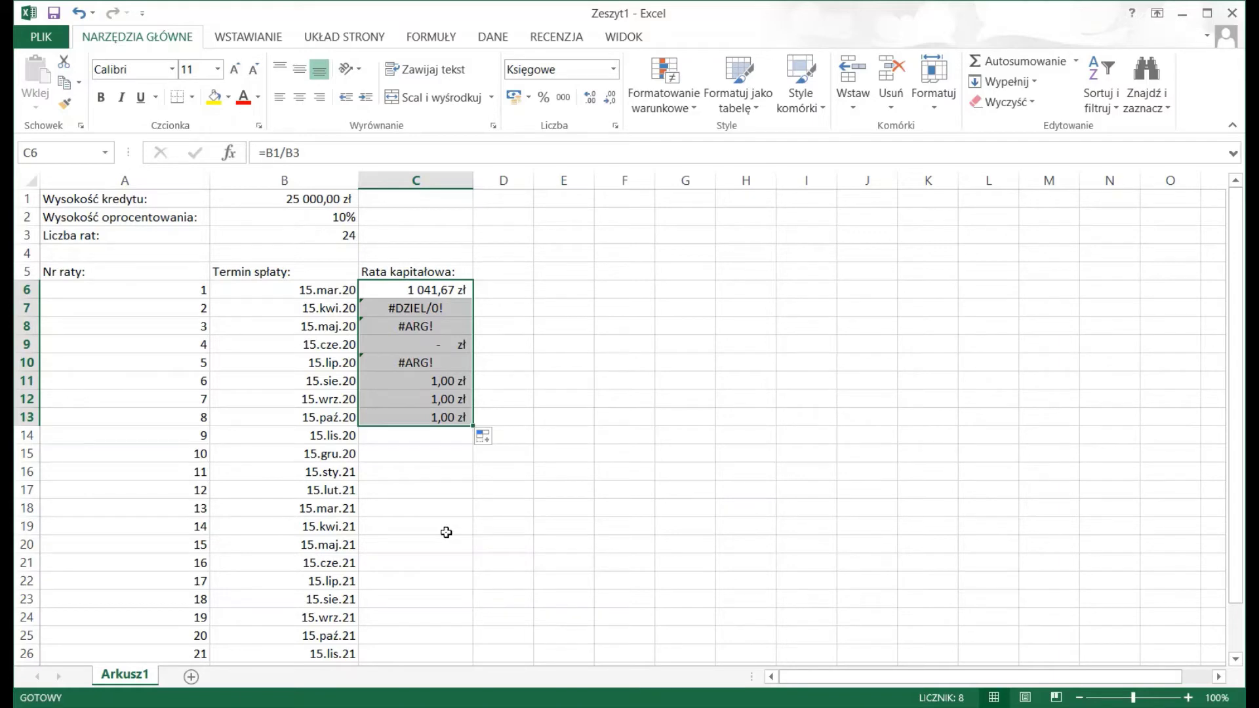
# Inspect the shifted formulas in C6–C8, then clear the erroneous results in C6:C13
pyautogui.click(423, 472)
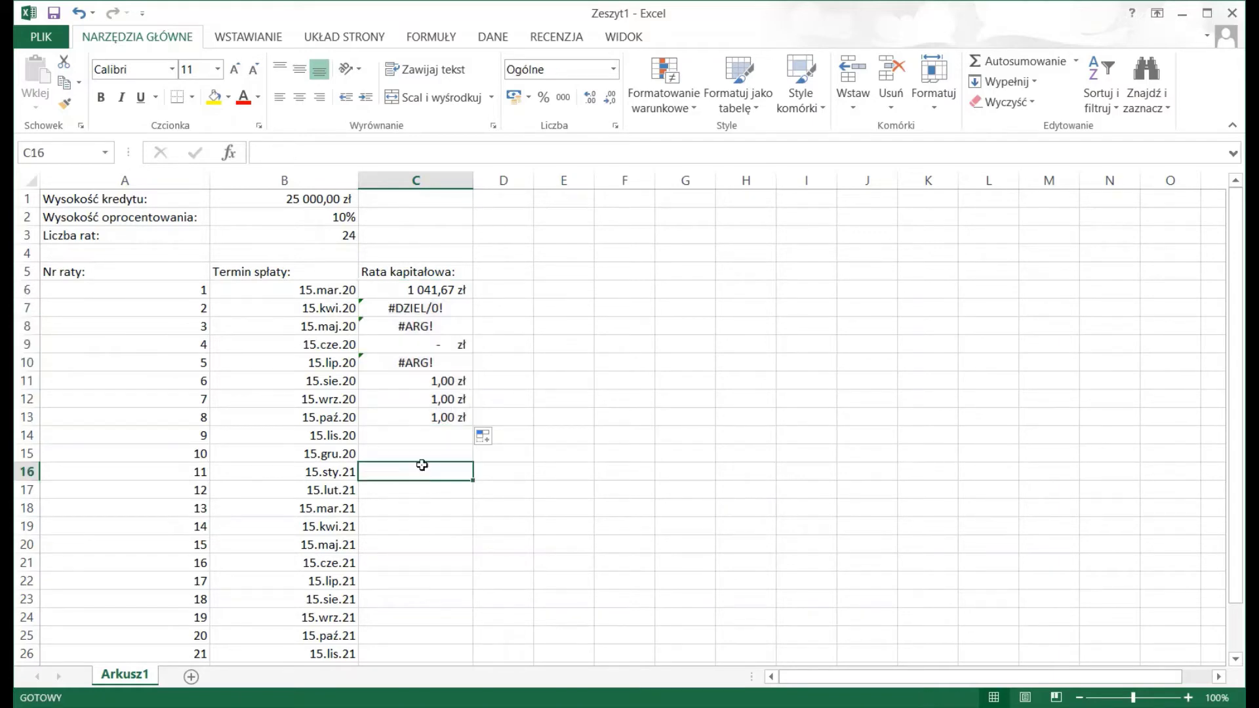
pyautogui.click(422, 289)
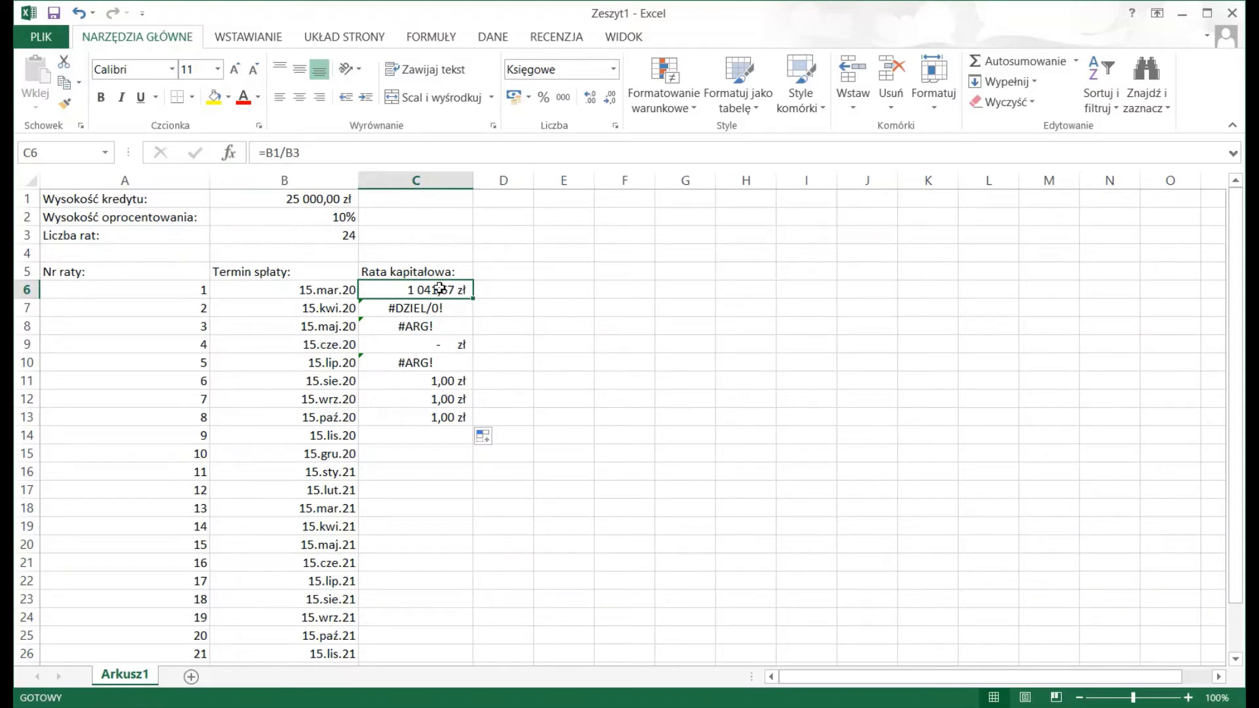
pyautogui.click(411, 310)
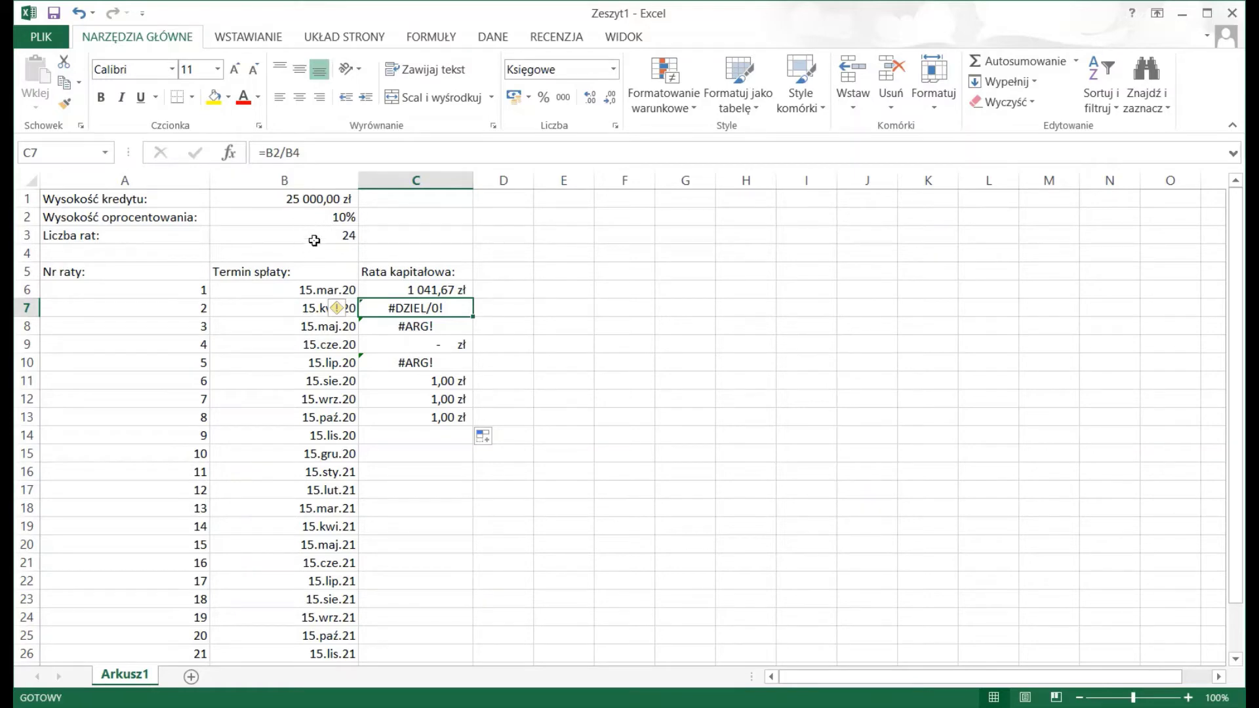
pyautogui.click(409, 327)
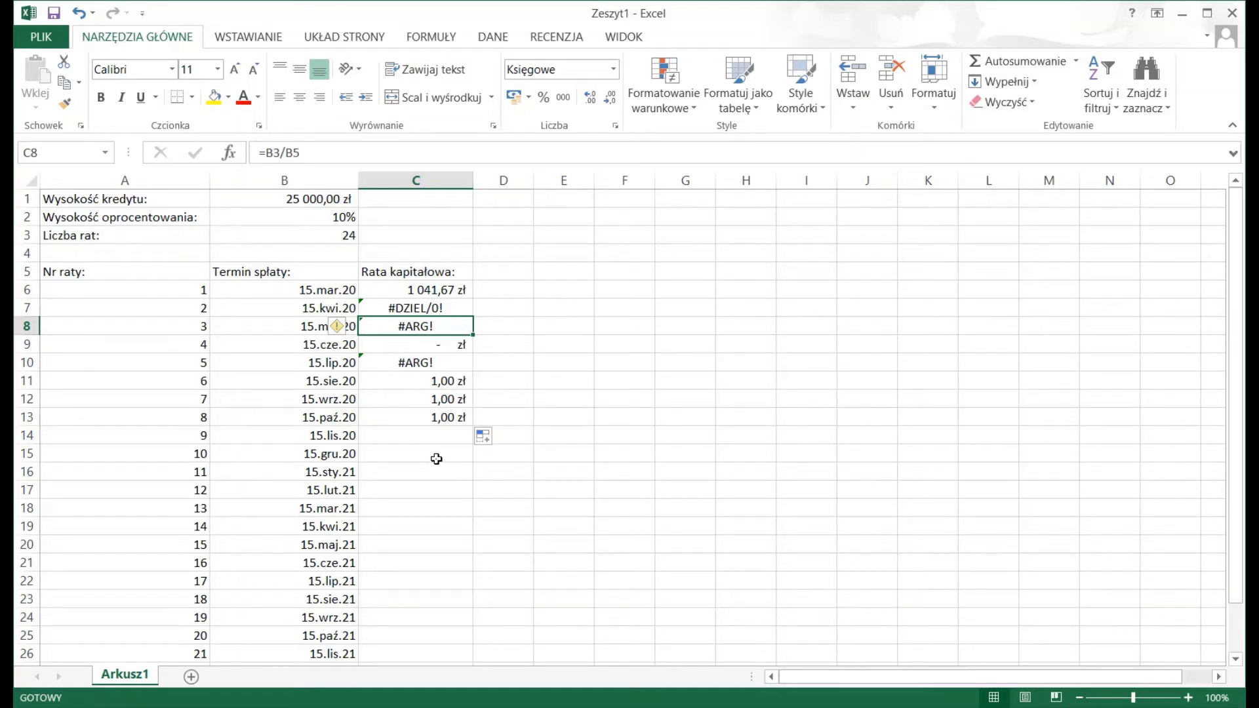
pyautogui.click(425, 436)
pyautogui.click(422, 295)
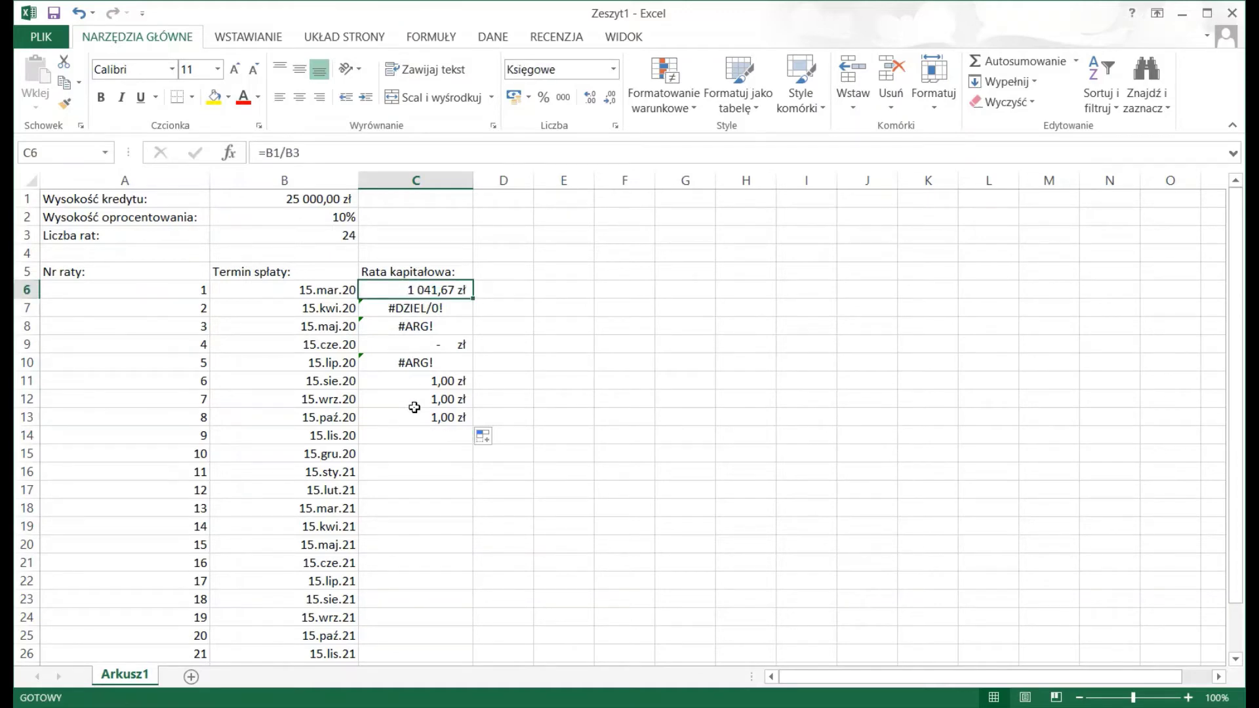
pyautogui.moveTo(402, 289)
pyautogui.mouseDown()
pyautogui.moveTo(413, 360)
pyautogui.moveTo(401, 411)
pyautogui.mouseUp()
pyautogui.press('Delete')
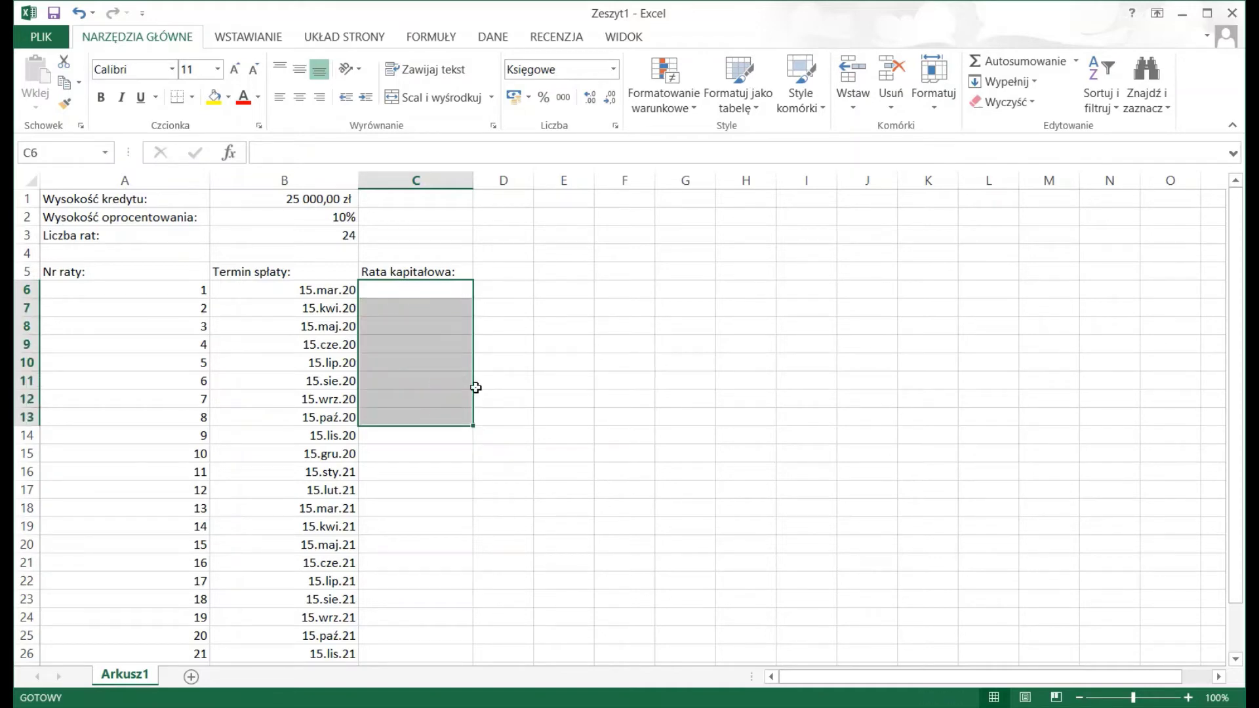
# Enter the absolute formula =$B$1/$B$3 in C6, giving 1 041,67 zł
pyautogui.click(392, 450)
pyautogui.click(407, 288)
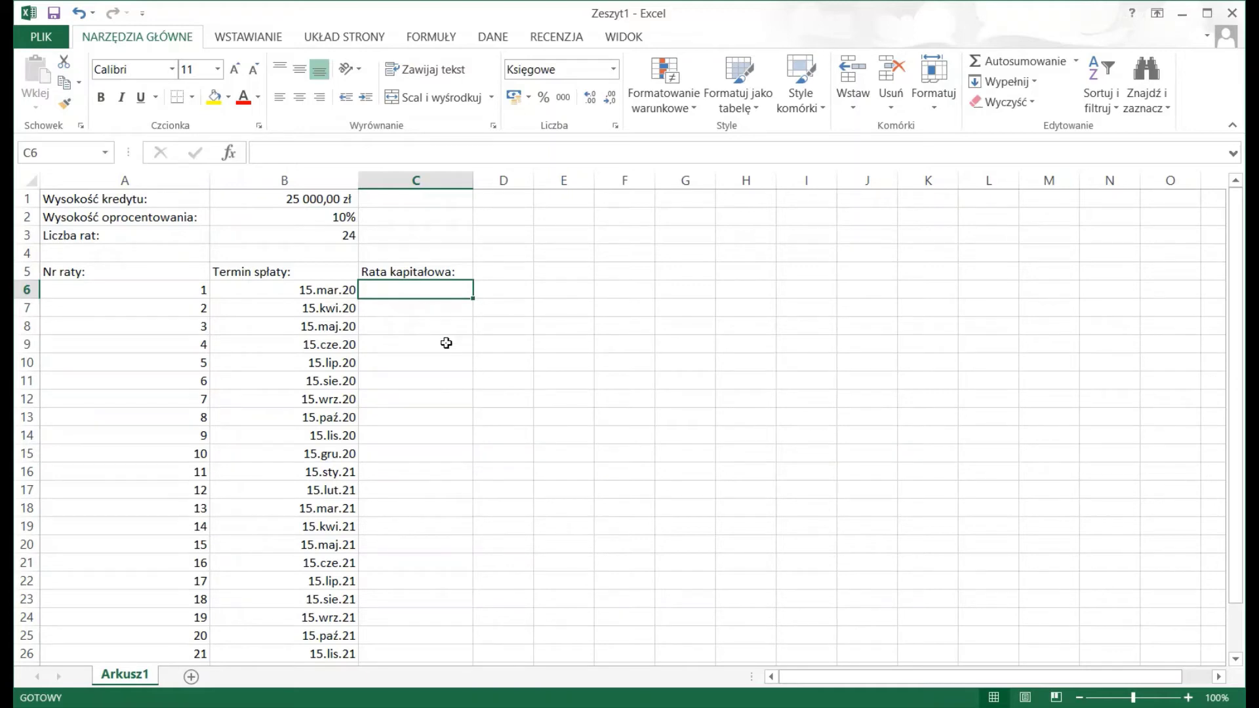
pyautogui.write('`')
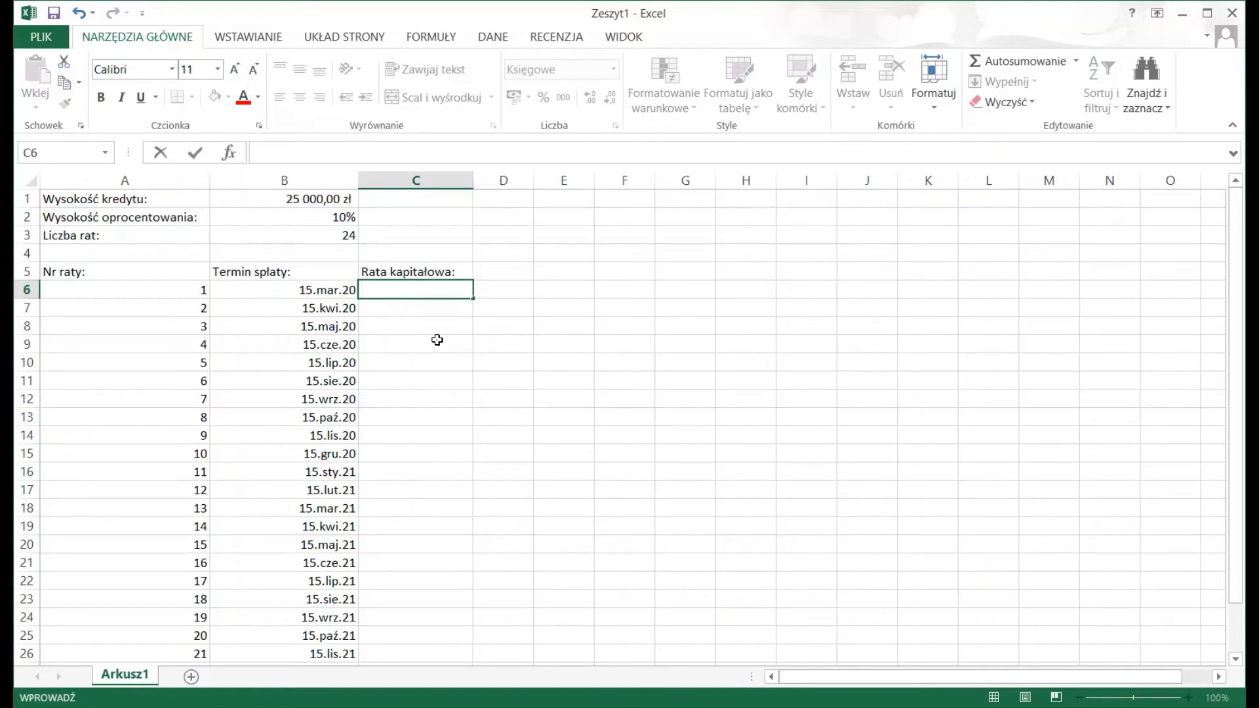
pyautogui.write('=')
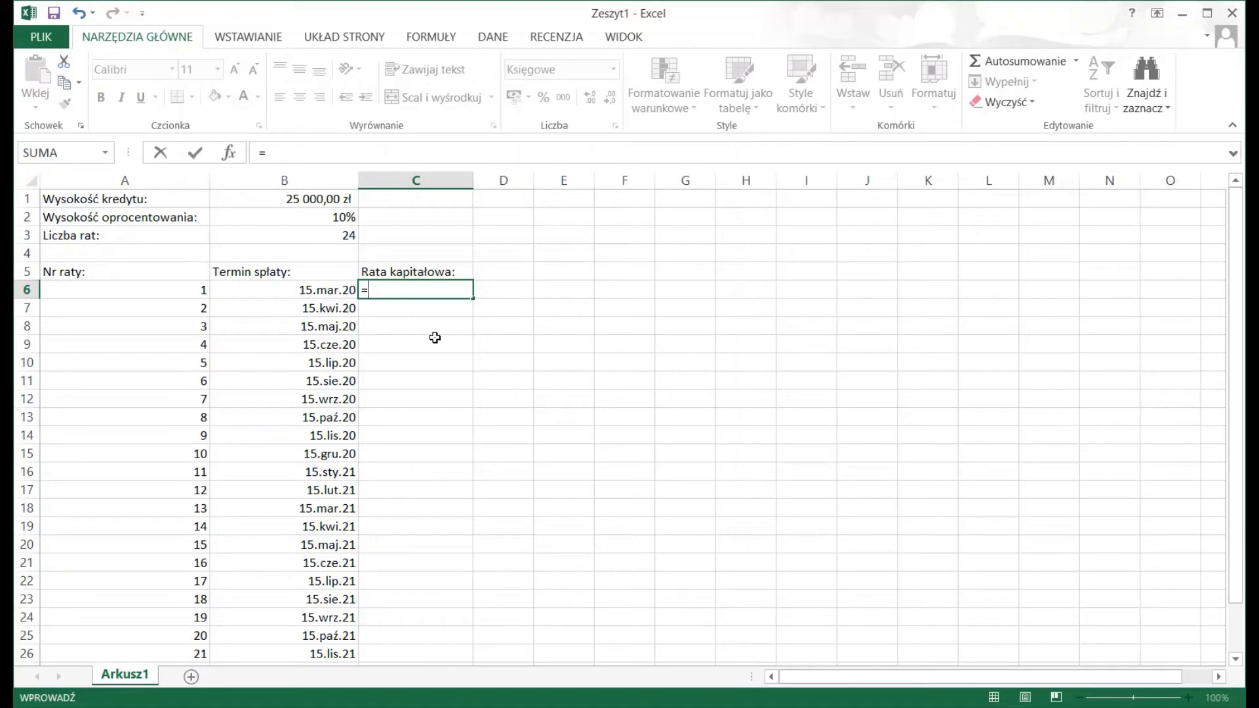
pyautogui.click(268, 196)
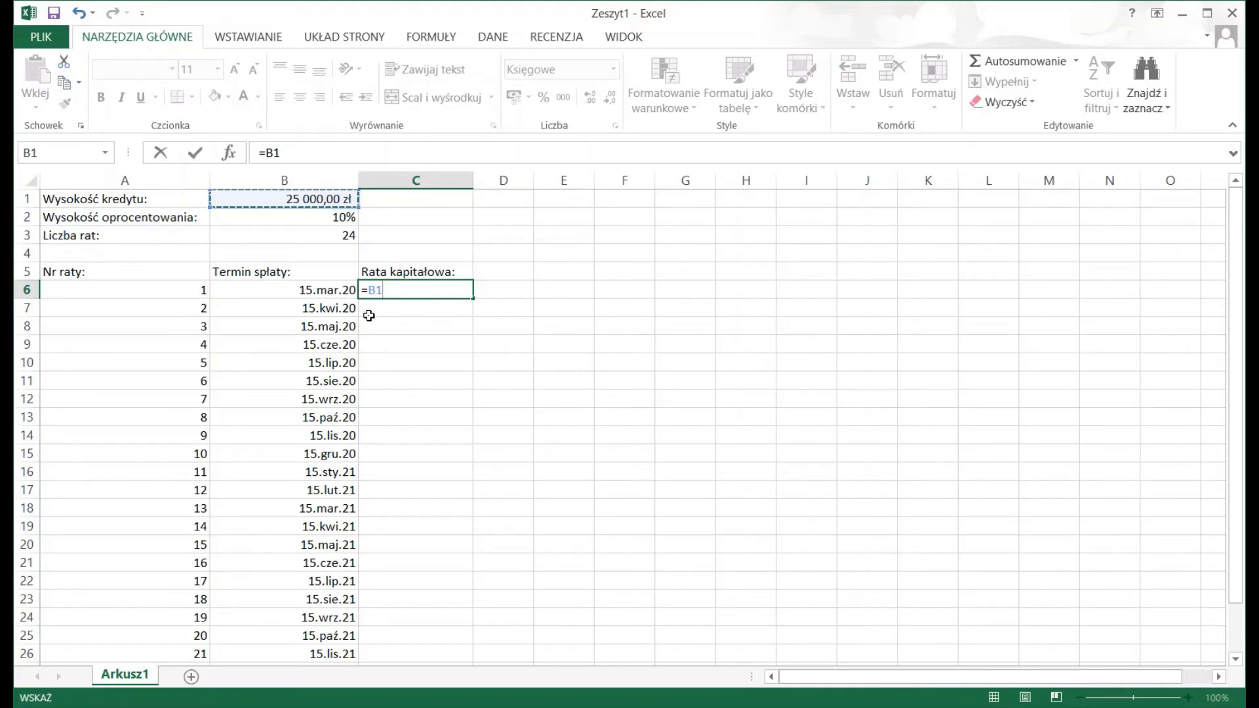
pyautogui.click(368, 292)
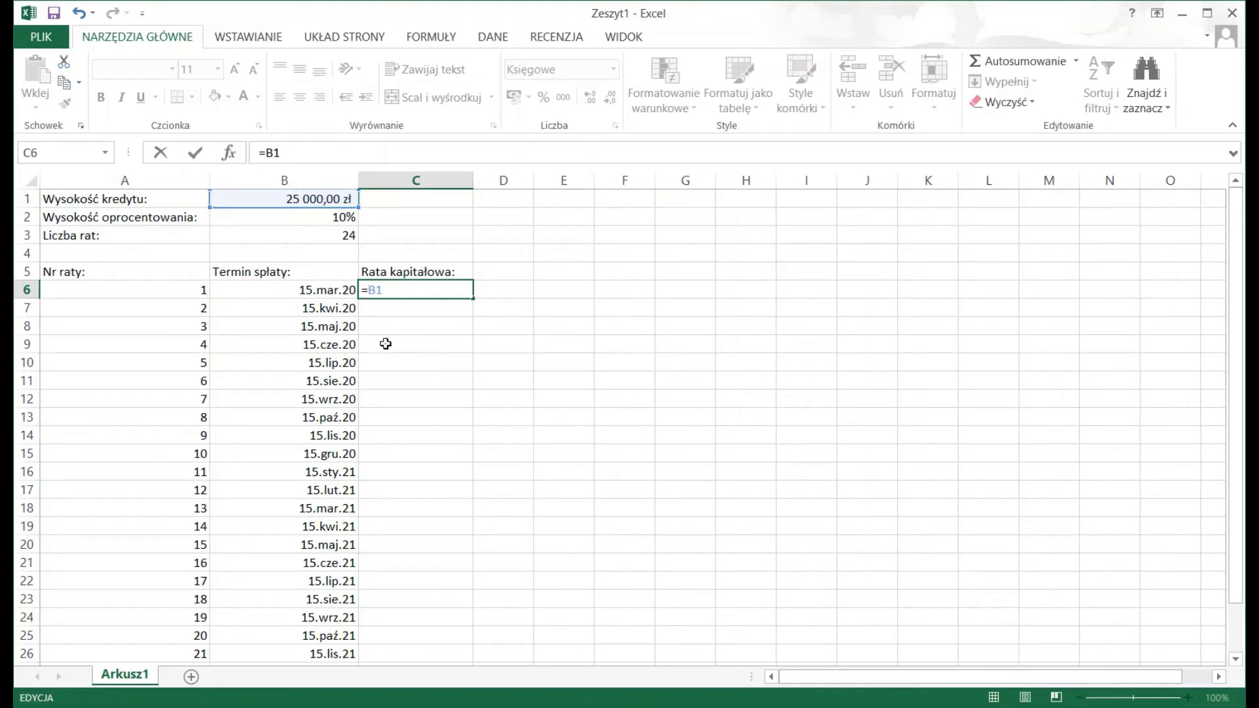
pyautogui.write('$B')
pyautogui.write('$1')
pyautogui.write('/')
pyautogui.click(268, 235)
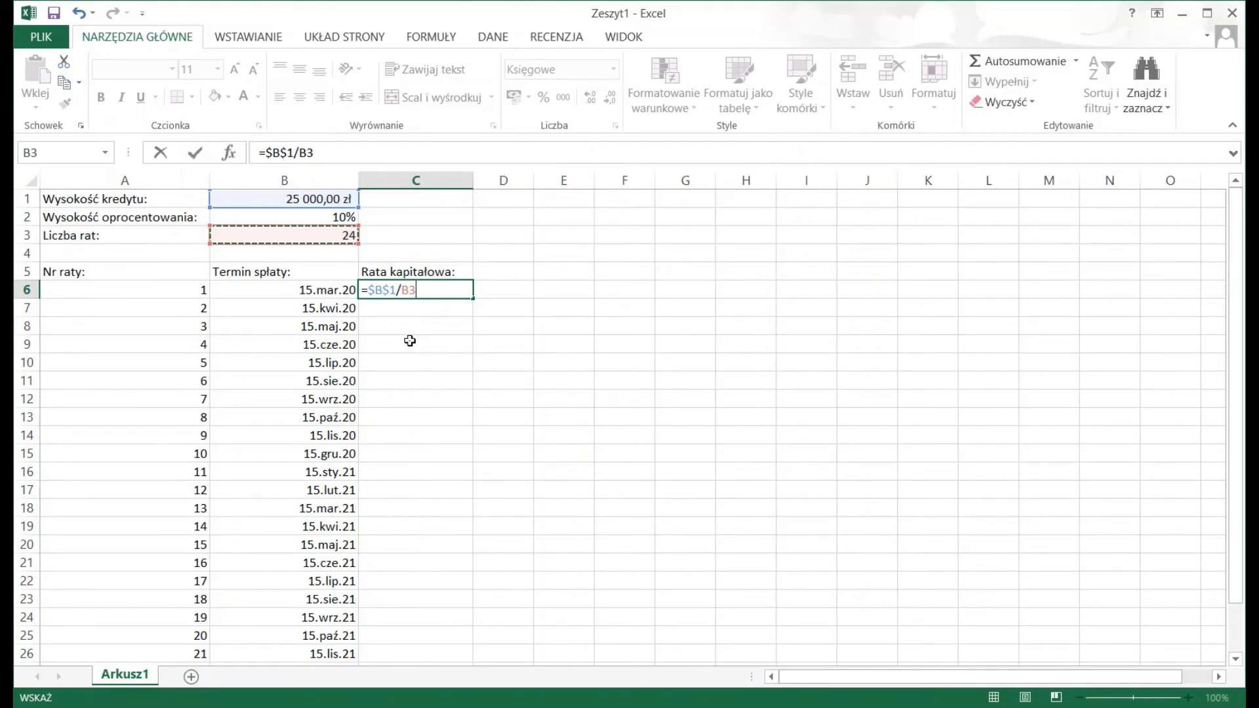
pyautogui.press('F4')
pyautogui.press('Return')
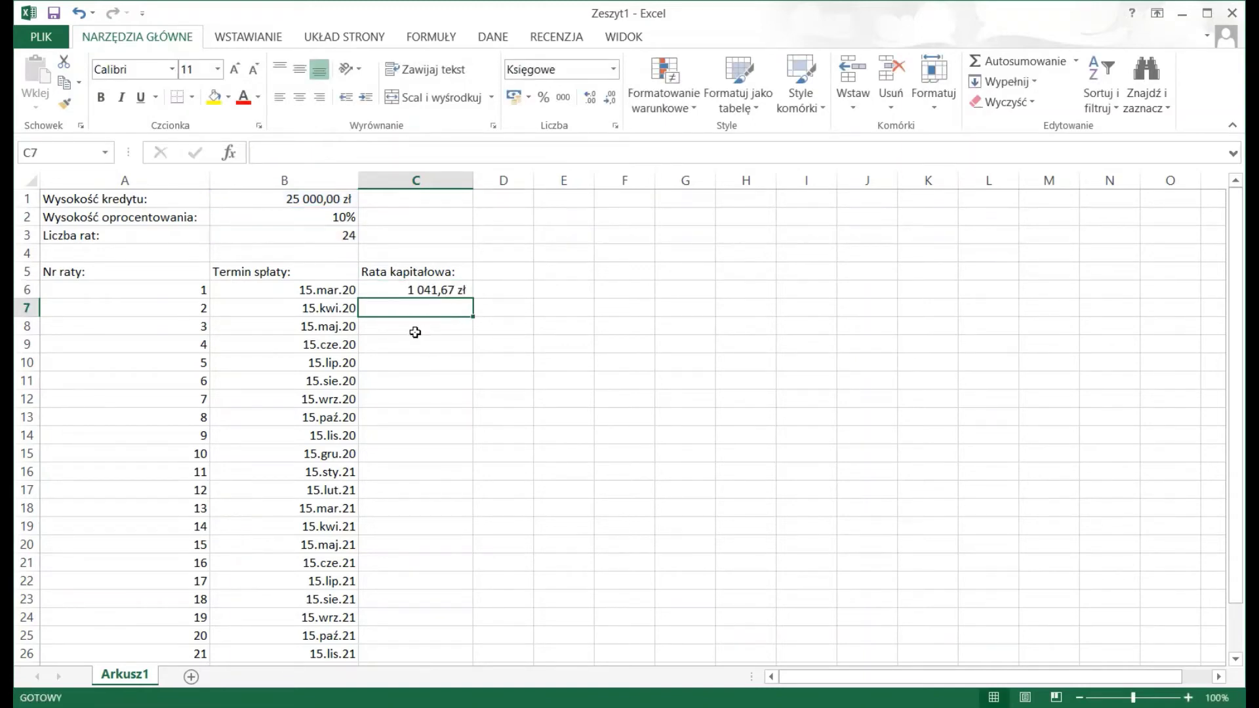
# Copy the C6 principal formula down to C29 so every row shows 1 041,67 zł
pyautogui.click(423, 289)
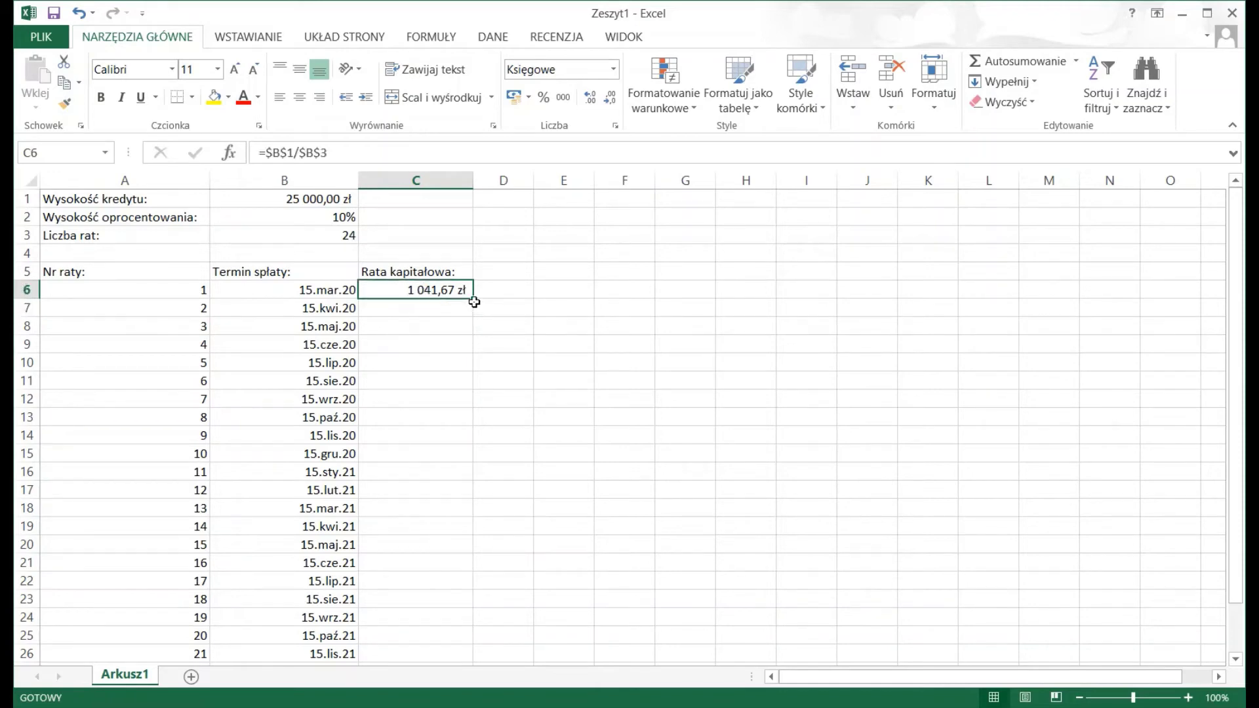
pyautogui.moveTo(472, 297); pyautogui.dragTo(445, 652)
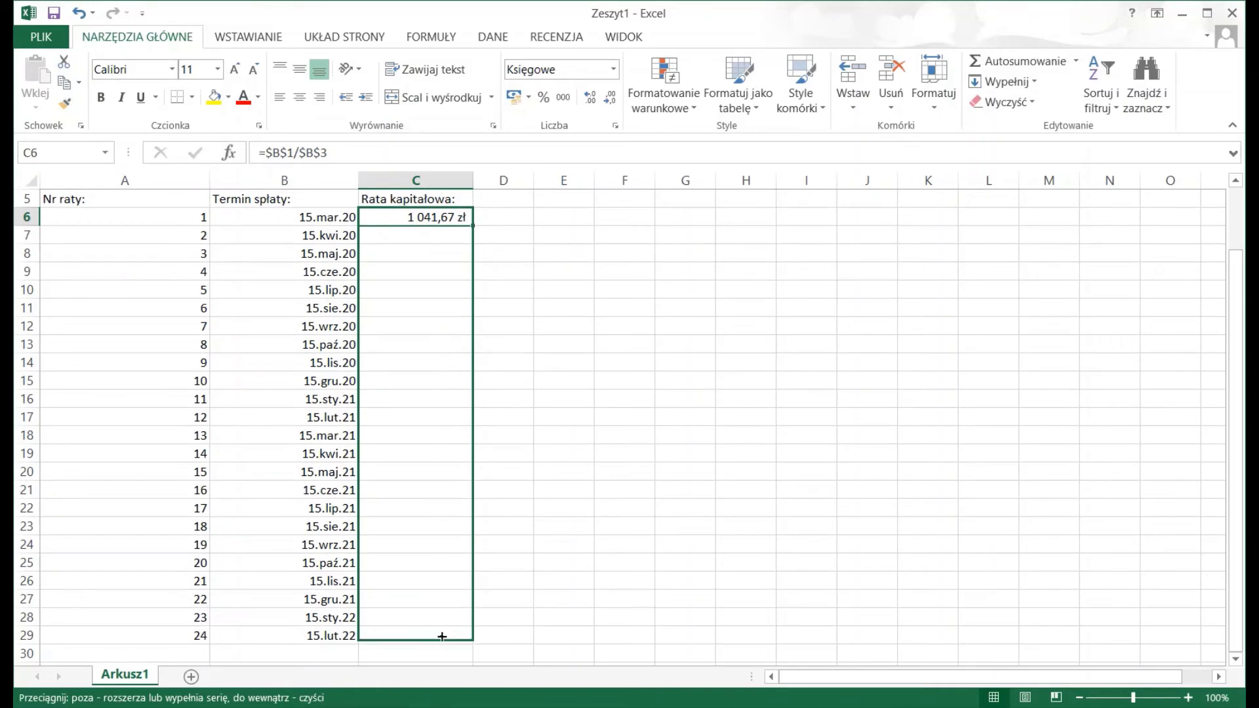
pyautogui.moveTo(445, 651); pyautogui.dragTo(441, 641)
pyautogui.scroll(2, 533, 591)
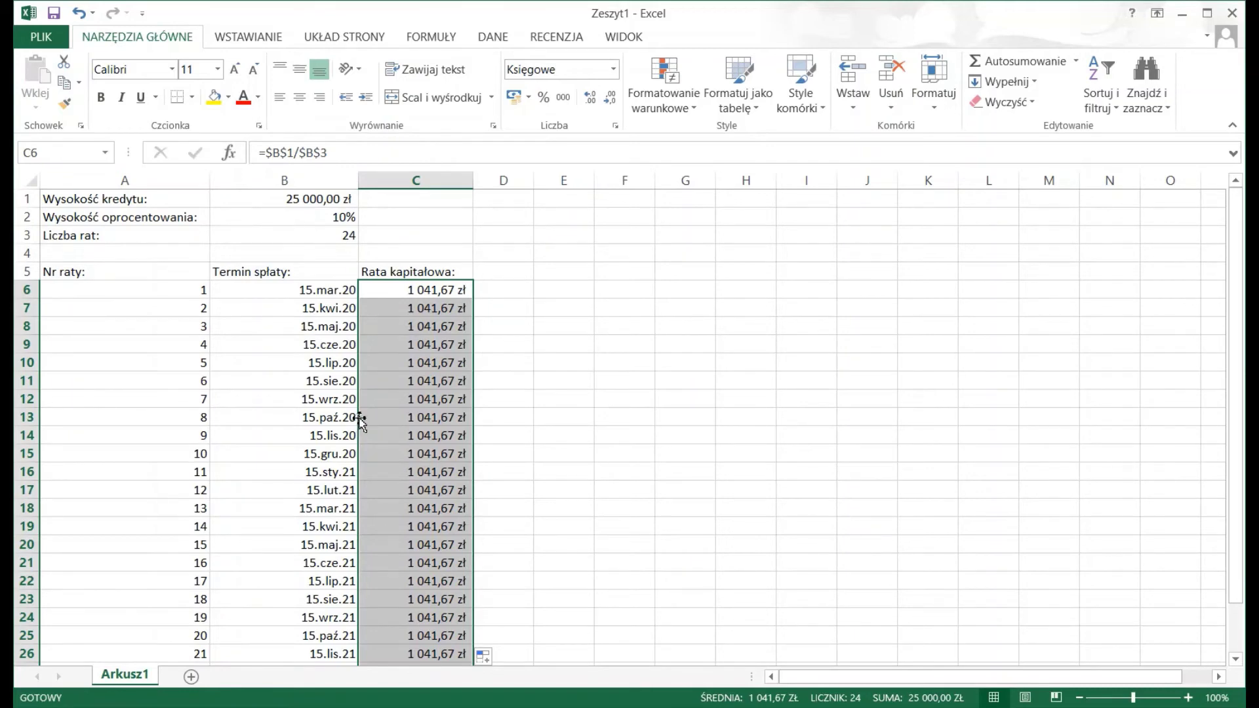
# Check the copied formulas in column C rows 7–23, then widen column D
pyautogui.click(403, 307)
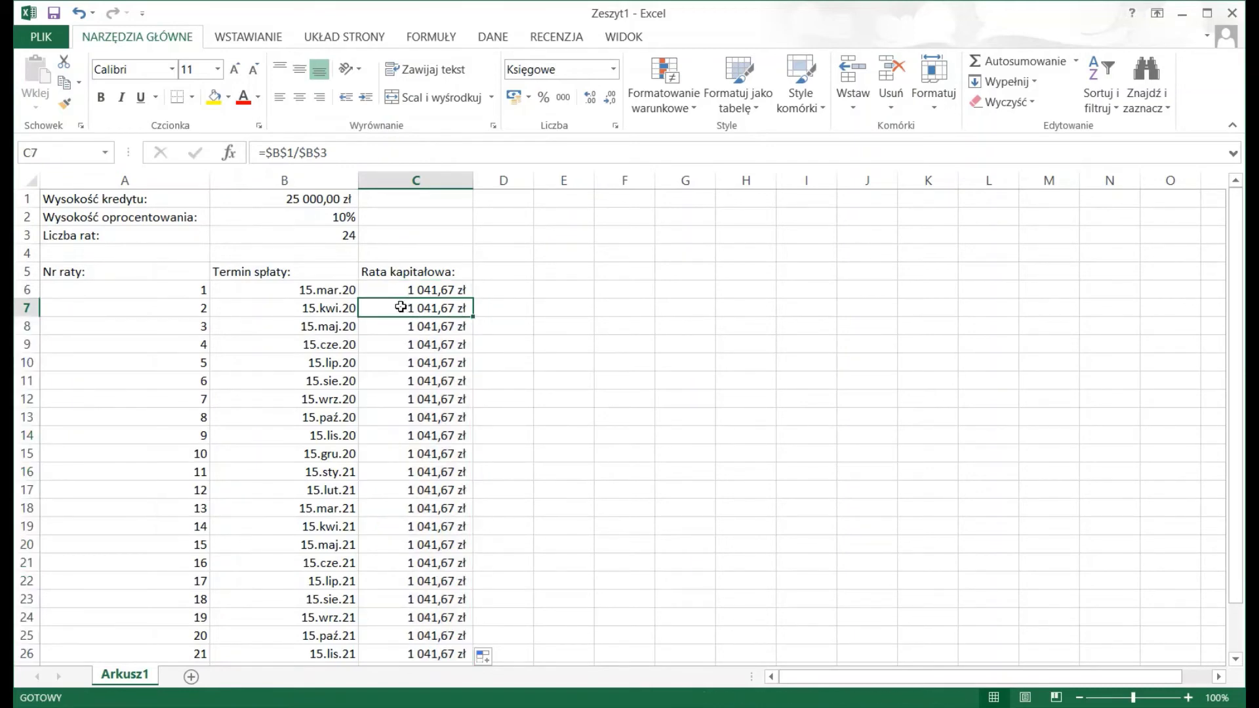
pyautogui.click(395, 344)
pyautogui.click(388, 403)
pyautogui.click(390, 472)
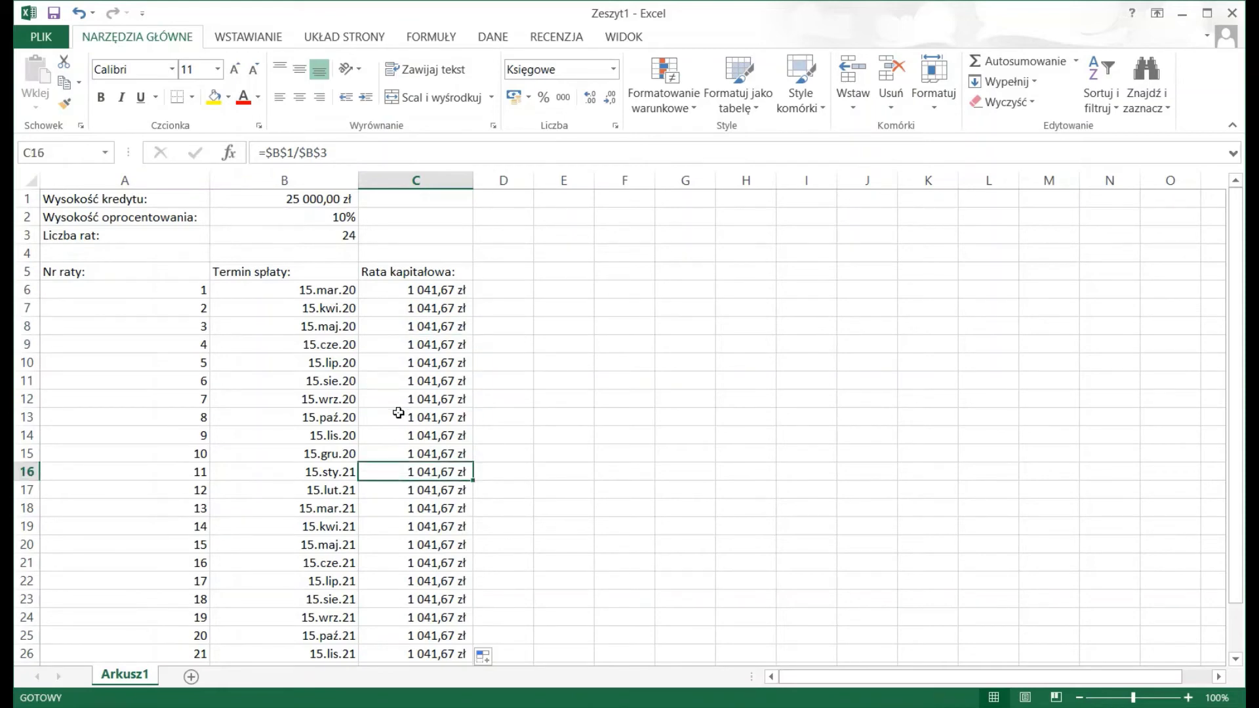
pyautogui.click(401, 414)
pyautogui.click(394, 467)
pyautogui.click(400, 526)
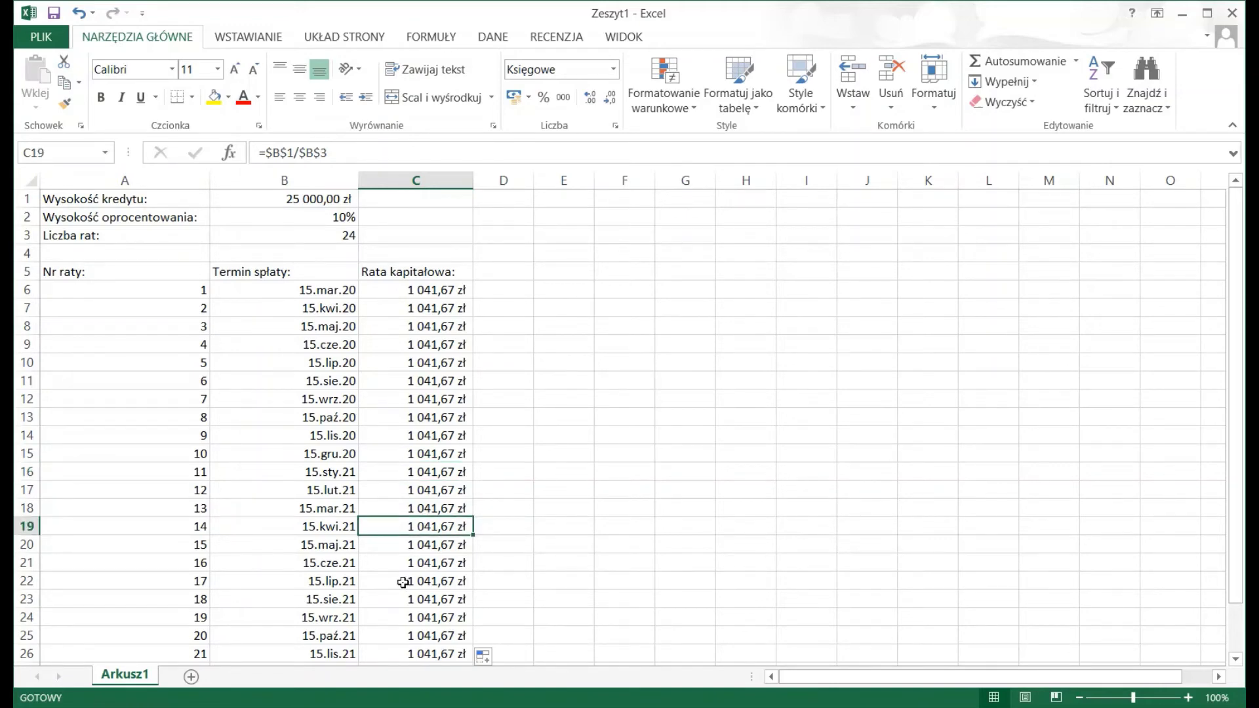
pyautogui.click(397, 593)
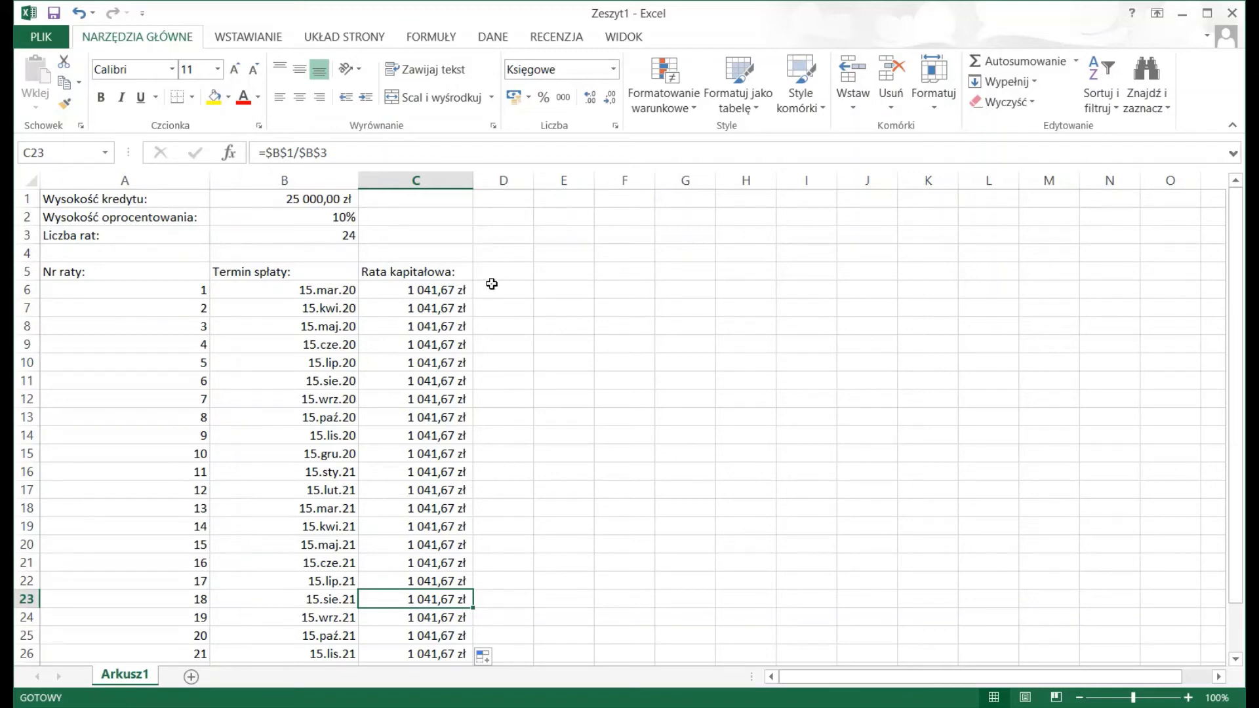
pyautogui.click(496, 271)
pyautogui.moveTo(534, 181); pyautogui.dragTo(585, 182)
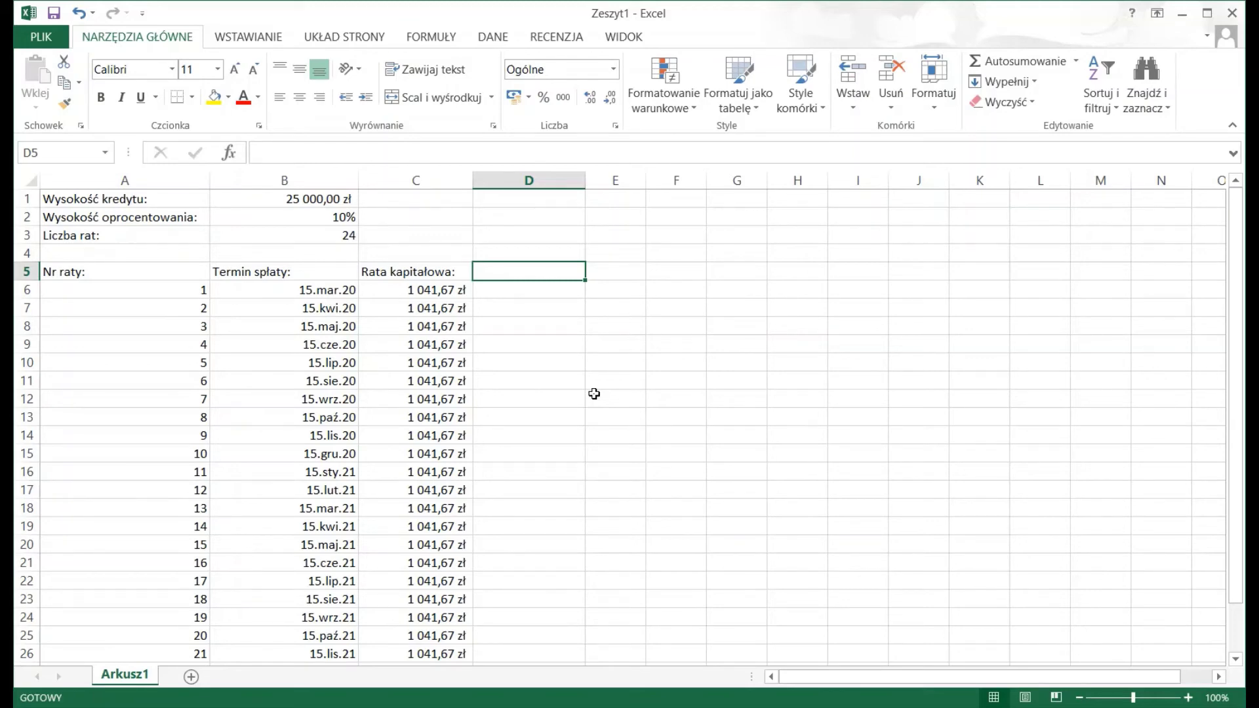
# Head D5 'Zadłużenie:' and enter the debt formula =$B$1-(A6-1)*C6 in D6
pyautogui.write('Zadł')
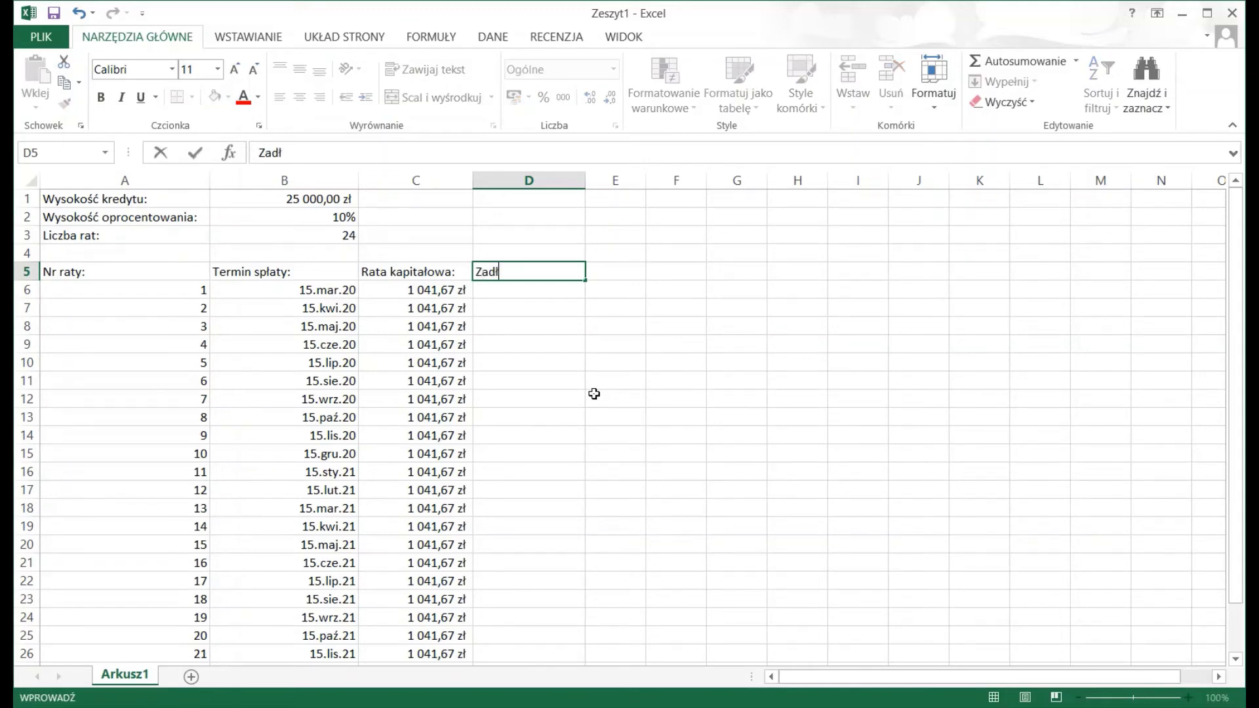
pyautogui.write('użenie')
pyautogui.write(':')
pyautogui.press('Return')
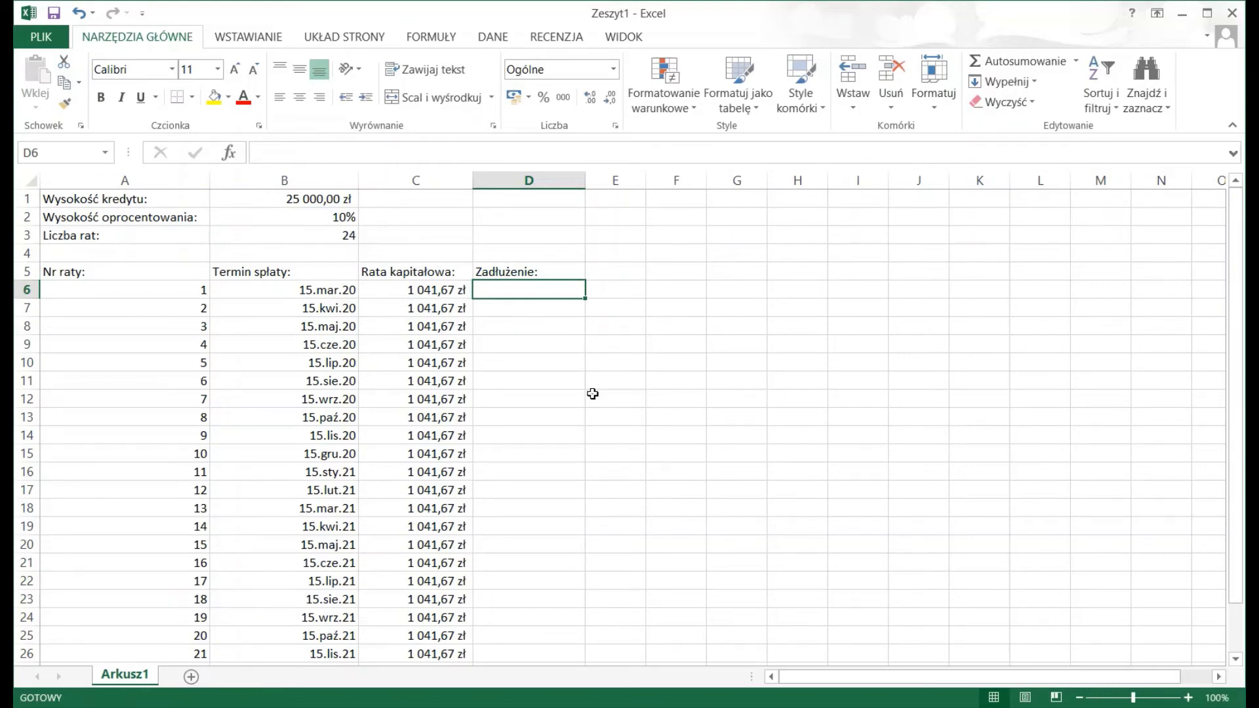
pyautogui.write('=')
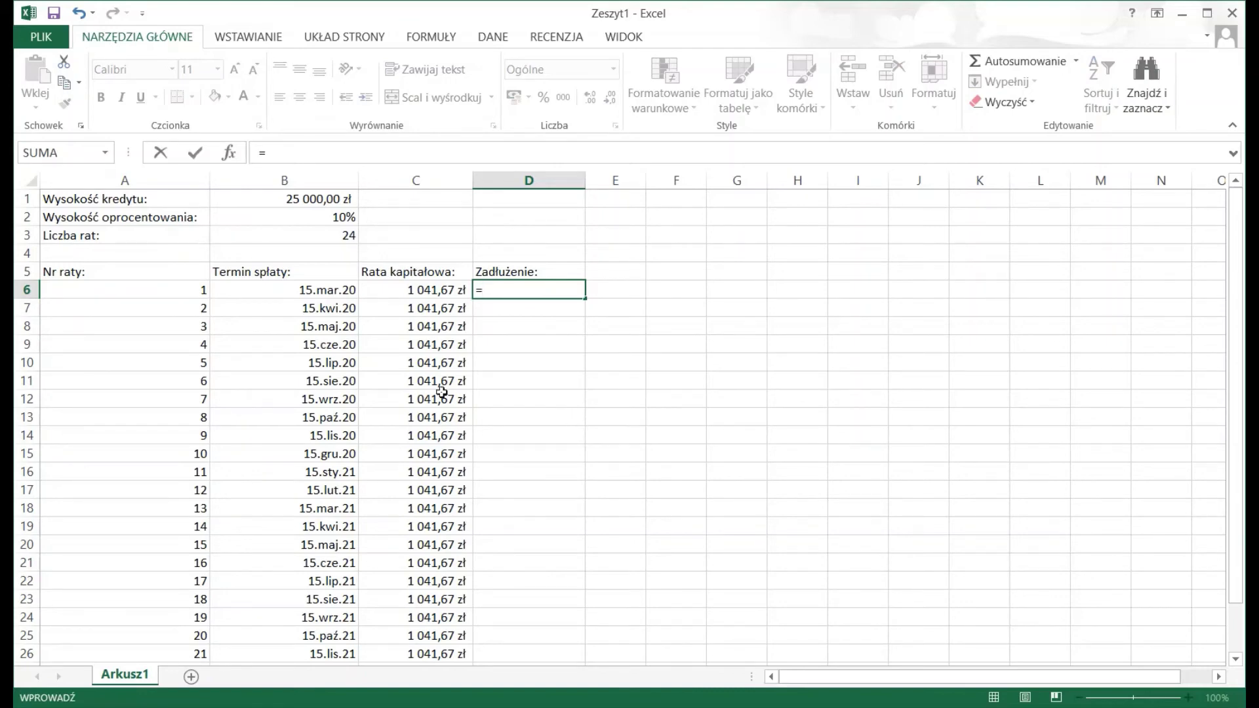
pyautogui.click(299, 200)
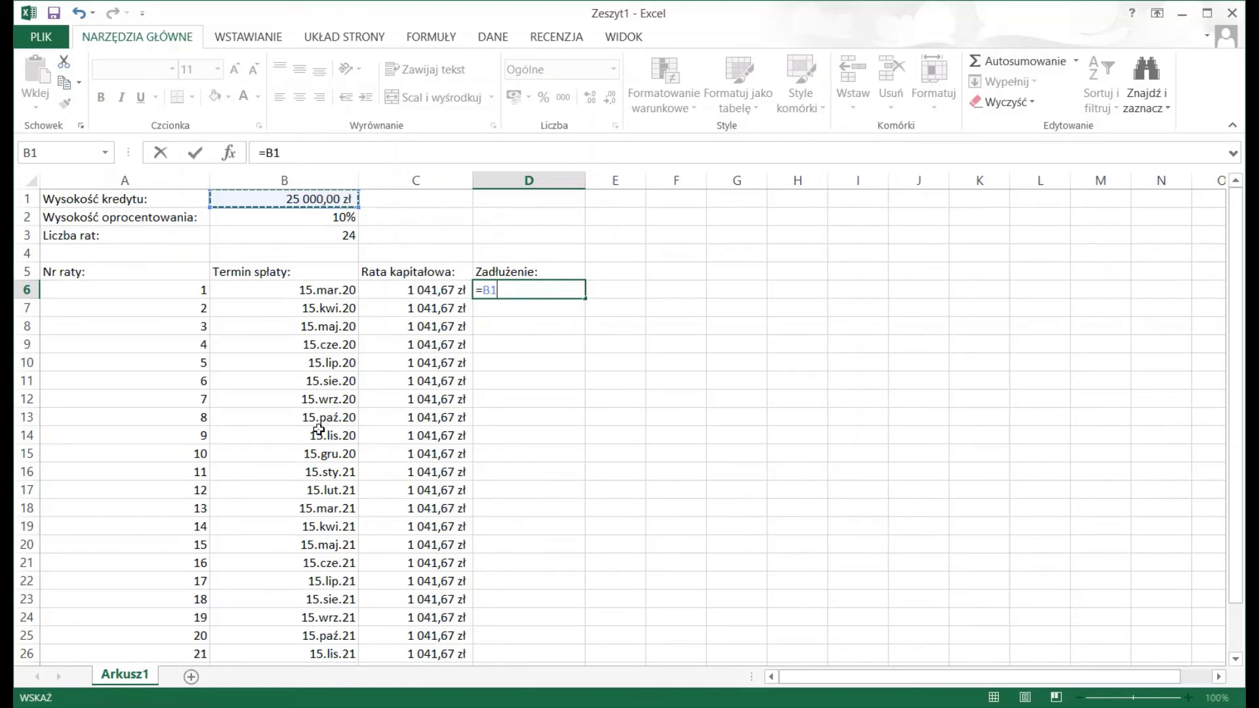
pyautogui.press('F4')
pyautogui.write('$B$1-')
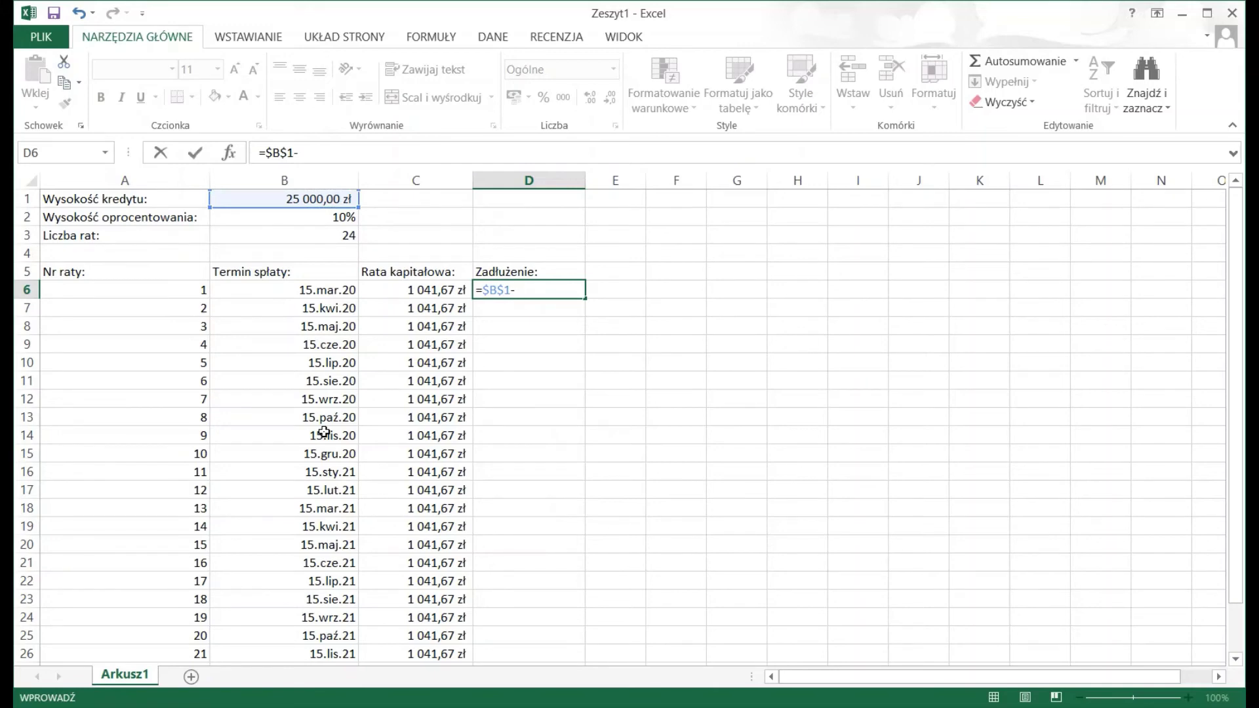
pyautogui.write('(')
pyautogui.click(141, 293)
pyautogui.write('-')
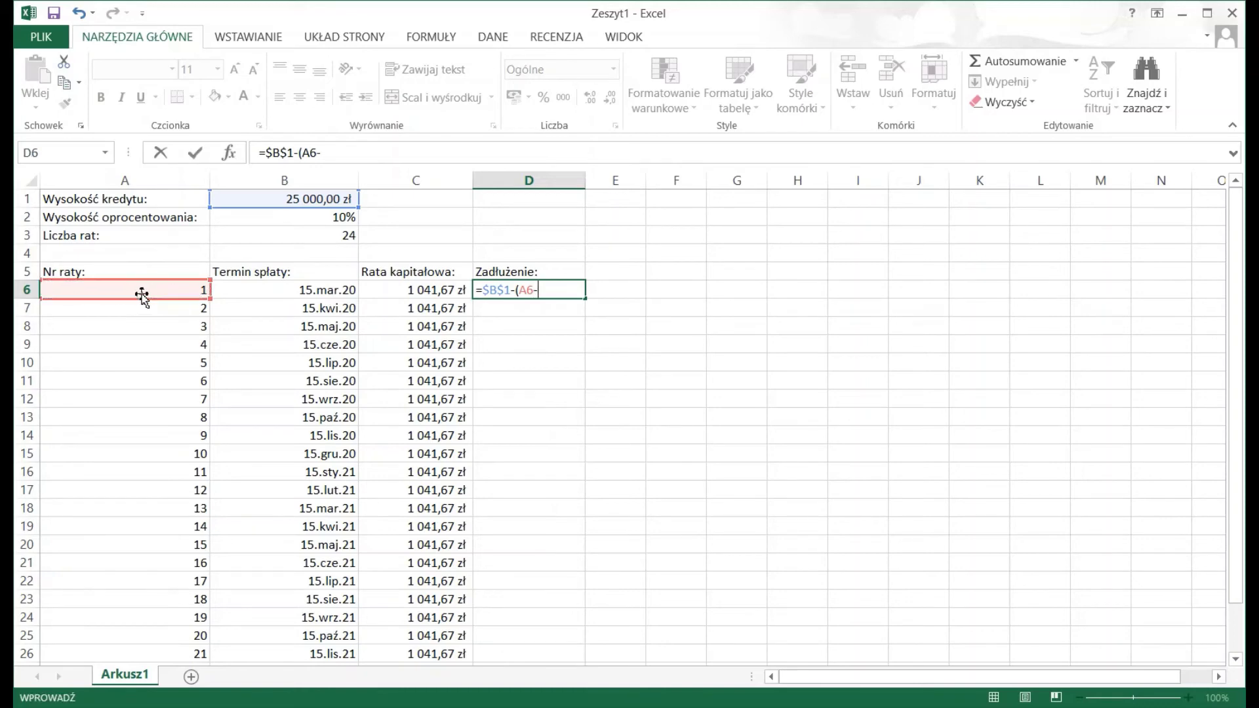
pyautogui.write('1)*')
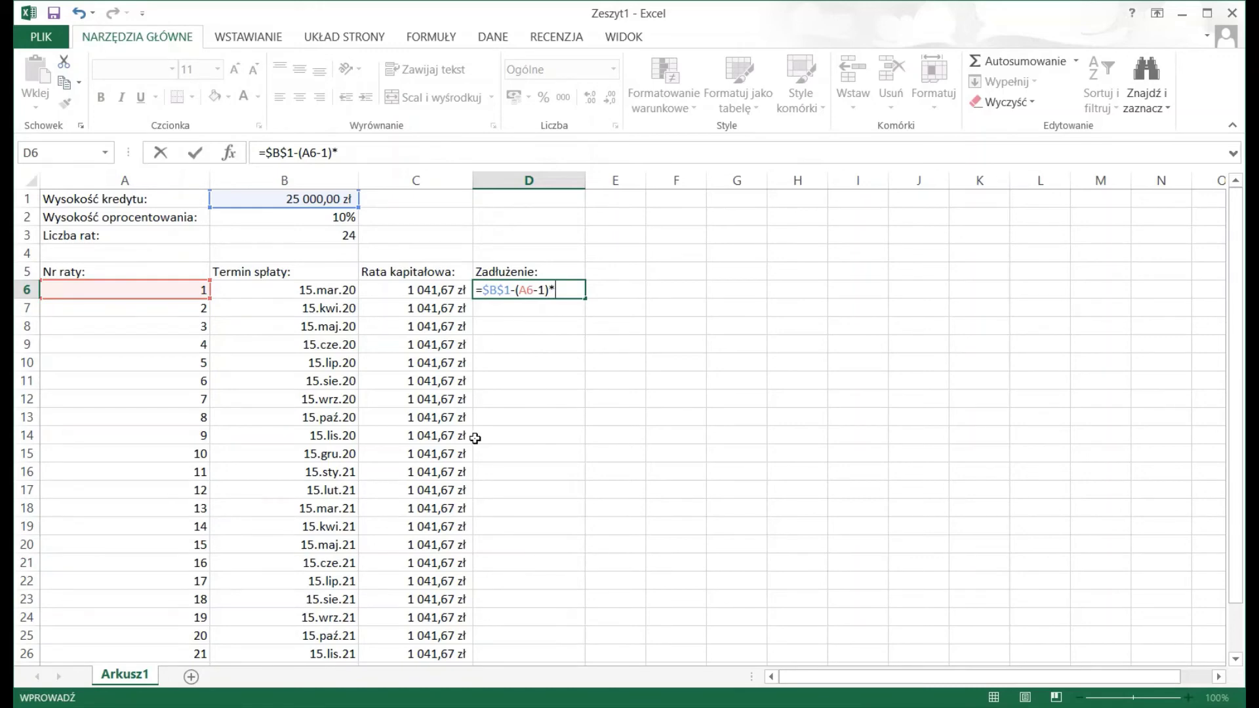
pyautogui.click(413, 290)
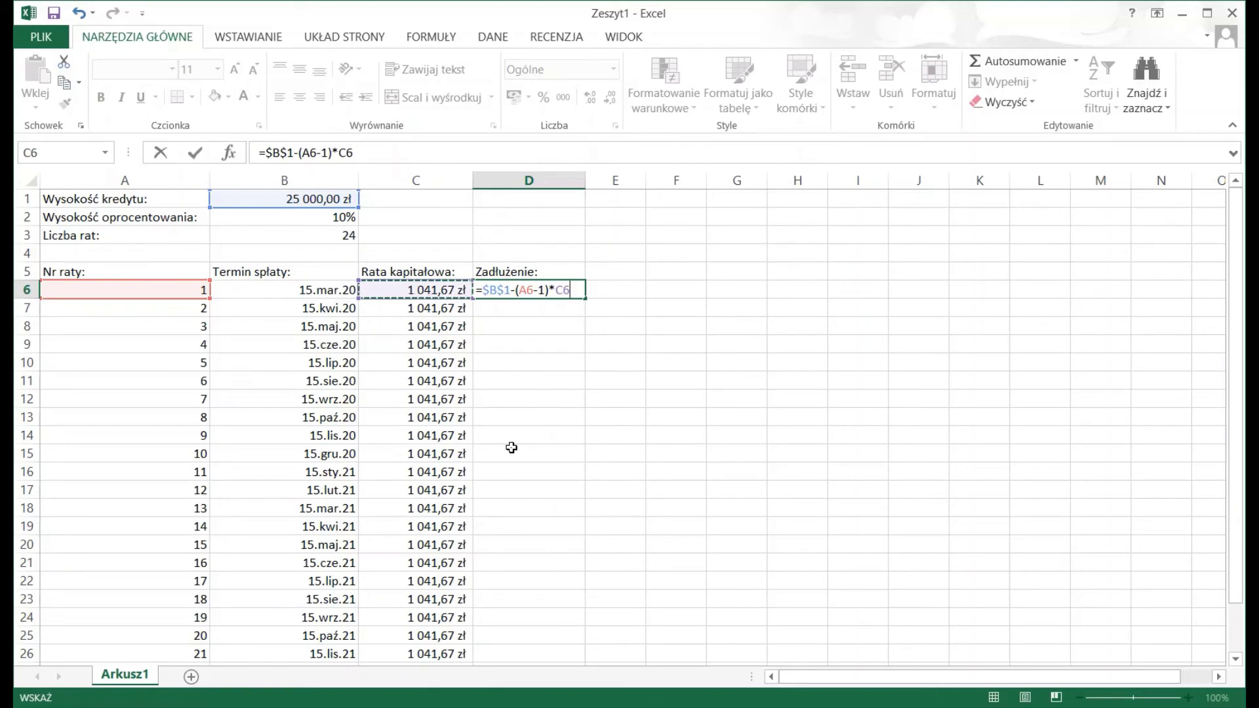
pyautogui.press('Return')
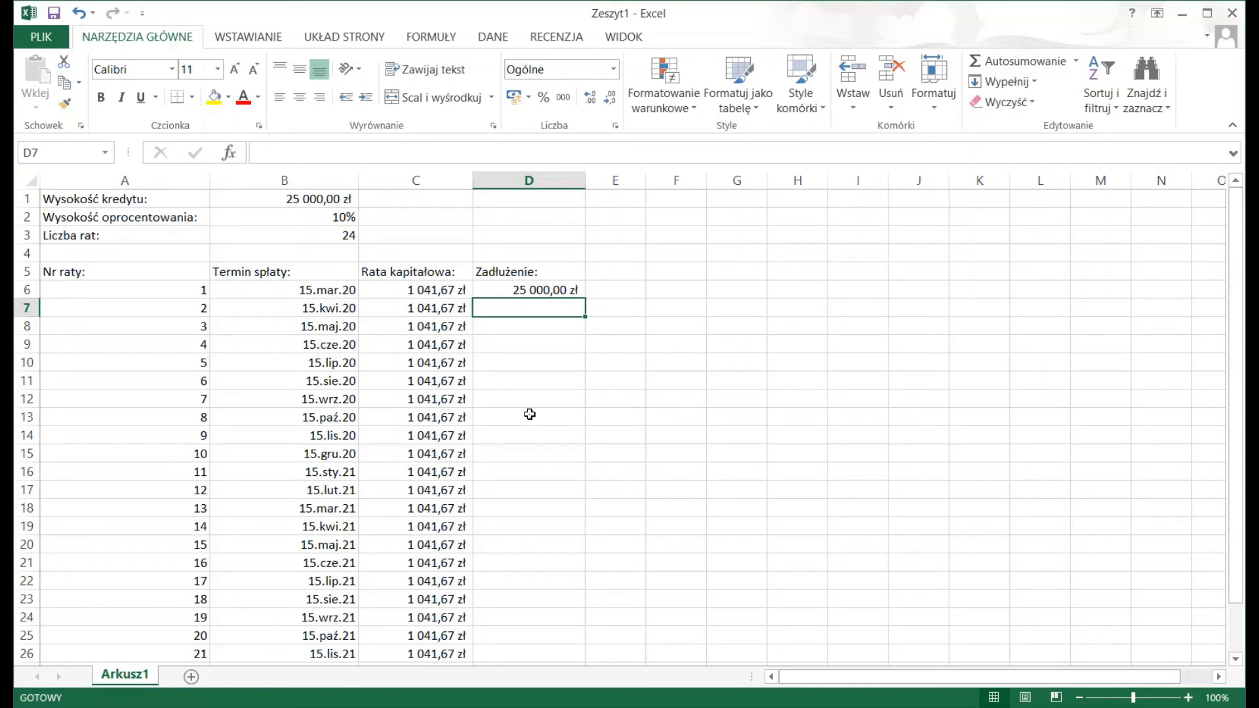
# Fill the debt formula down to D29, falling from 25 000,00 zł to 1 041,67 zł
pyautogui.click(556, 291)
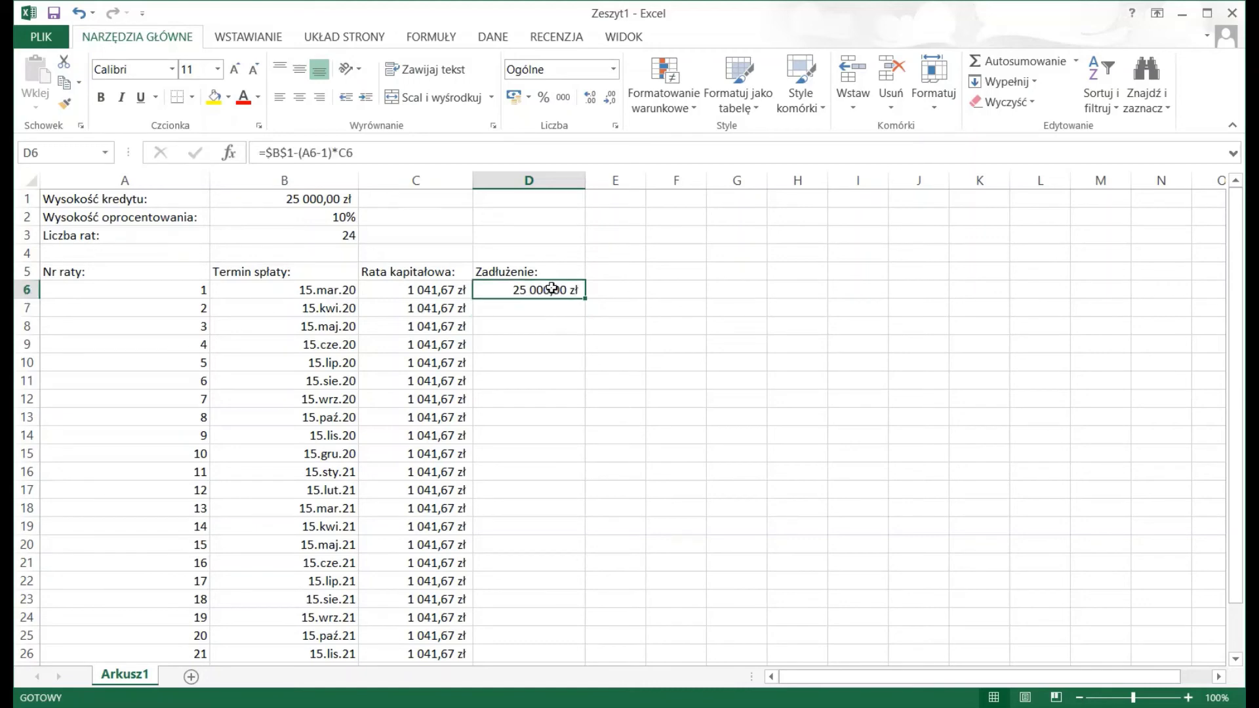
pyautogui.moveTo(586, 301); pyautogui.dragTo(556, 683)
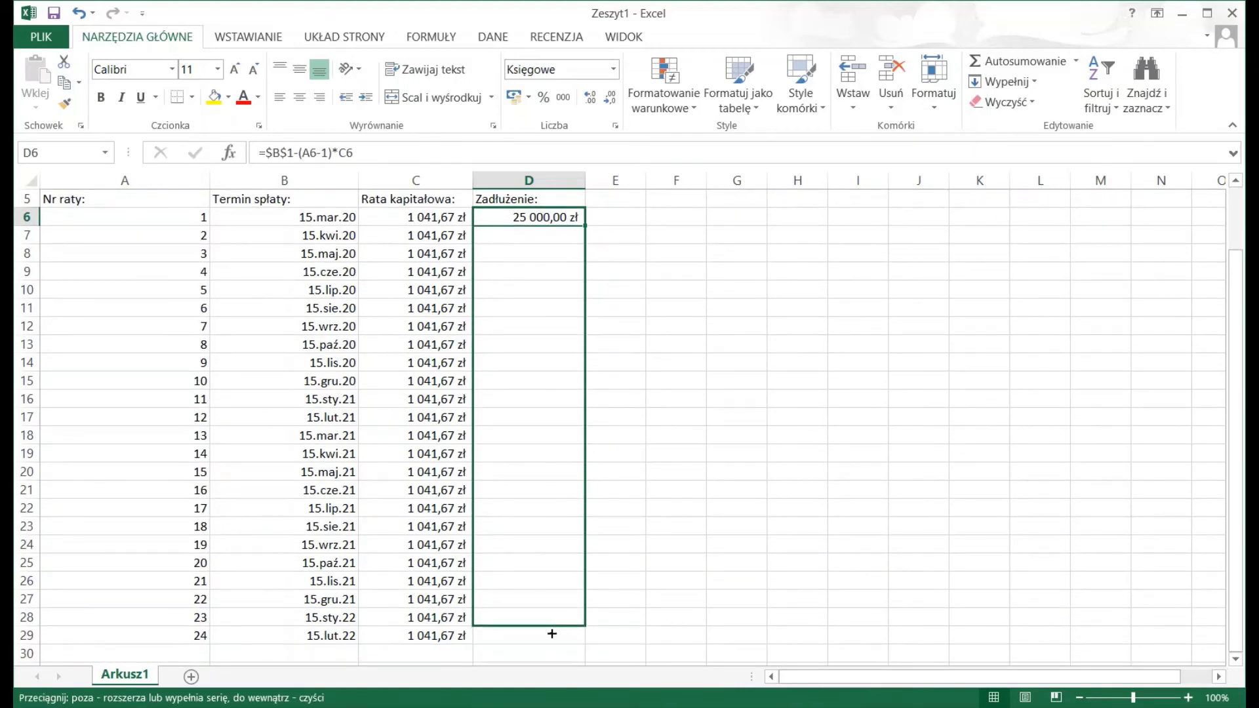
pyautogui.moveTo(556, 682); pyautogui.dragTo(558, 639)
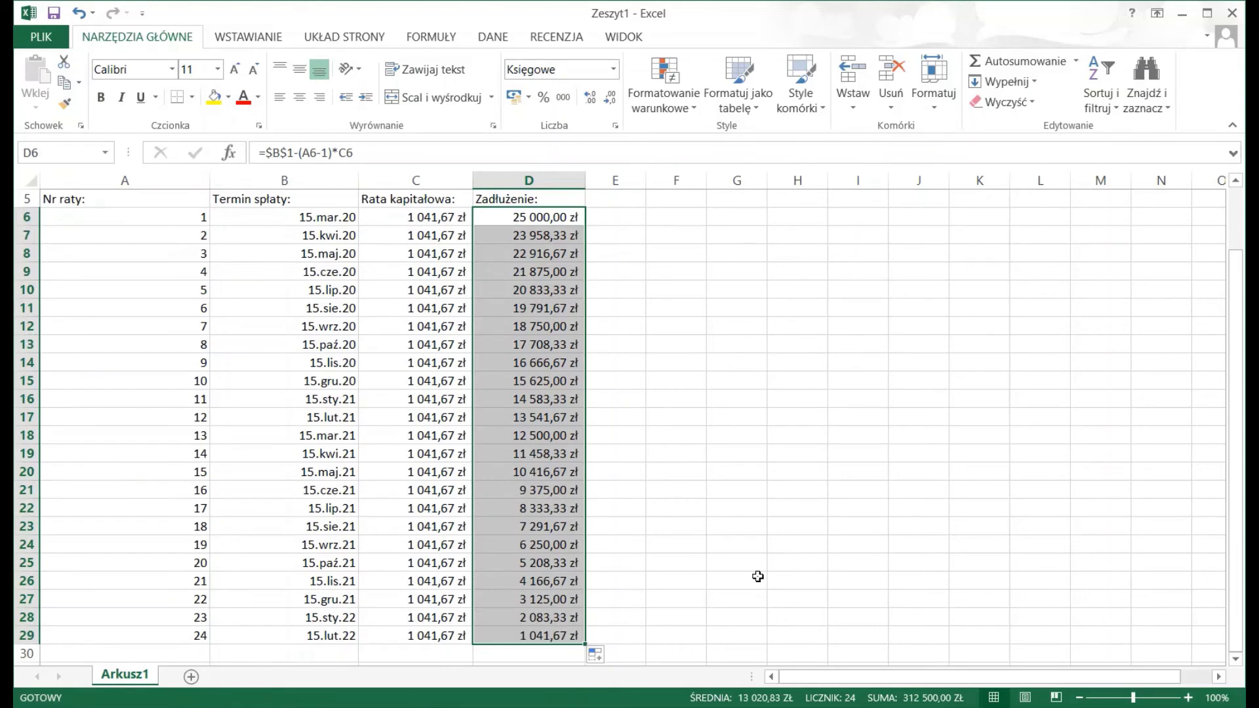
pyautogui.scroll(2, 760, 574)
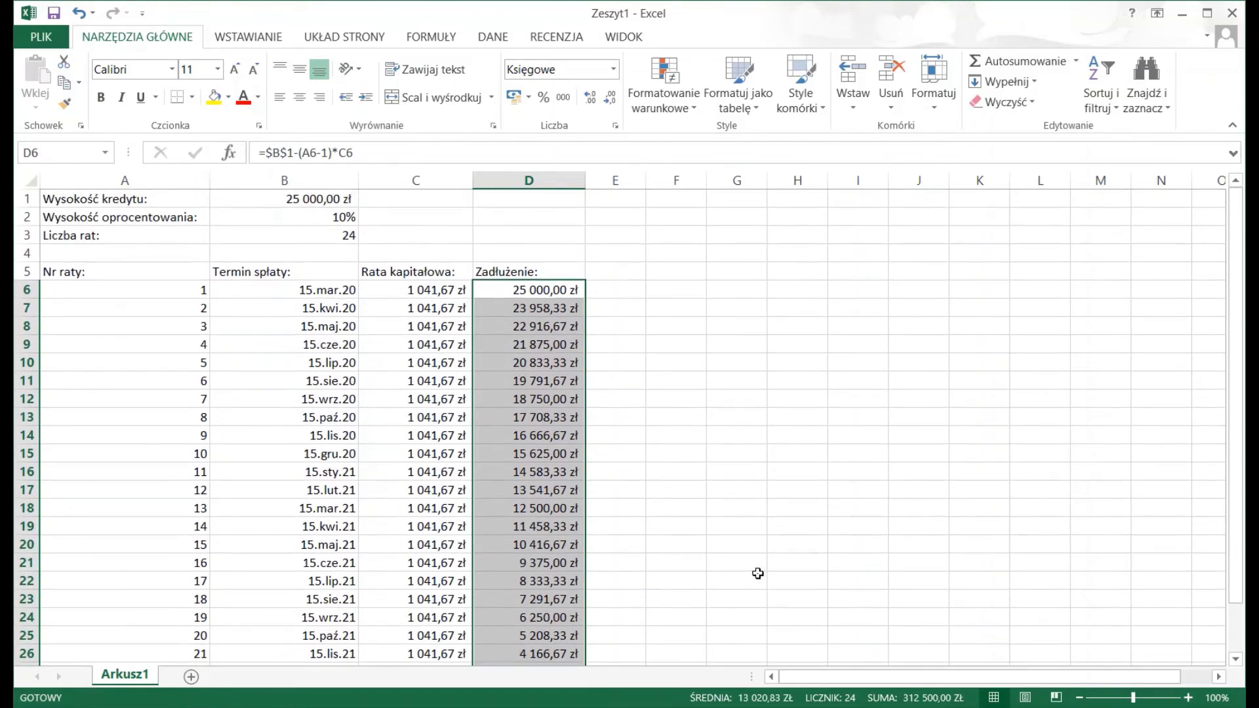
# Widen column E and head E5 'Rata odsetkowa:'
pyautogui.click(626, 270)
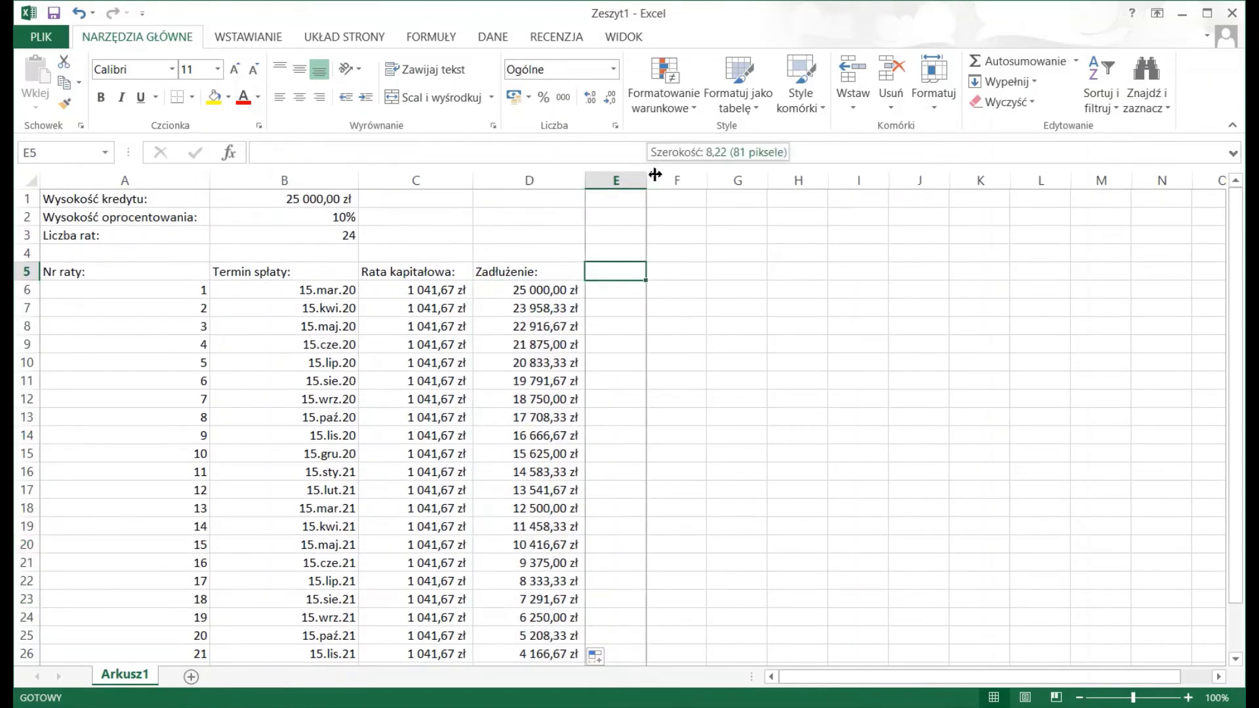
pyautogui.moveTo(646, 171); pyautogui.dragTo(688, 172)
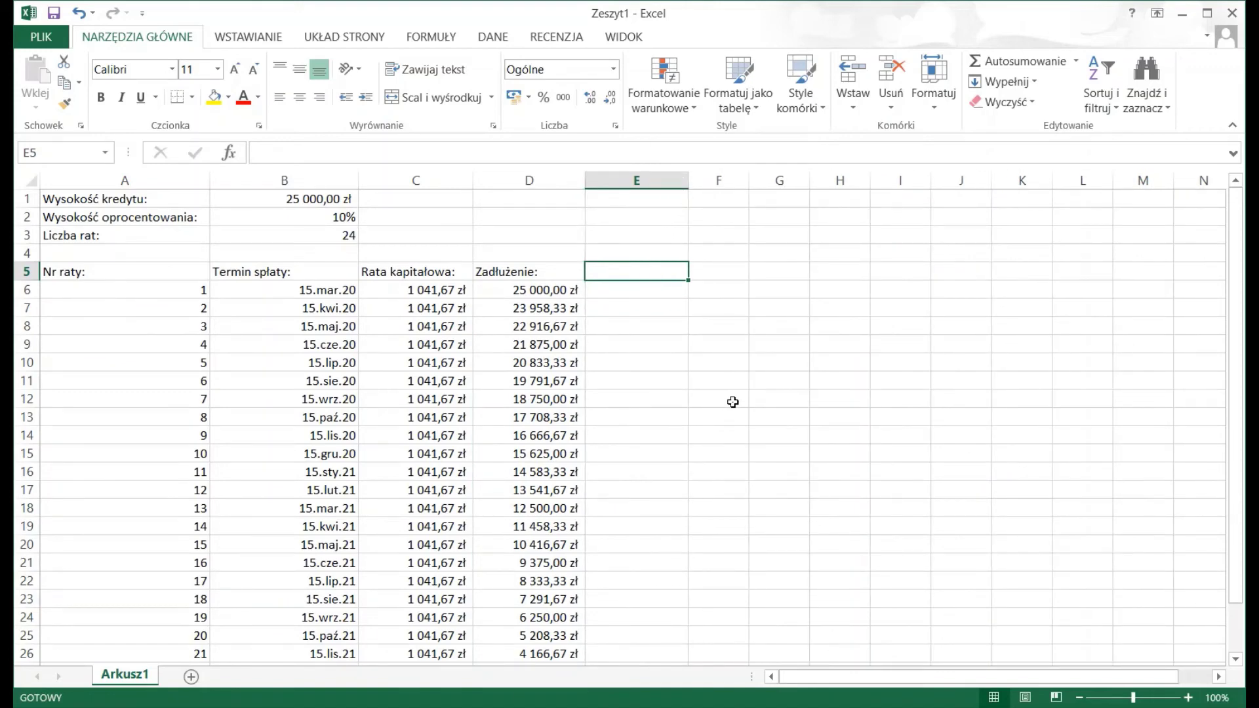
pyautogui.write('R')
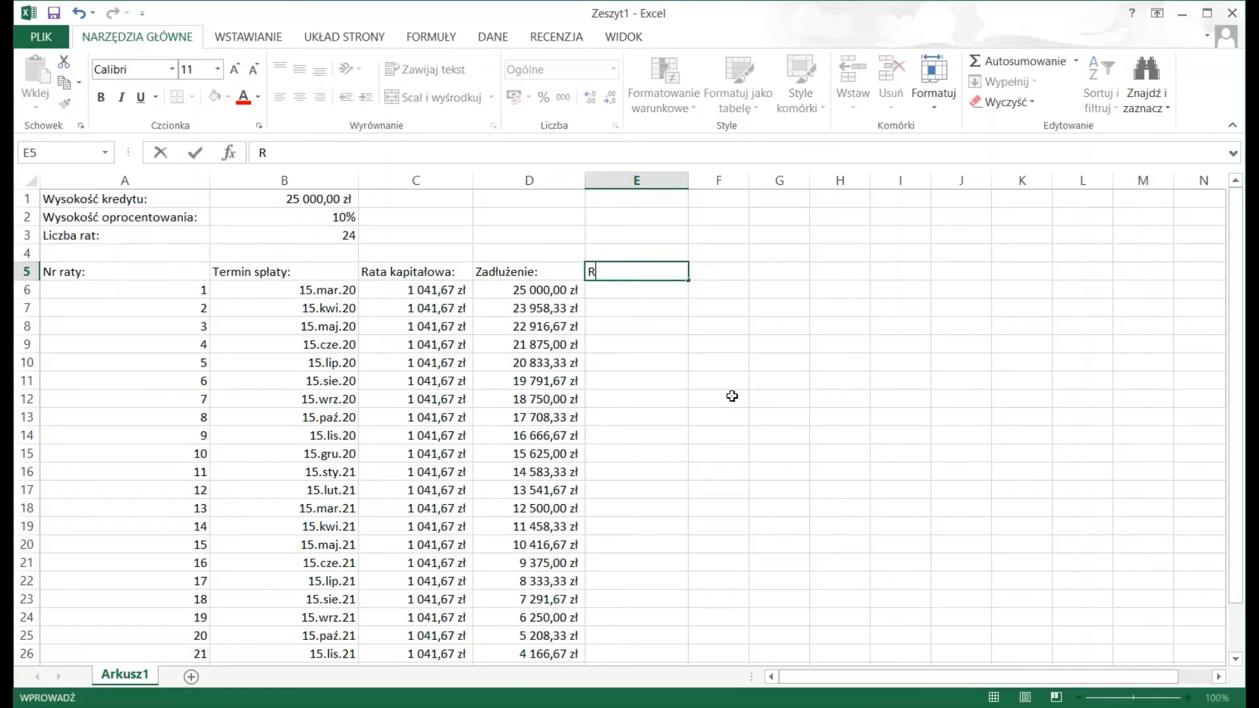
pyautogui.write('at')
pyautogui.write('a ods')
pyautogui.write('etkowa')
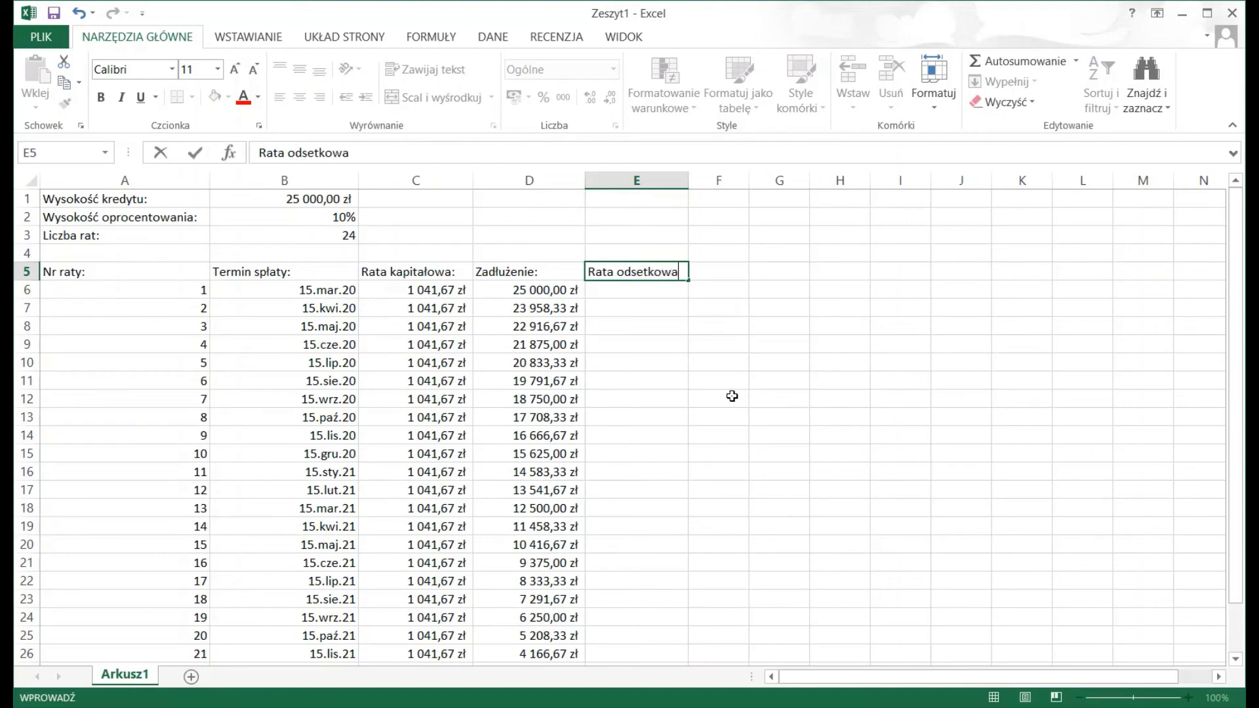
pyautogui.write(':')
pyautogui.press('Return')
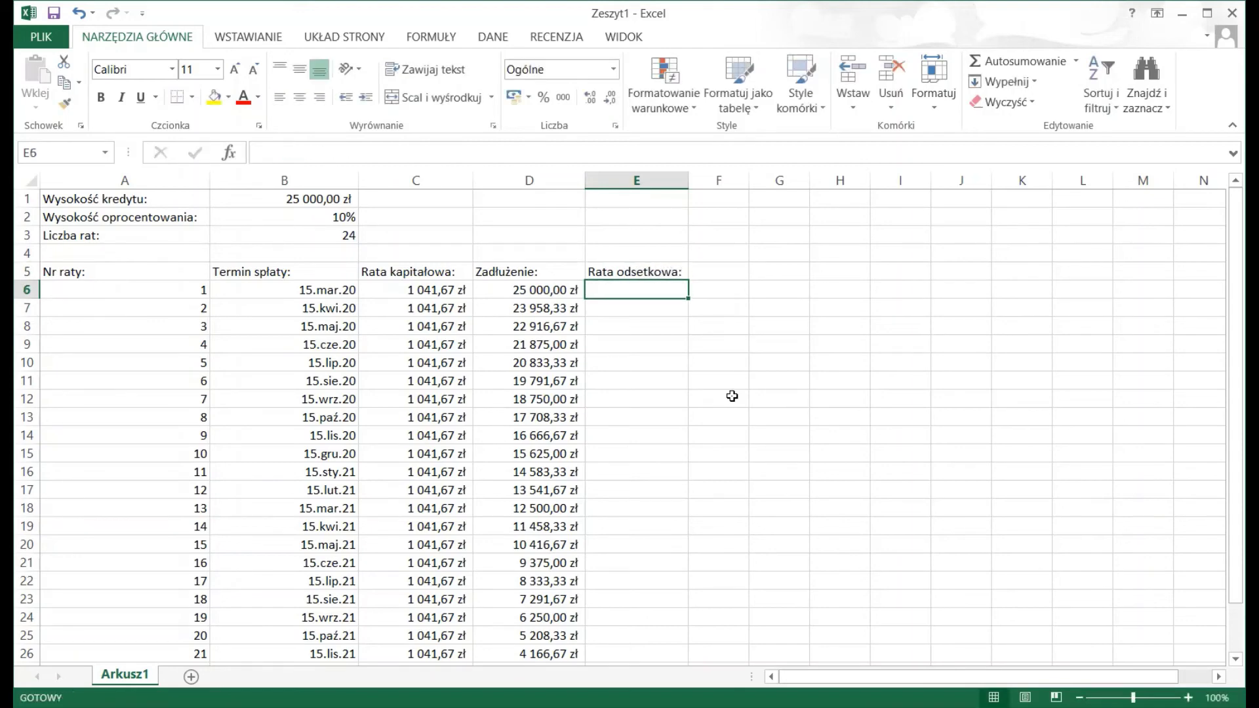
# Enter the monthly interest formula =D6*$B$2/12 in E6
pyautogui.write('=')
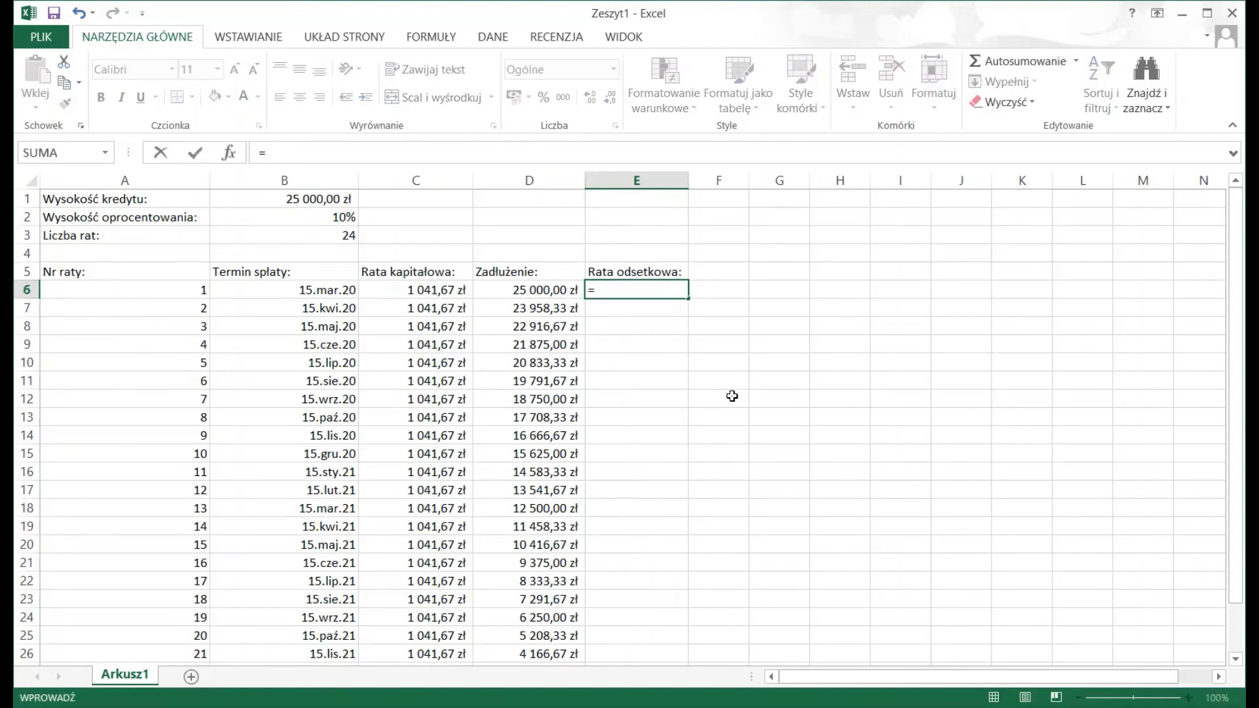
pyautogui.click(537, 290)
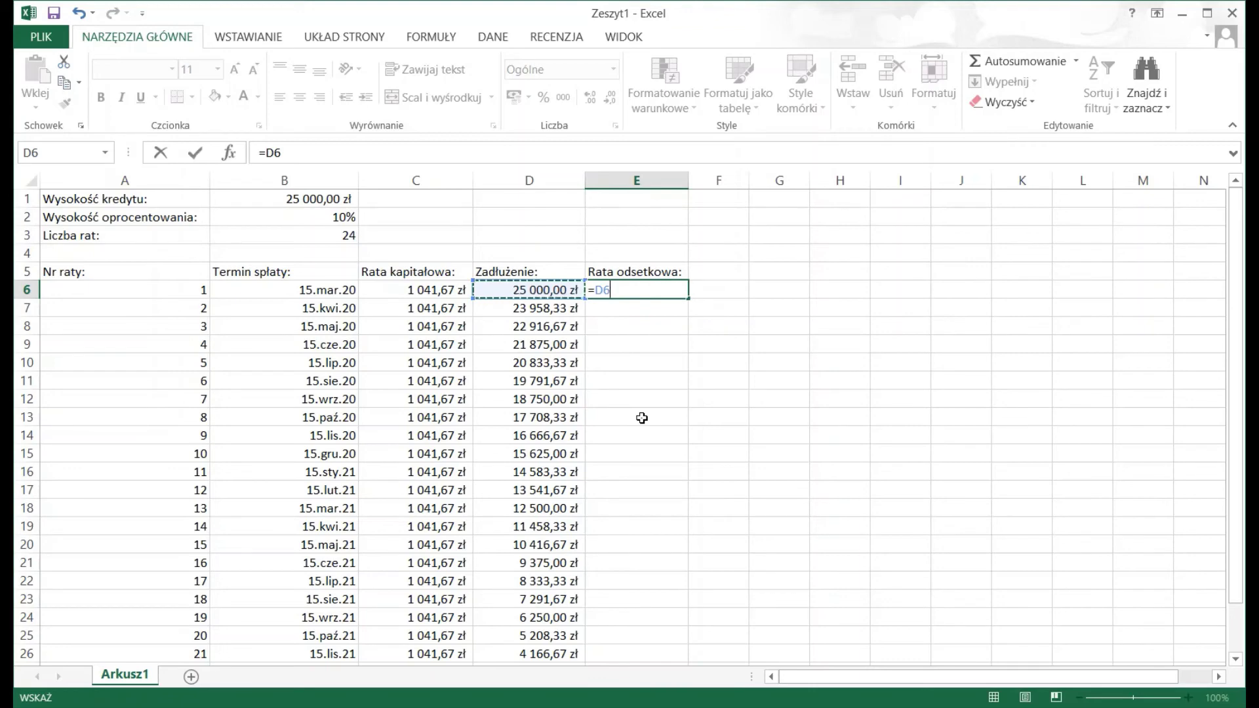
pyautogui.write('*')
pyautogui.click(316, 219)
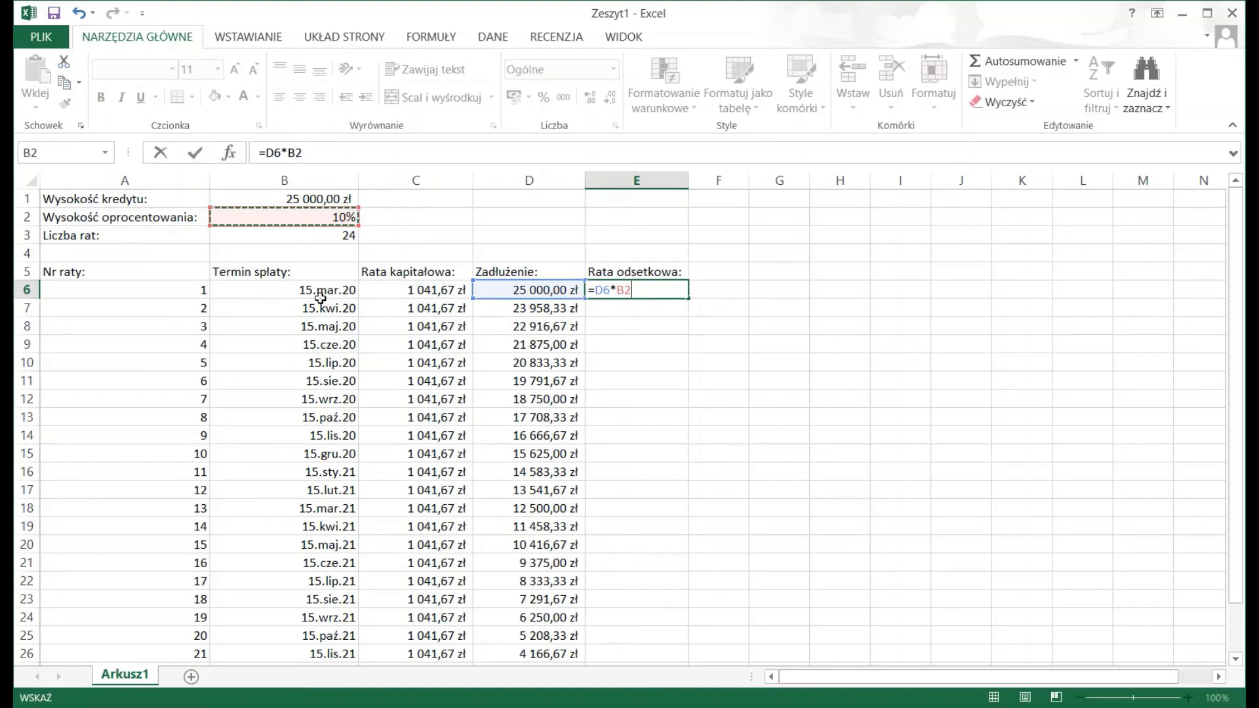
pyautogui.press('F4')
pyautogui.write('$B$2/')
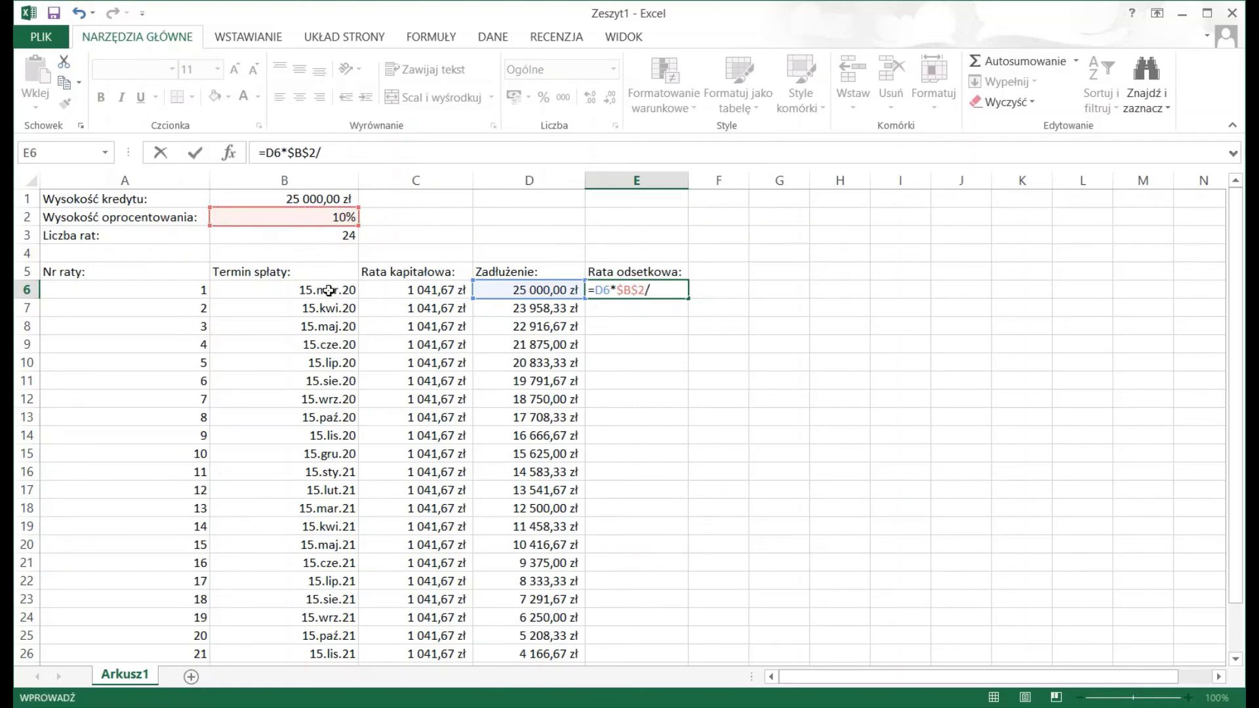
pyautogui.write('12')
pyautogui.press('Return')
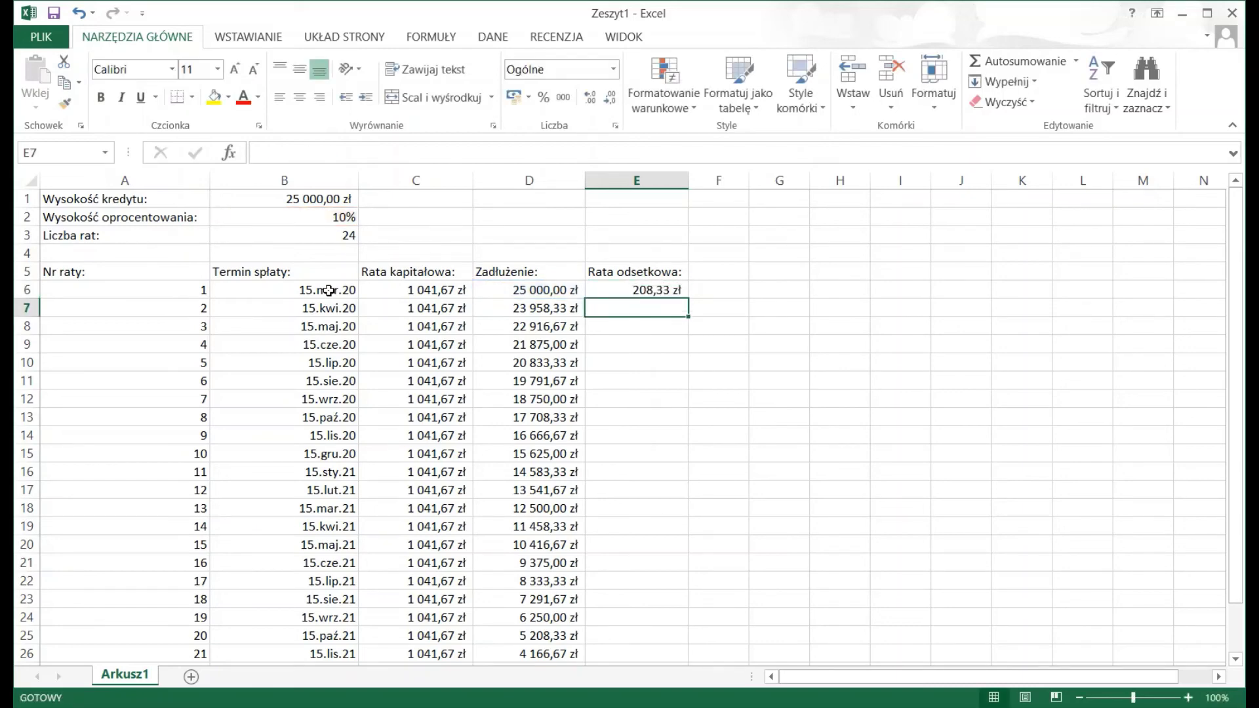
# Fill the interest formula down to E29, from 208,33 zł to 8,68 zł
pyautogui.click(634, 288)
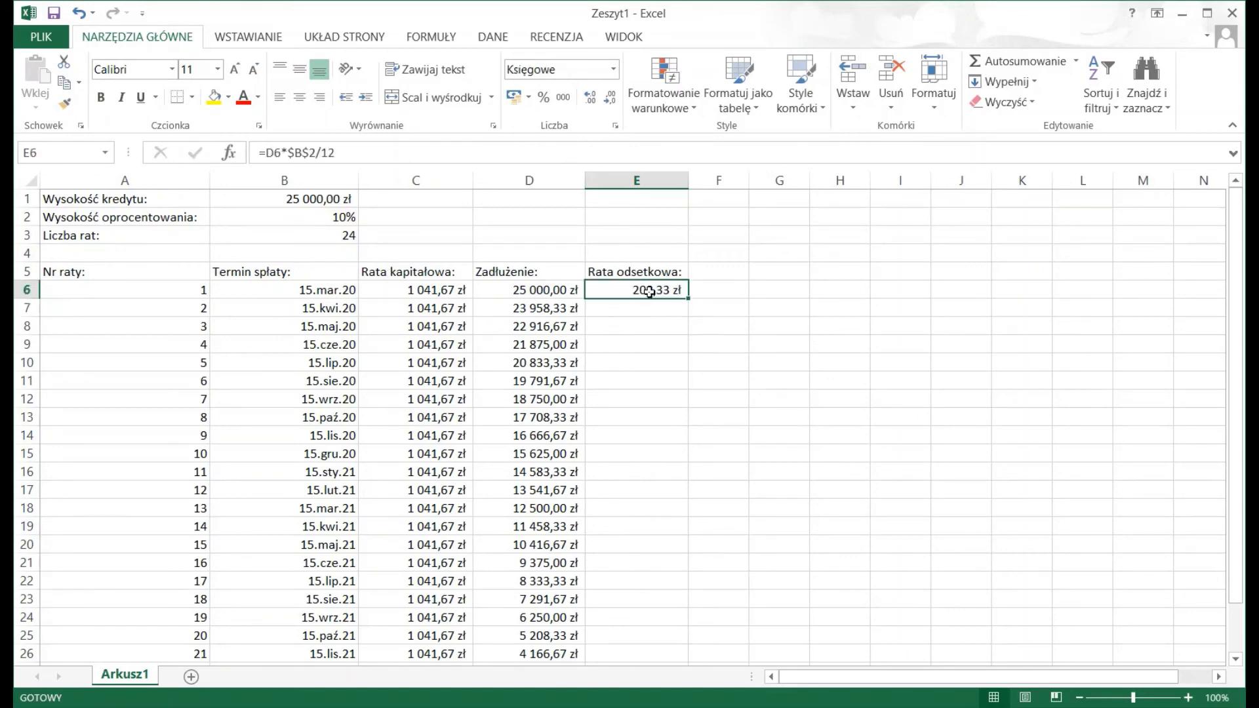
pyautogui.moveTo(690, 300); pyautogui.dragTo(671, 676)
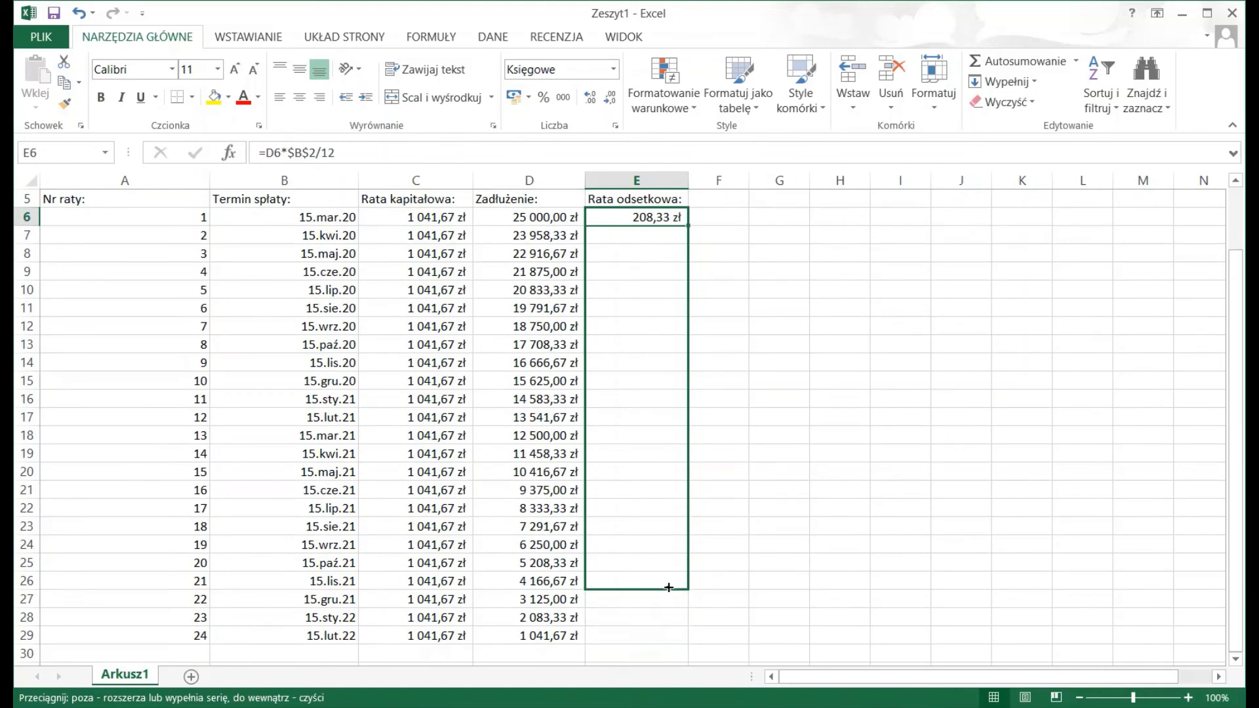
pyautogui.moveTo(671, 676); pyautogui.dragTo(664, 646)
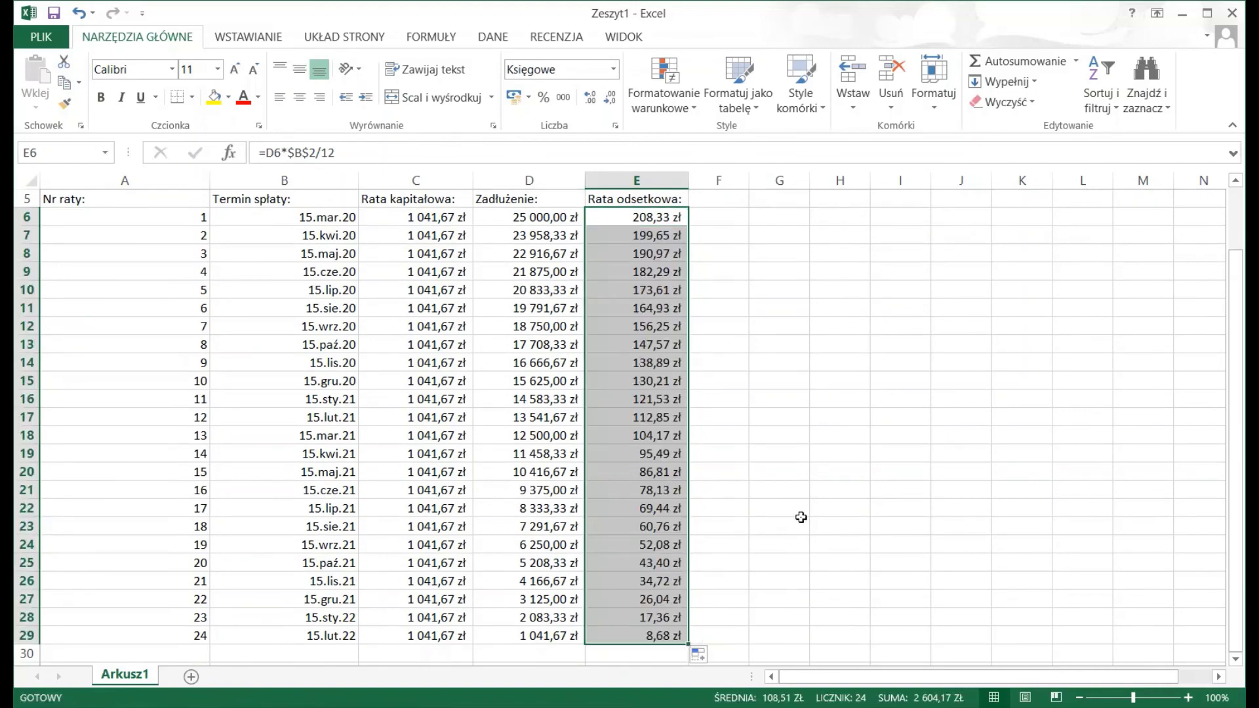
pyautogui.scroll(2, 803, 513)
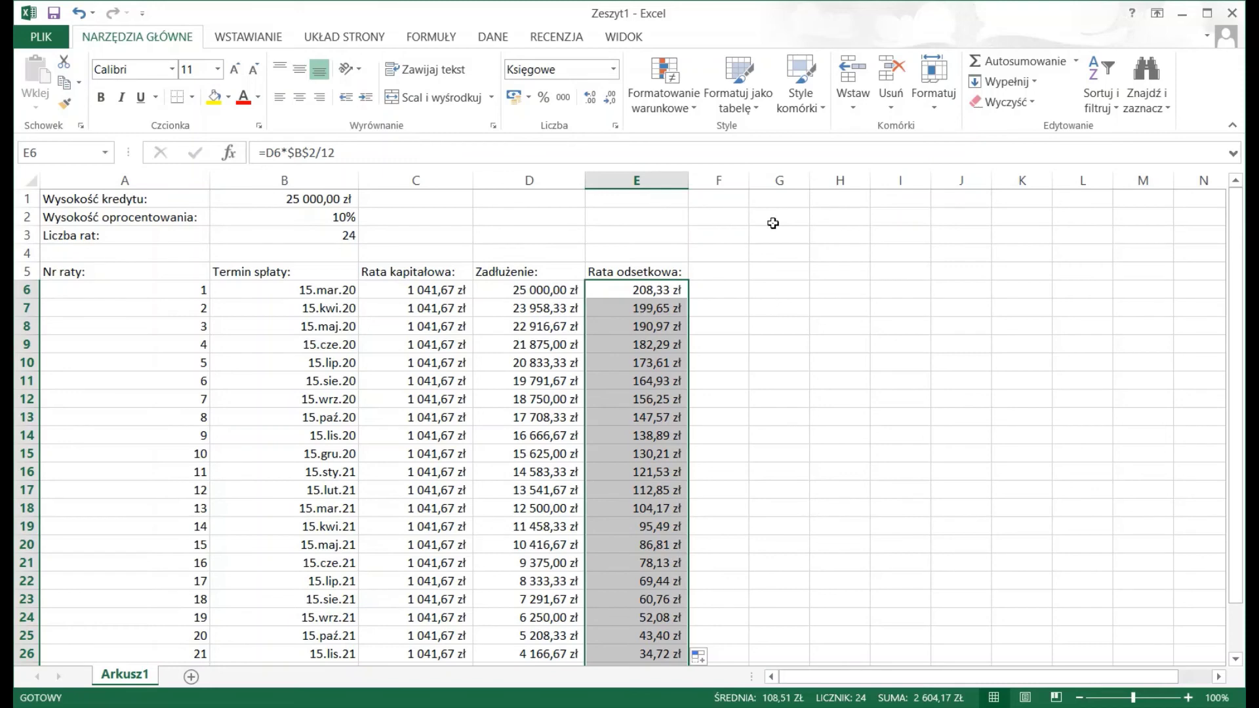
# Widen column F and head F5 'Rata sumaryczna:'
pyautogui.click(721, 273)
pyautogui.moveTo(750, 180); pyautogui.dragTo(816, 191)
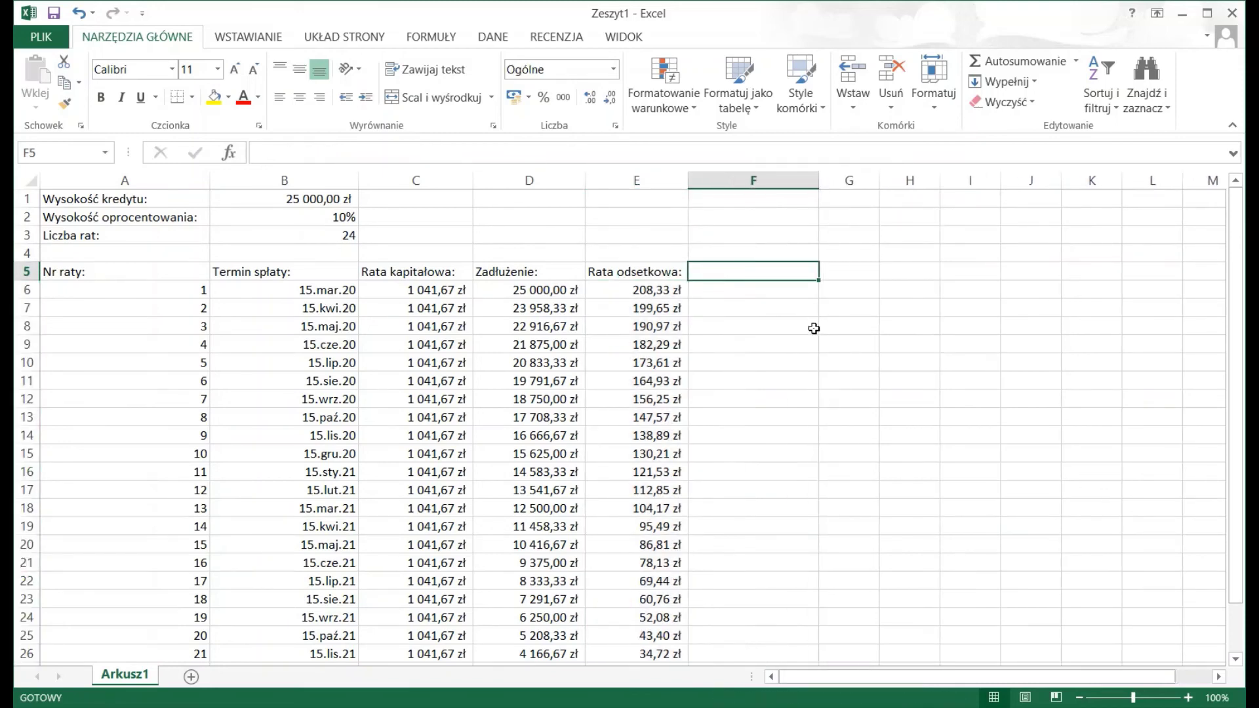
pyautogui.write('R')
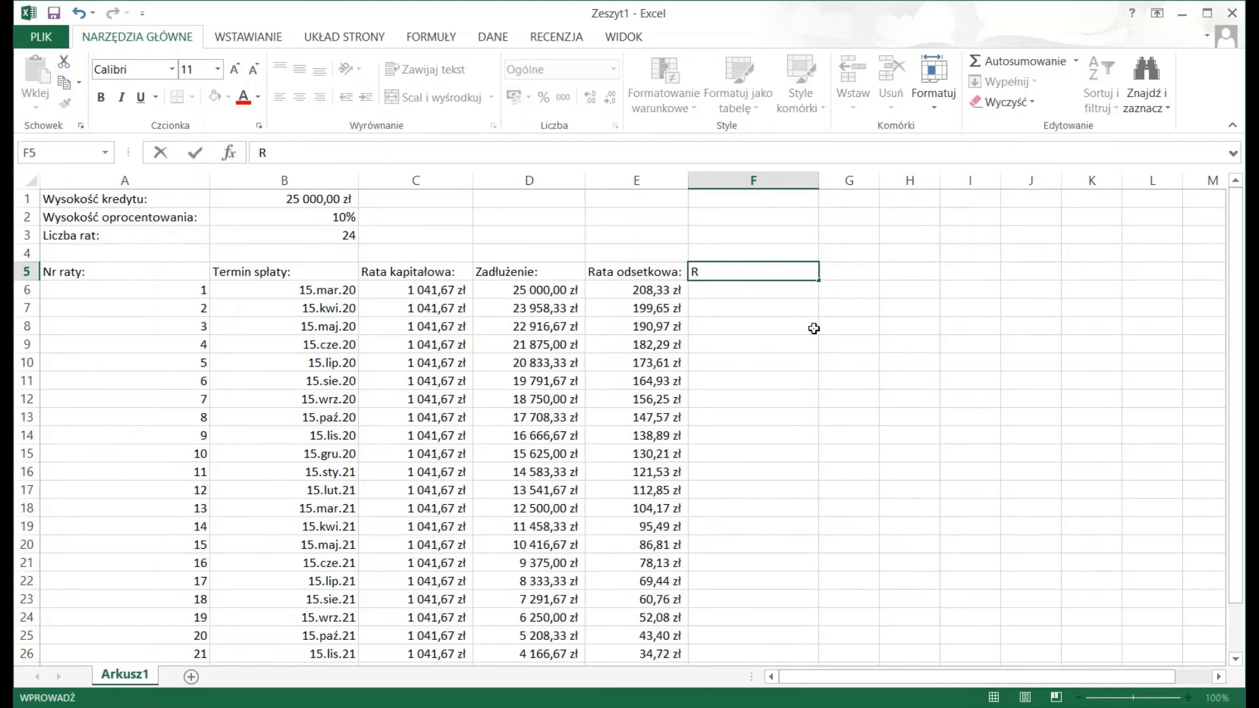
pyautogui.press('BackSpace')
pyautogui.write('Rata s')
pyautogui.write('umaryczna')
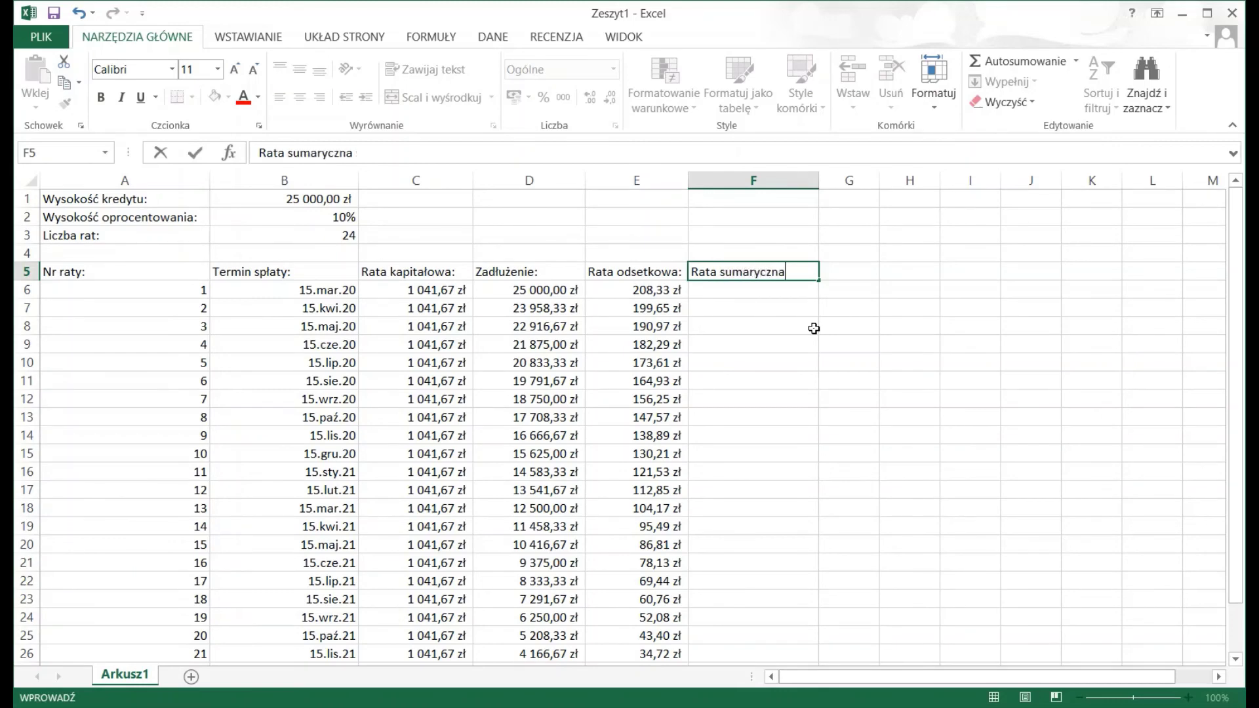
pyautogui.write(':')
pyautogui.press('Return')
# Enter the total instalment formula =C6+E6 in F6
pyautogui.write('=')
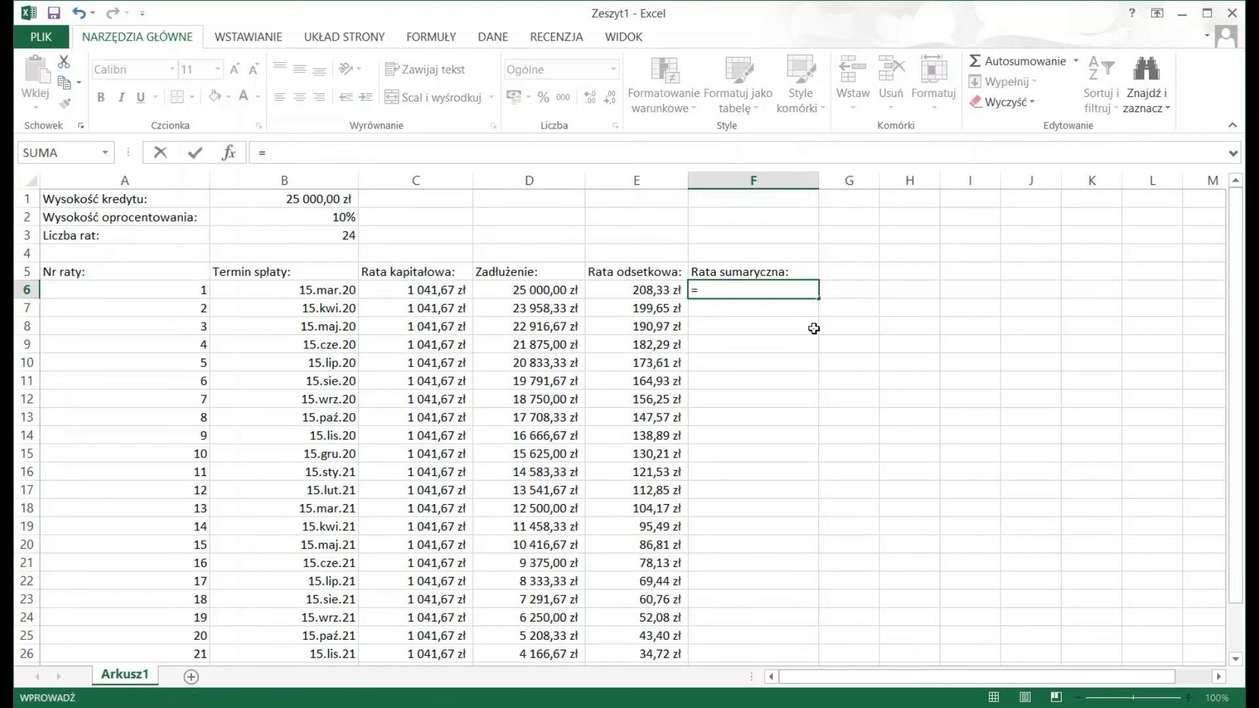
pyautogui.click(418, 287)
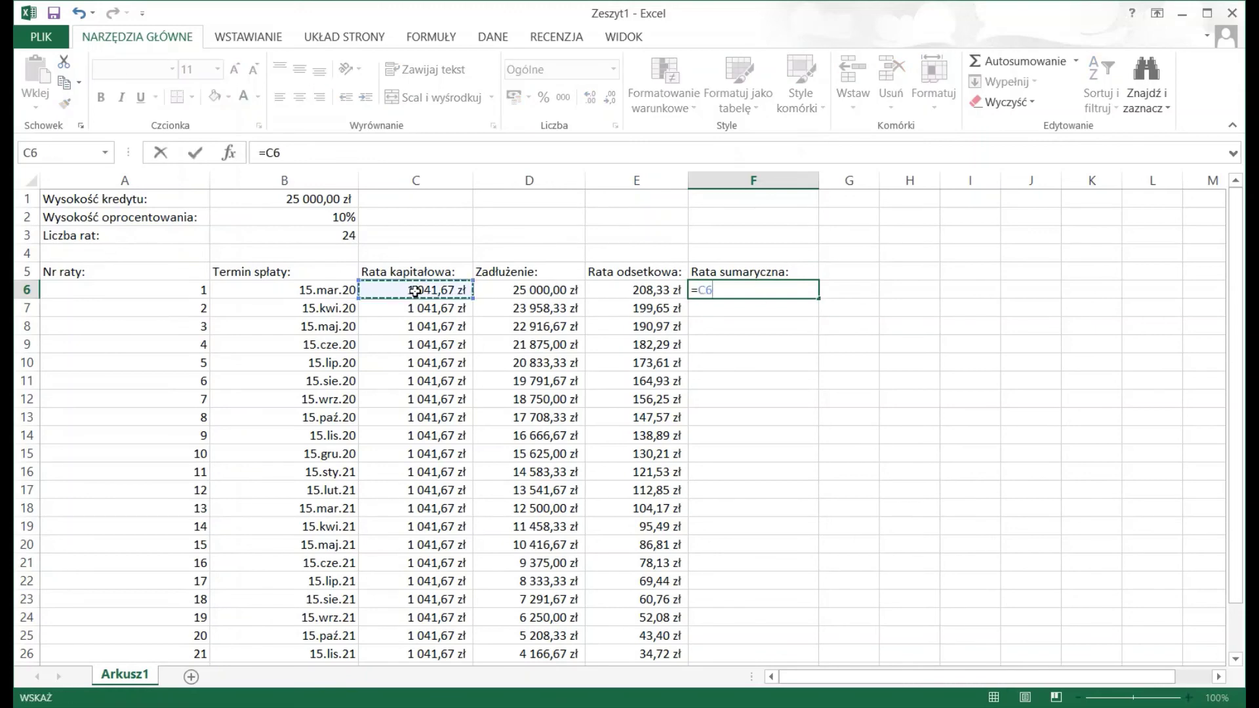
pyautogui.write('+')
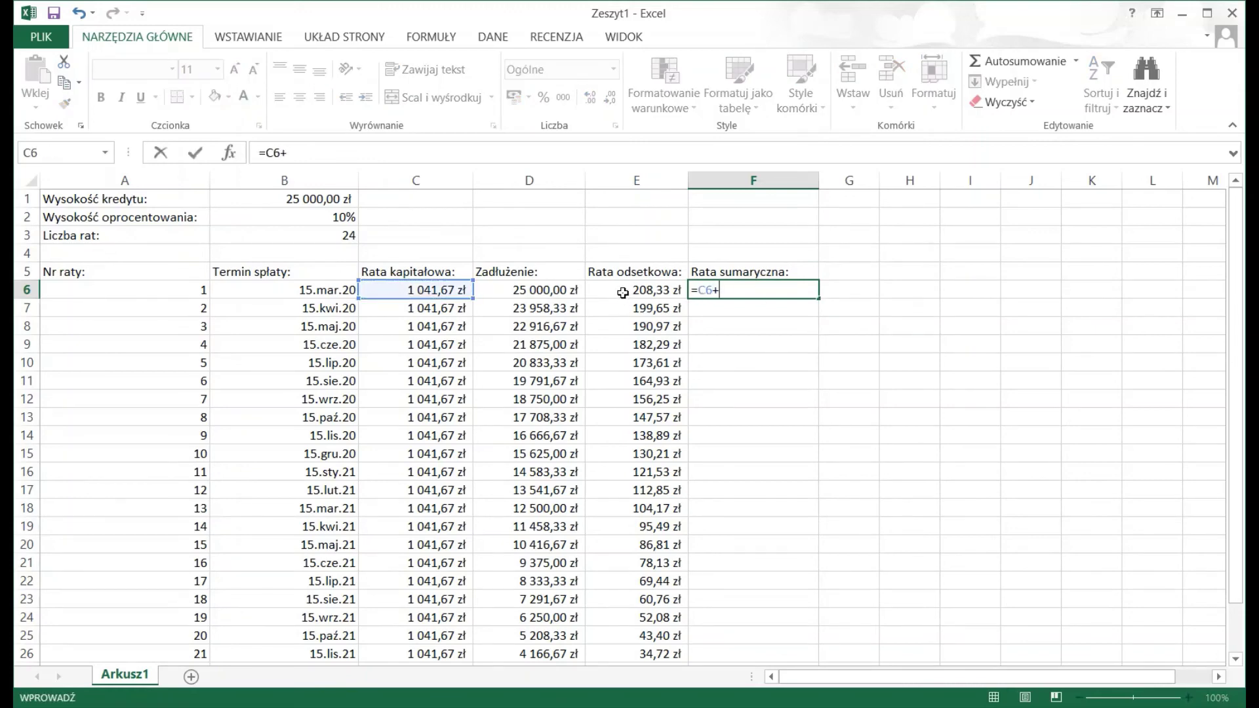
pyautogui.click(624, 292)
pyautogui.press('Return')
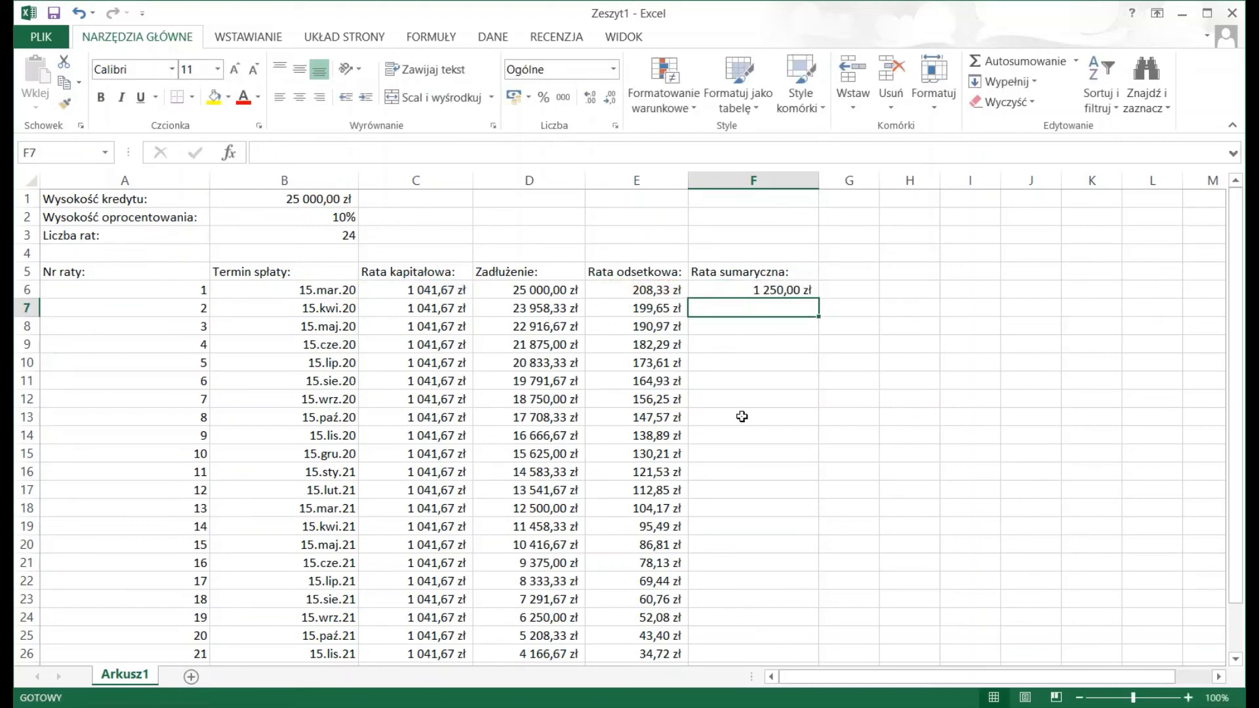
# Fill the total formula down to F29, from 1 250,00 zł to 1 050,35 zł
pyautogui.click(735, 289)
pyautogui.moveTo(818, 298)
pyautogui.mouseDown()
pyautogui.moveTo(829, 472)
pyautogui.moveTo(812, 621)
pyautogui.mouseUp()
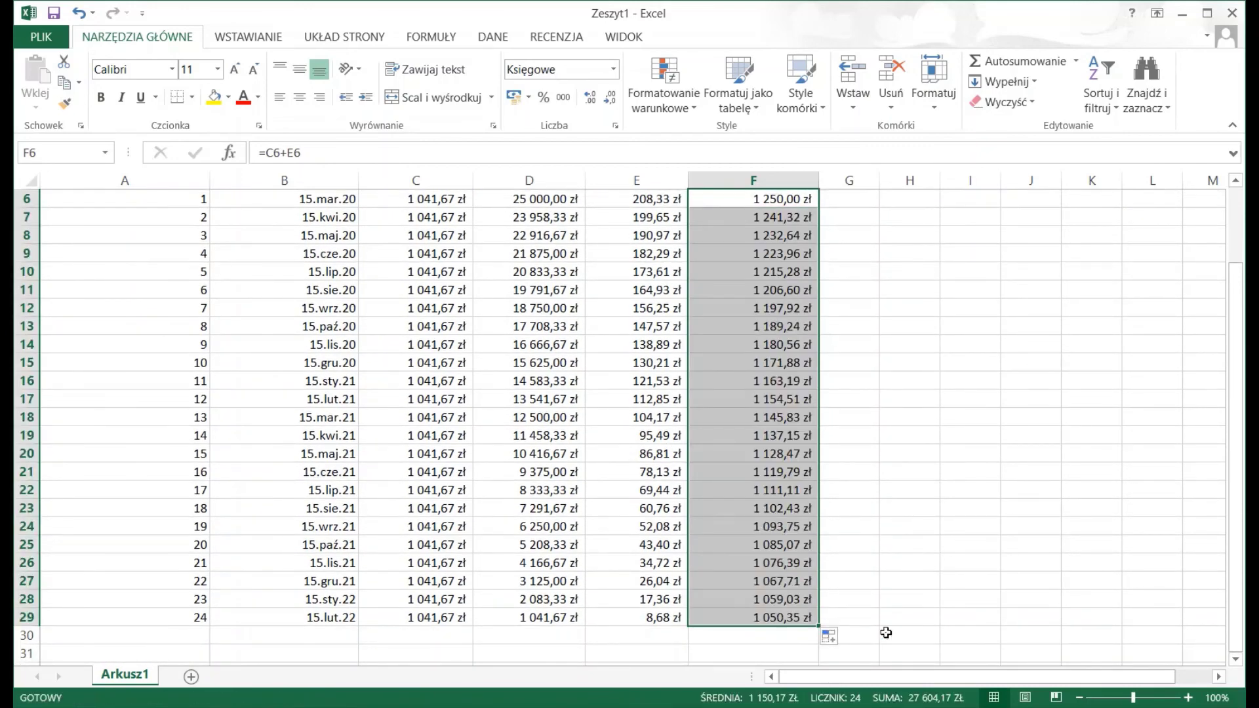
pyautogui.scroll(1, 911, 571)
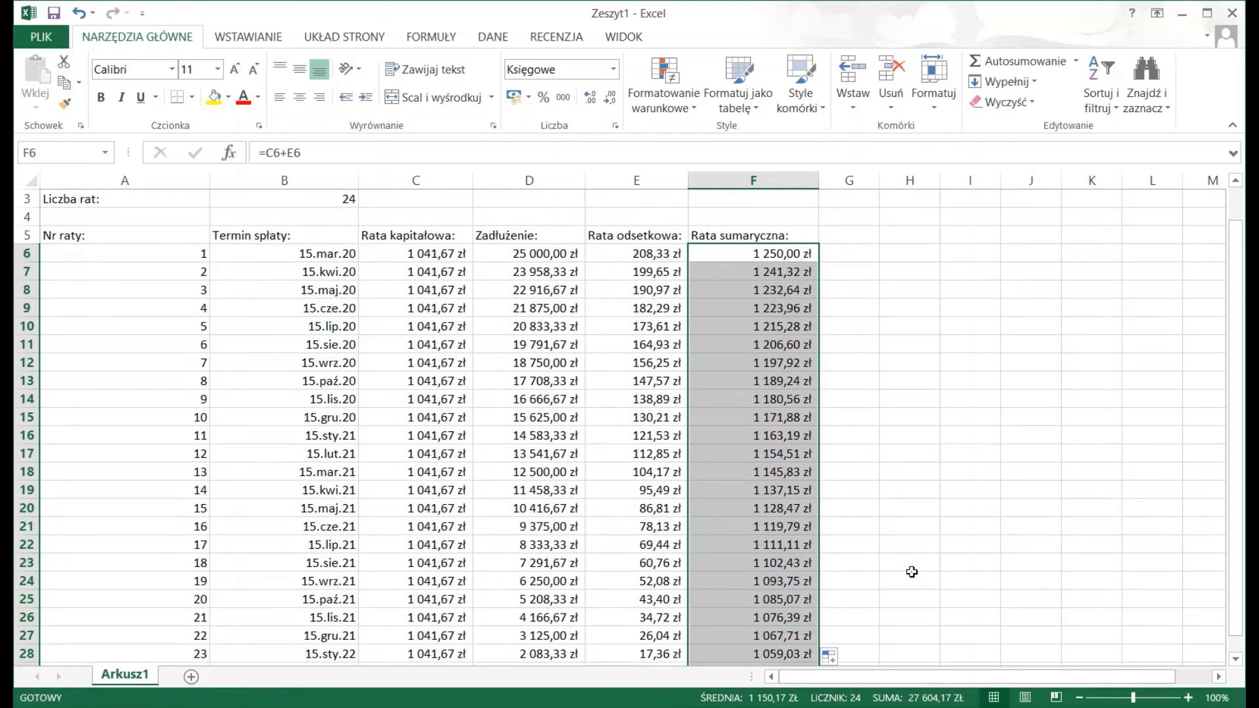
pyautogui.scroll(-1, 911, 572)
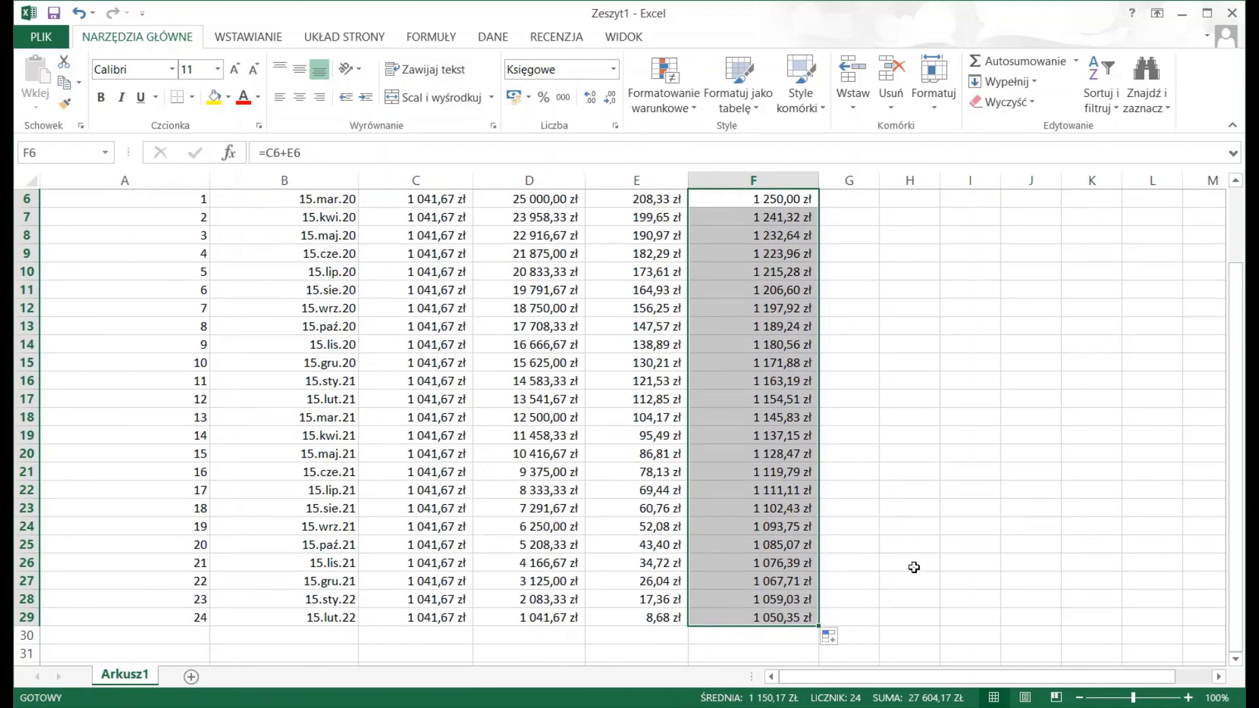
# AutoSum F6:F29 into F31 as =SUMA(F6:F29), giving 27 604,17 zł
pyautogui.scroll(-1, 908, 593)
pyautogui.moveTo(787, 598); pyautogui.dragTo(760, 600)
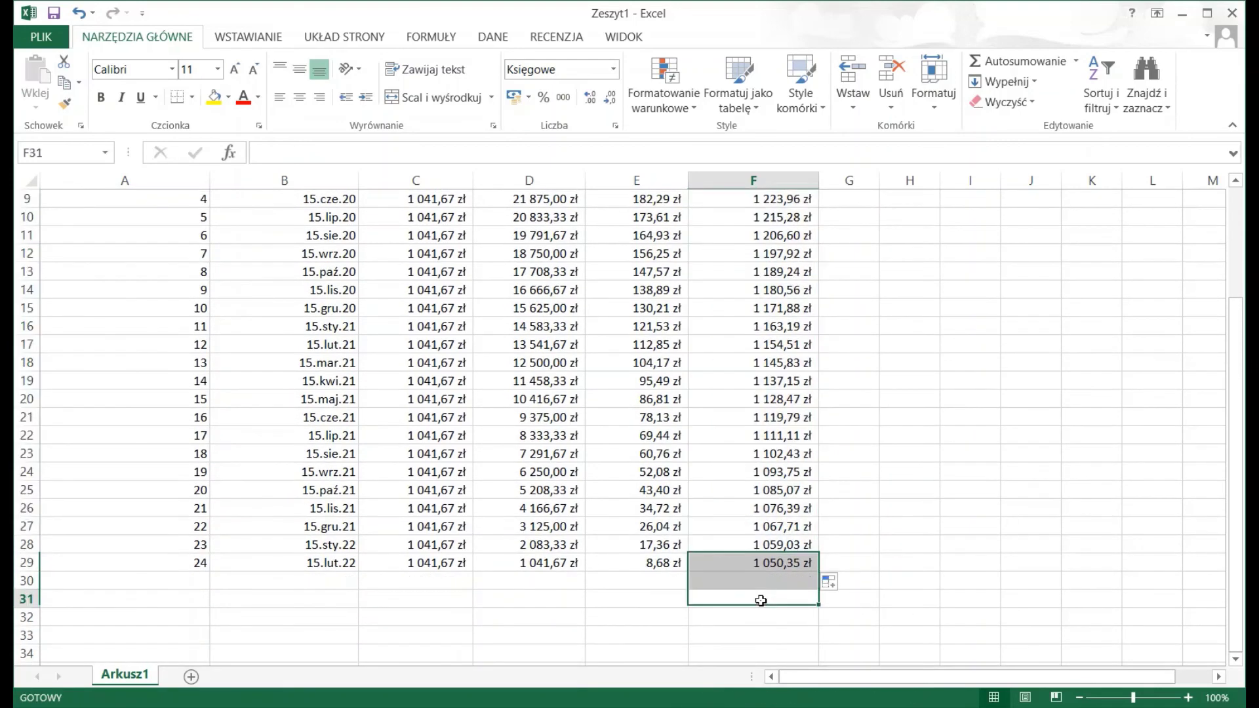
pyautogui.click(761, 600)
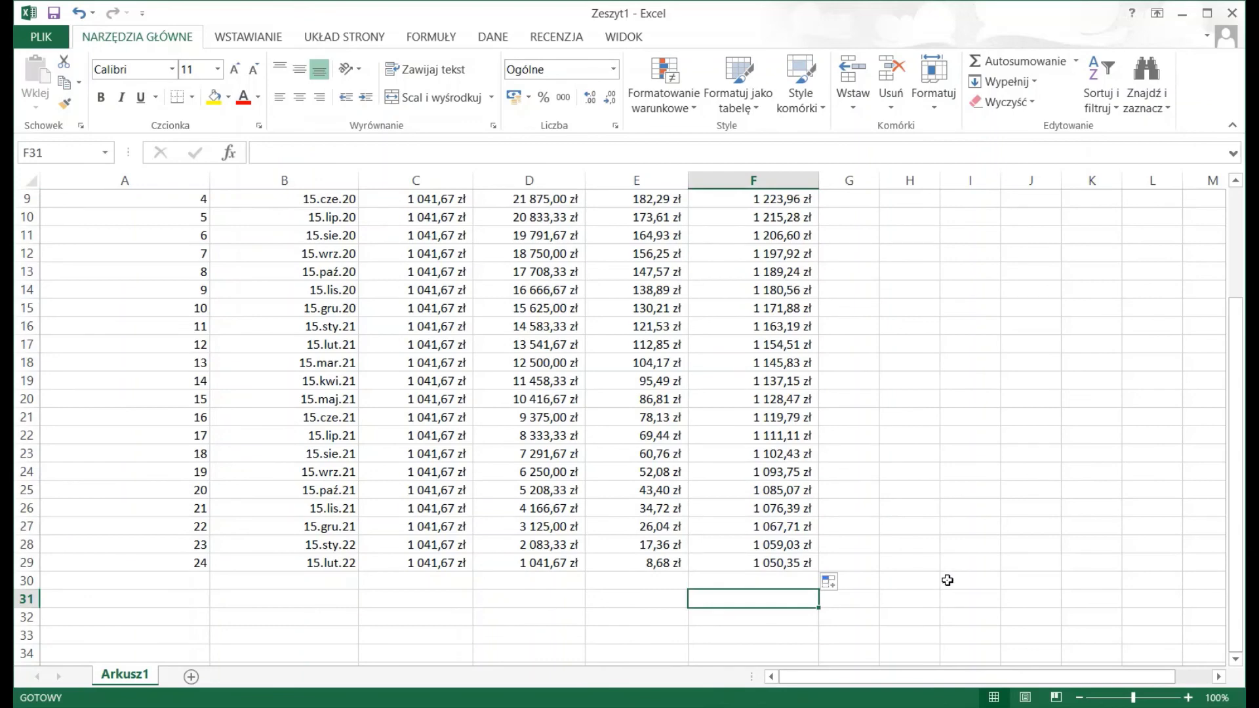
pyautogui.scroll(1, 947, 580)
pyautogui.scroll(2, 947, 580)
pyautogui.scroll(-2, 947, 580)
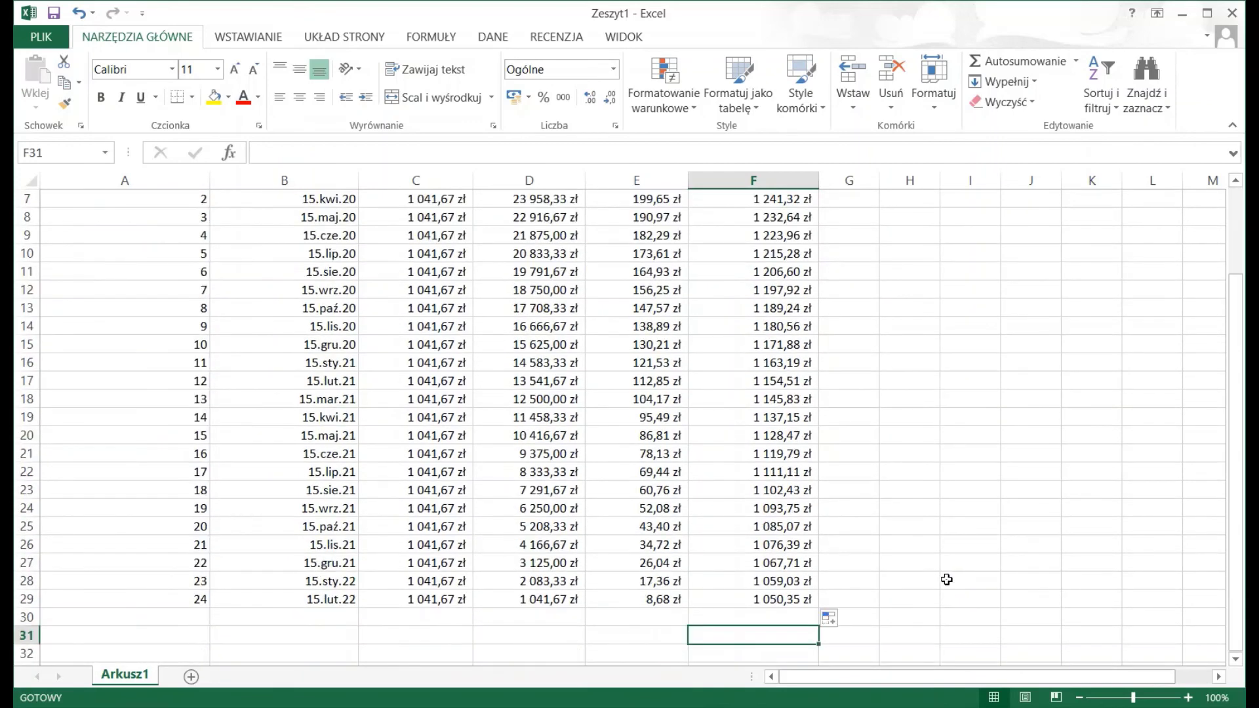
pyautogui.scroll(2, 947, 579)
pyautogui.scroll(-2, 947, 580)
pyautogui.click(1007, 63)
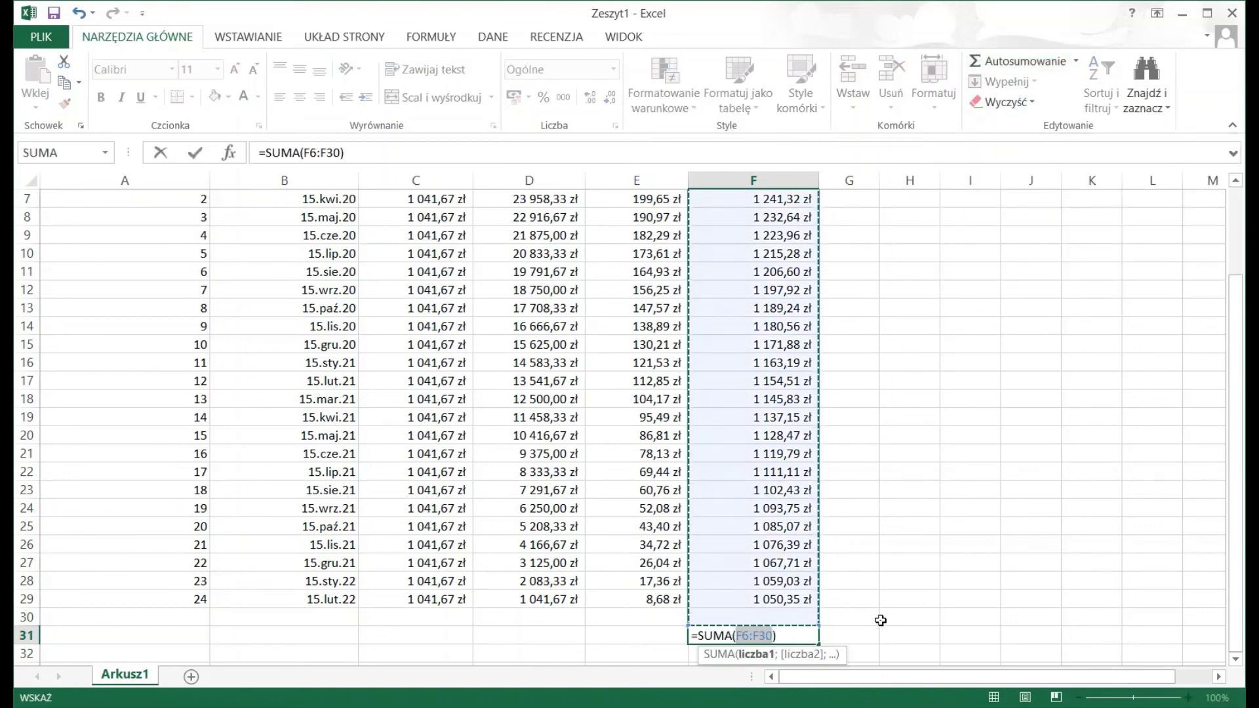
pyautogui.scroll(1, 940, 597)
pyautogui.scroll(-2, 940, 596)
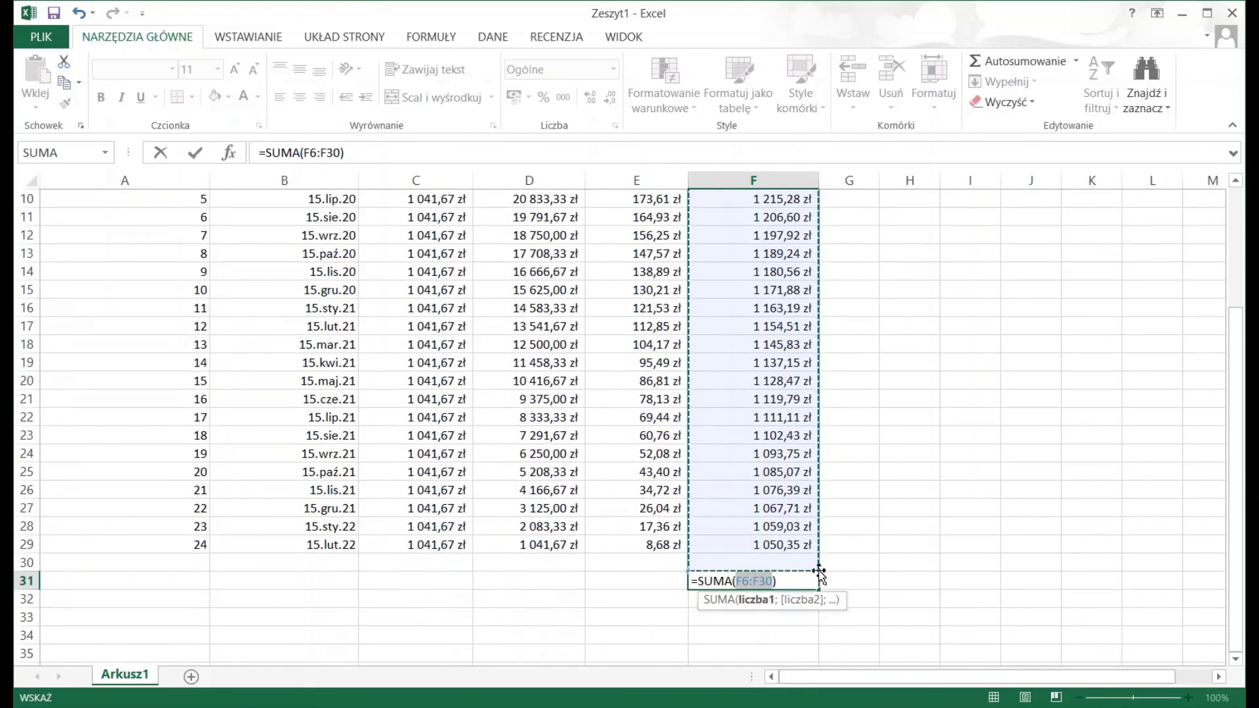
pyautogui.moveTo(818, 570); pyautogui.dragTo(815, 553)
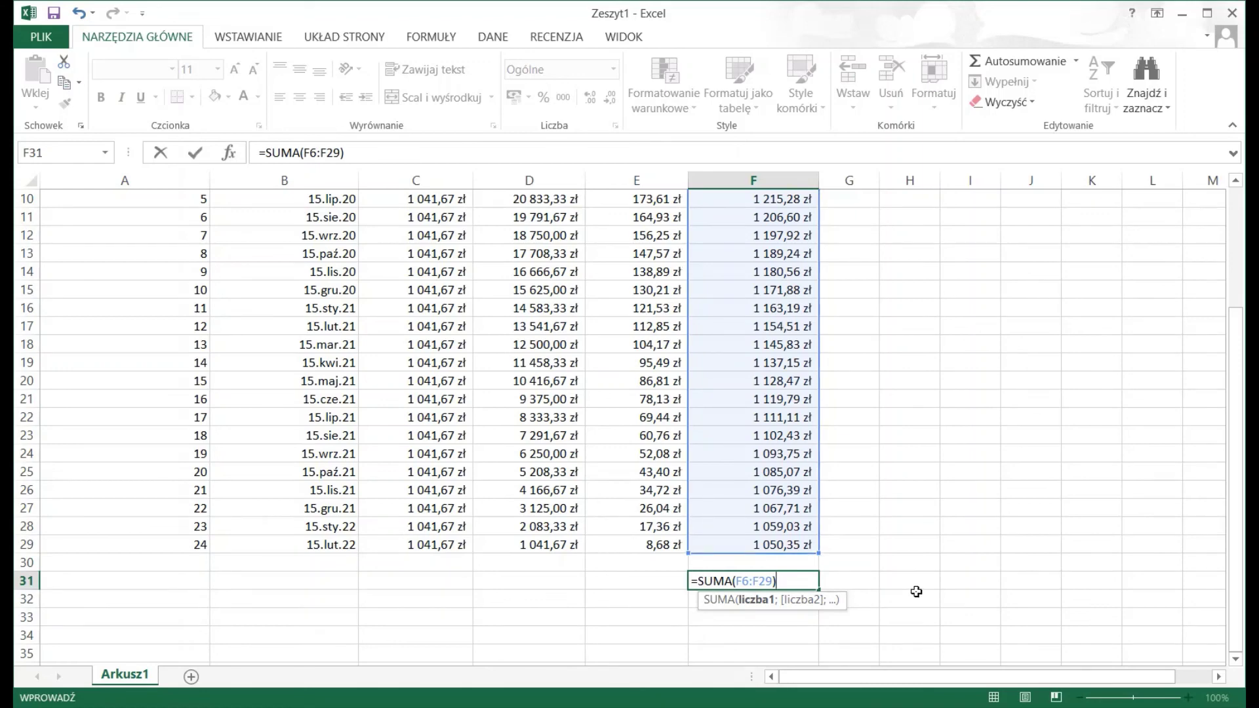
pyautogui.press('Return')
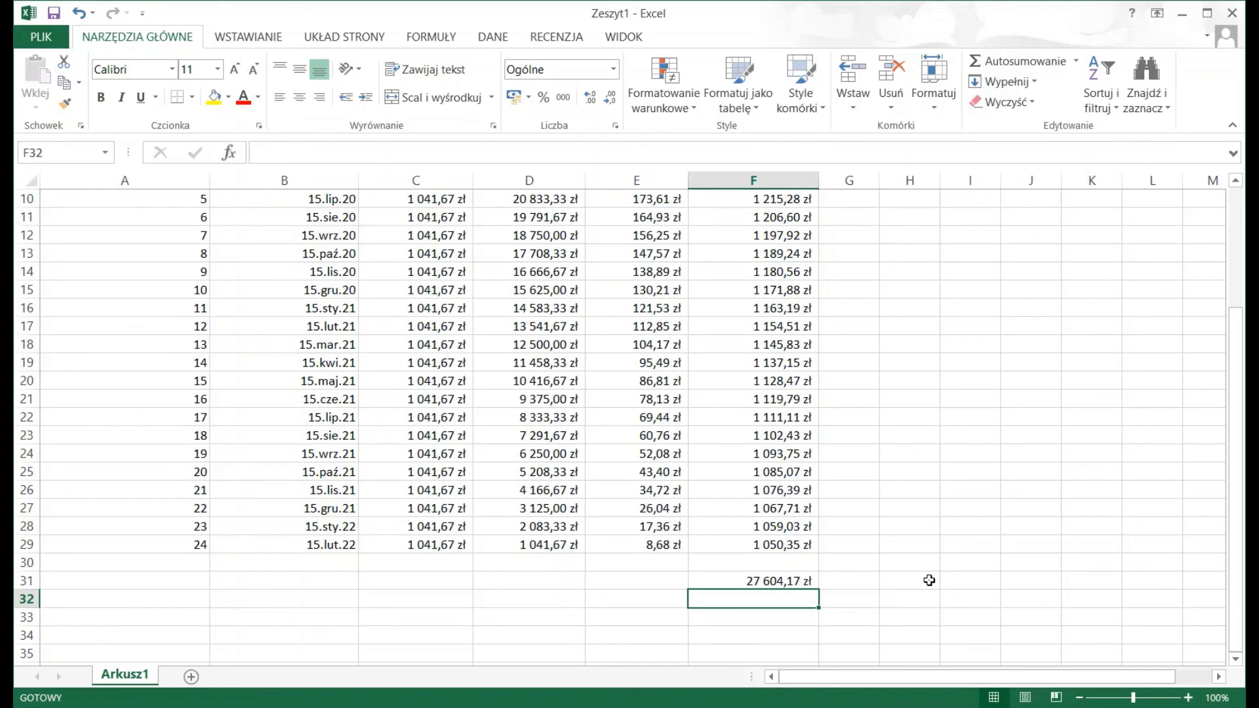
pyautogui.scroll(2, 928, 580)
pyautogui.scroll(1, 929, 578)
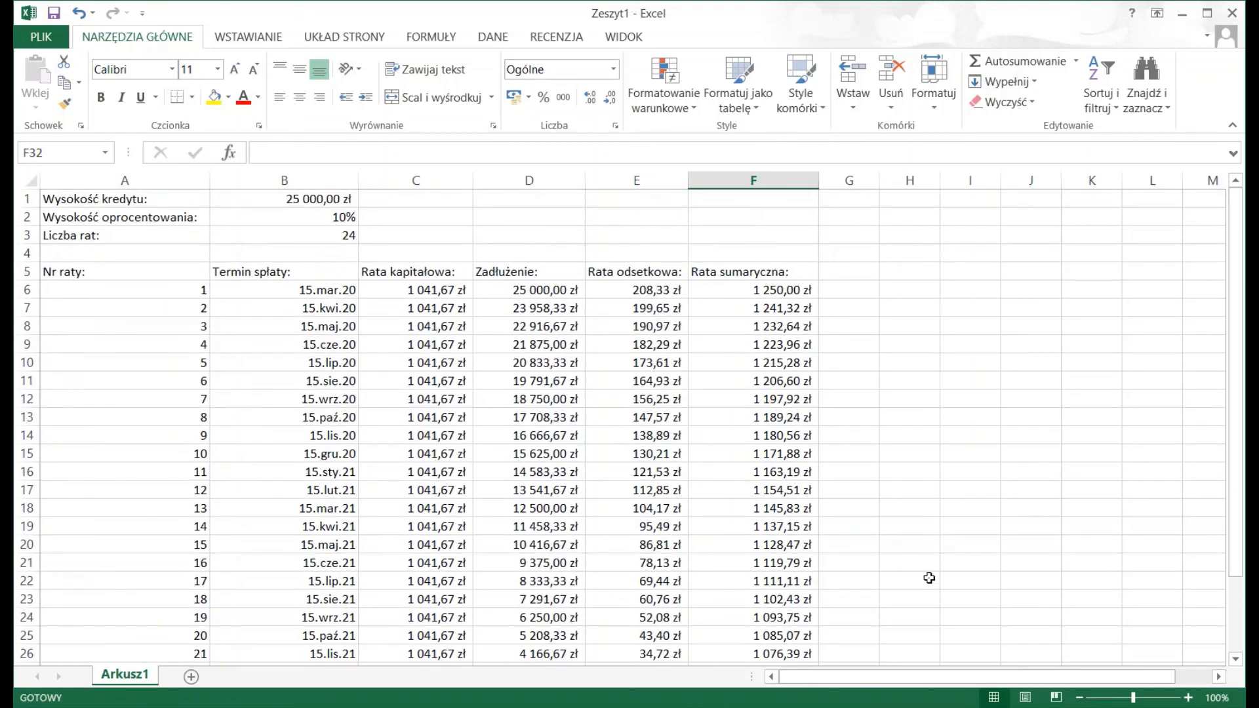